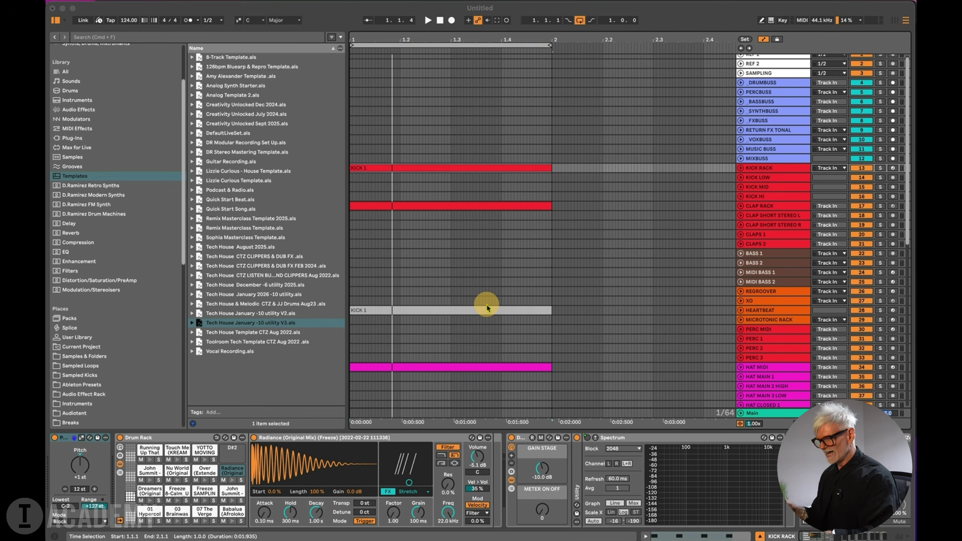
# Open the Toolroom Trademark series Vol 2 sample pack and expand Glitchy Perc Beats in Drum Loops, with Top Loops collapsed.
pyautogui.scroll(-3, 148, 314)
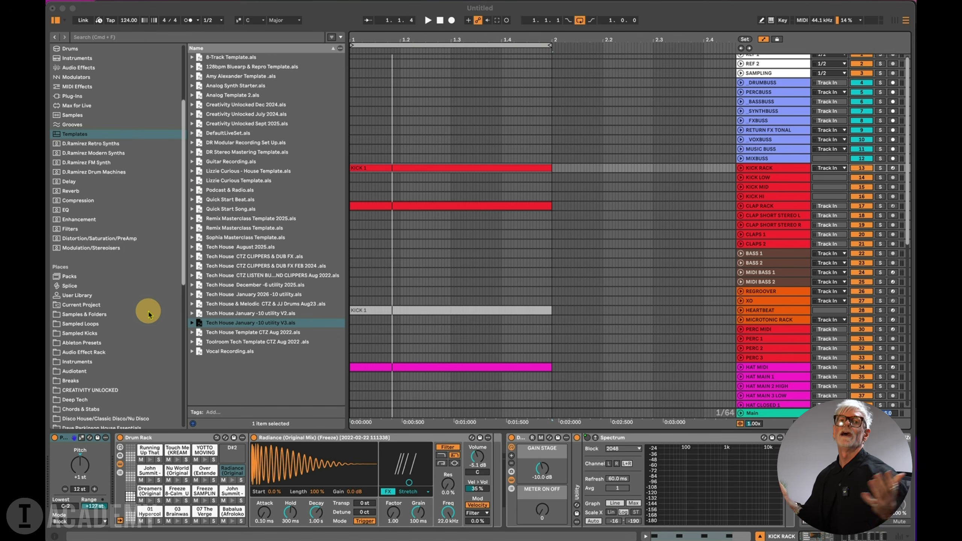
pyautogui.scroll(-10, 149, 314)
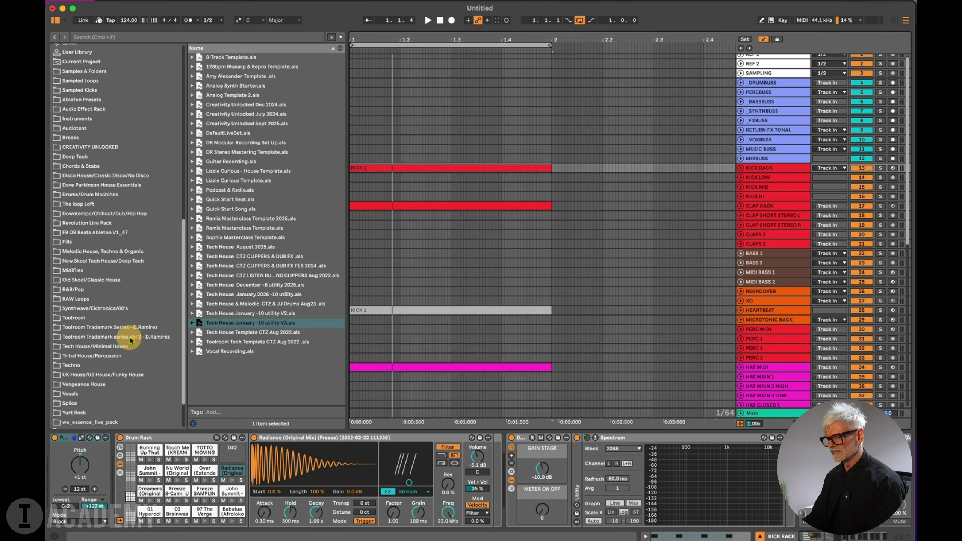
pyautogui.click(130, 337)
pyautogui.scroll(-1, 244, 207)
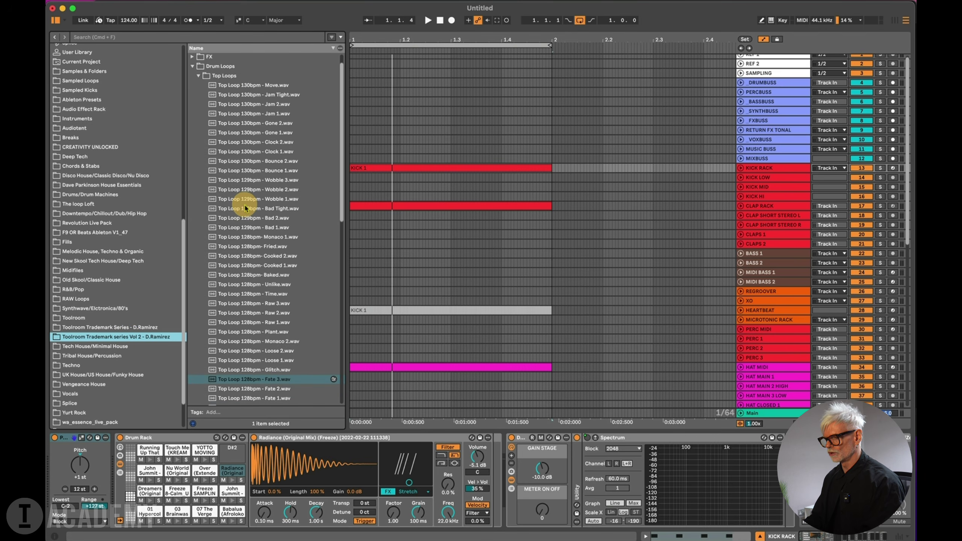
pyautogui.scroll(2, 244, 207)
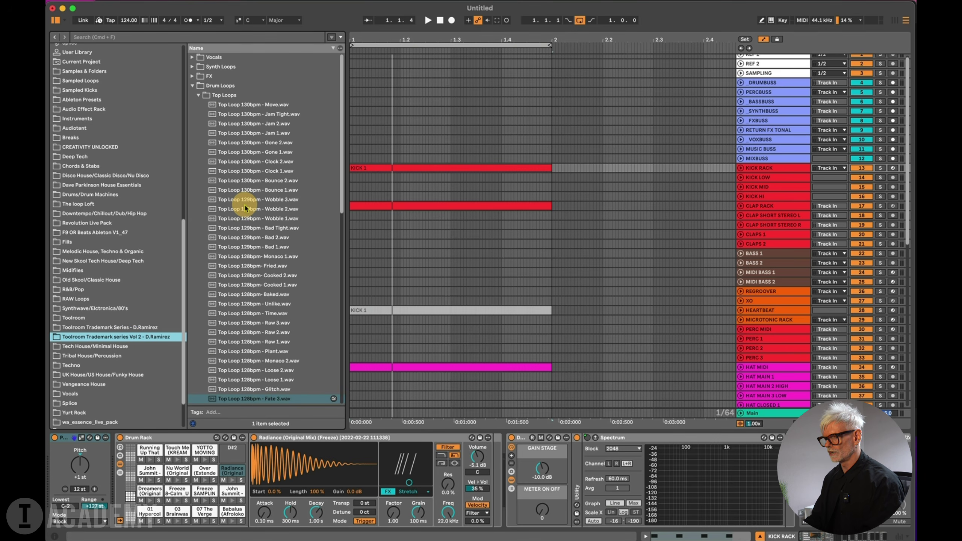
pyautogui.click(198, 95)
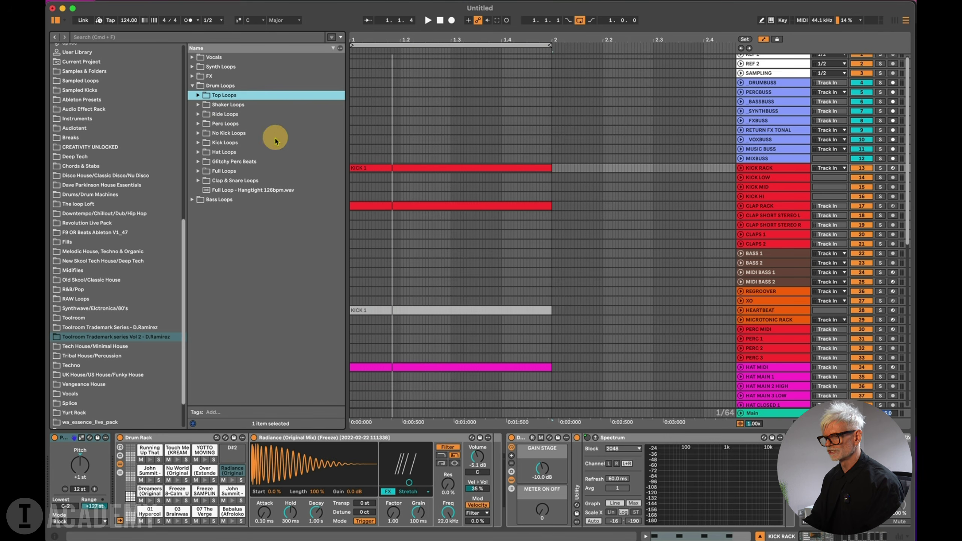
pyautogui.click(232, 161)
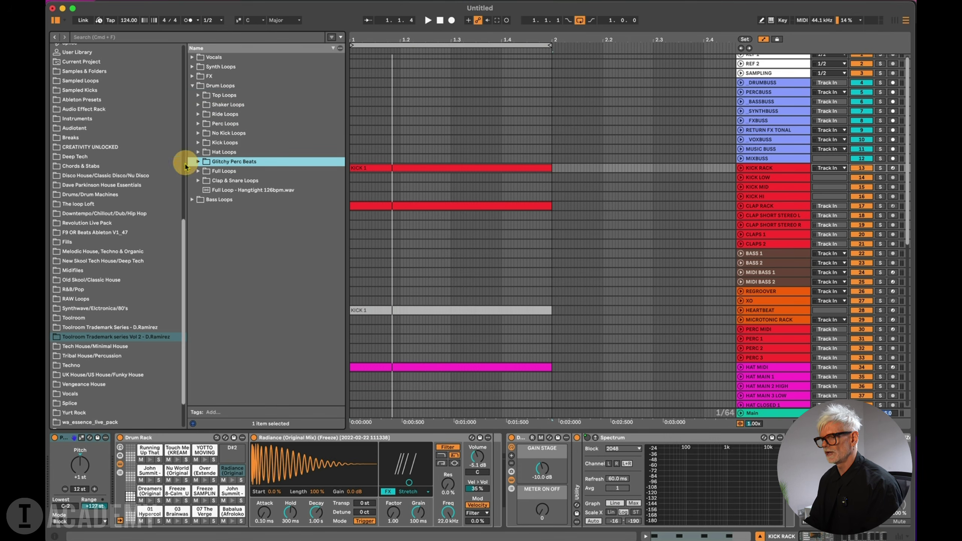
pyautogui.click(198, 162)
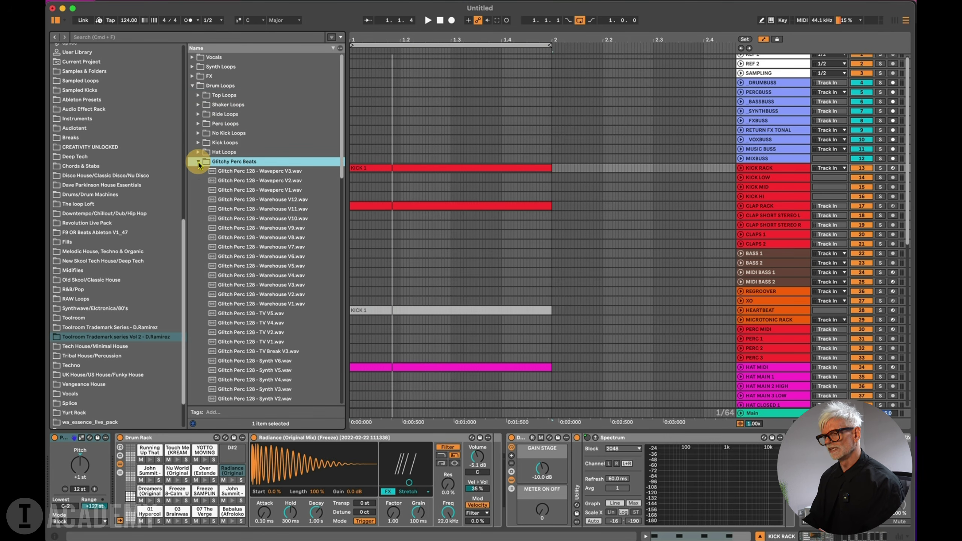
# Audition the Glitch Perc 128 loops one after another, from Waveperc V3 to Warehouse V11.
pyautogui.click(263, 172)
pyautogui.press('Down')
pyautogui.press('Down')
pyautogui.press('Down')
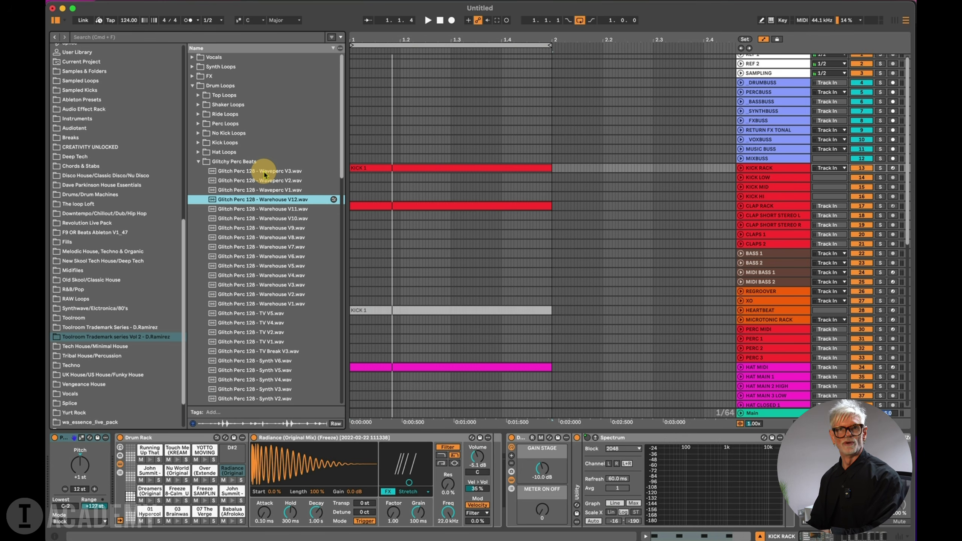
pyautogui.press('Down')
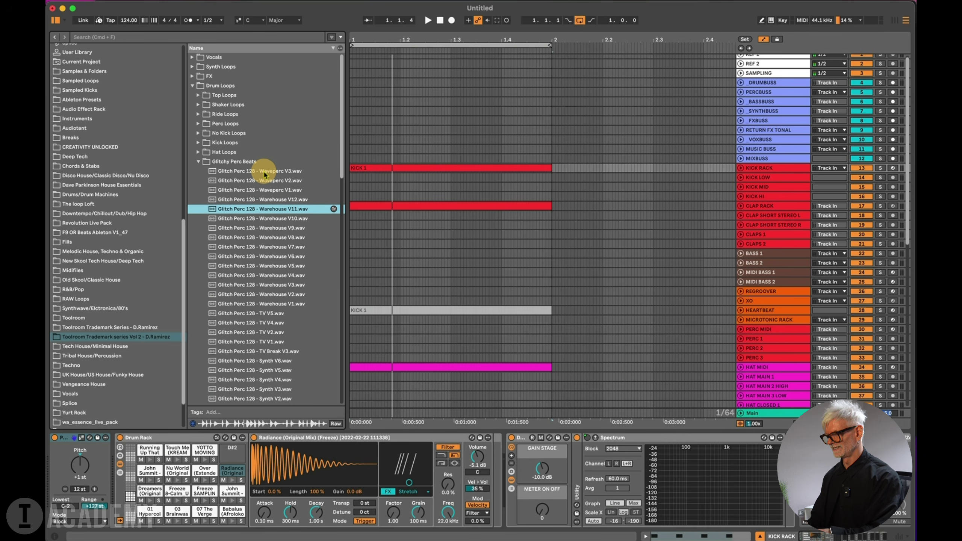
# Switch to the Session View and play the current beat briefly.
pyautogui.press('Tab')
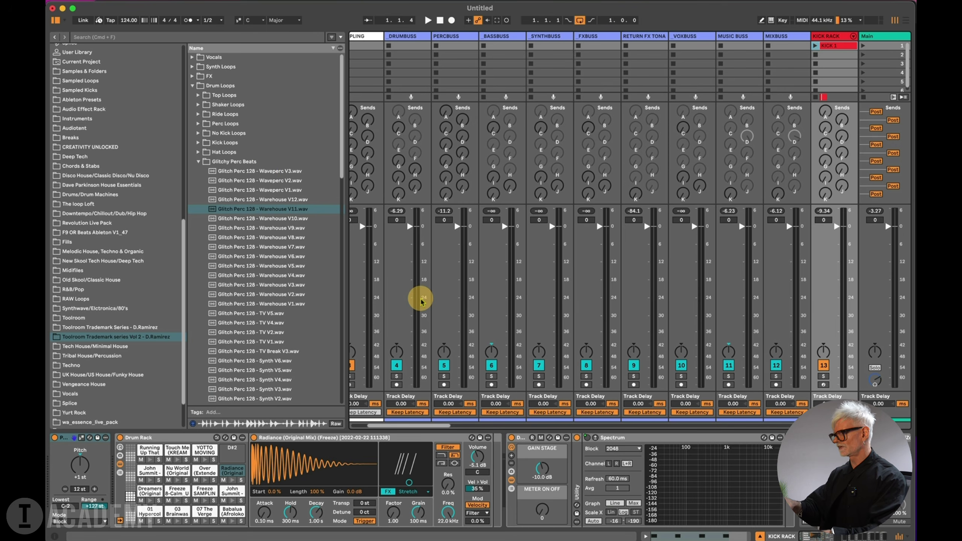
pyautogui.press('space')
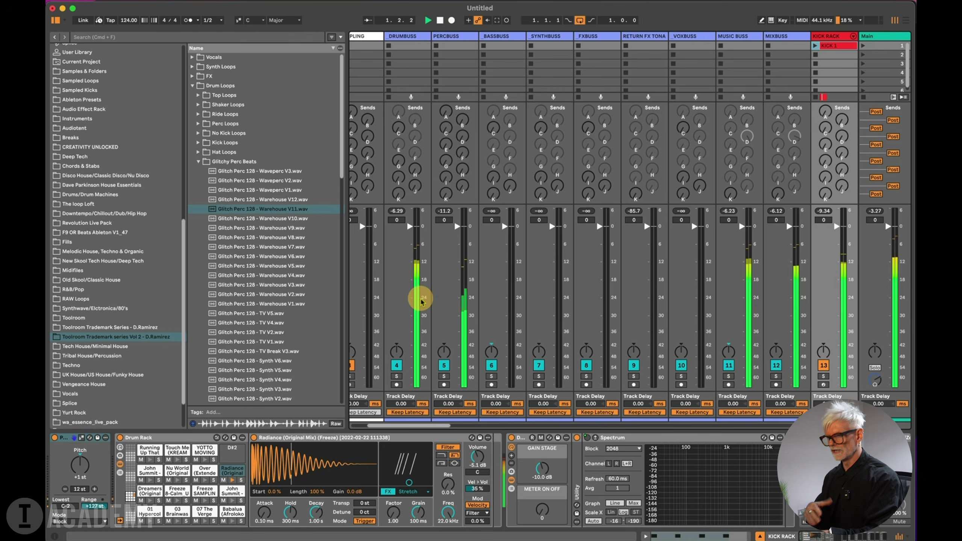
pyautogui.press('space')
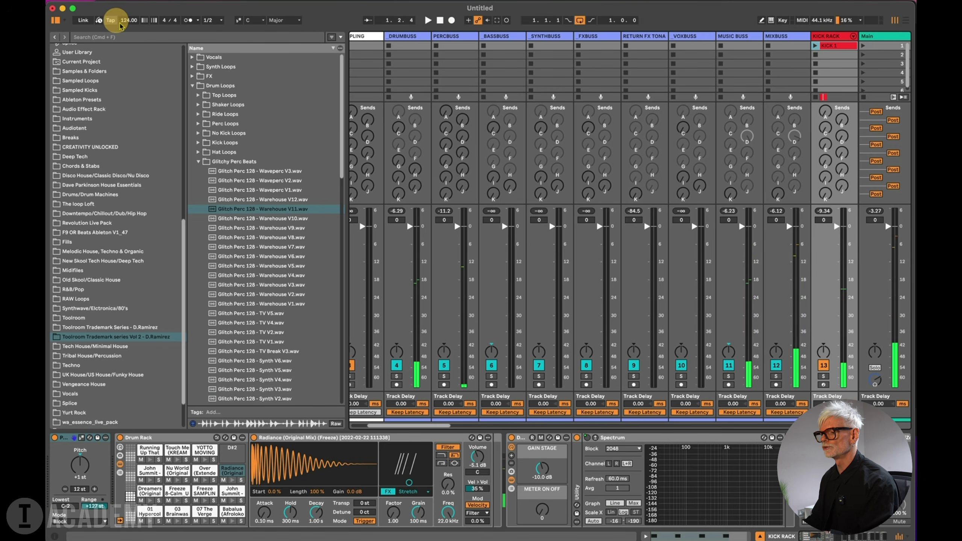
# Set the project tempo to 128 BPM and play the beat to compare it before and after the change.
pyautogui.click(127, 20)
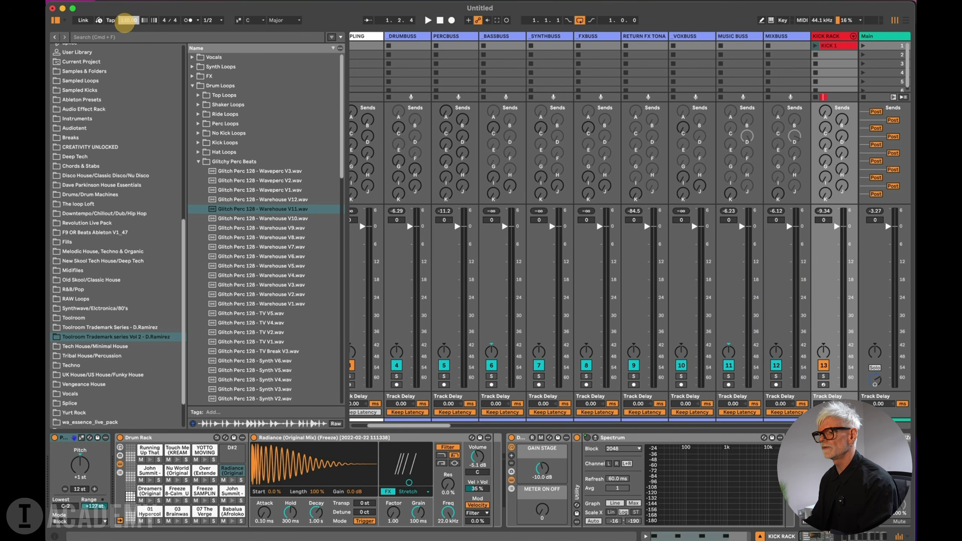
pyautogui.press('space')
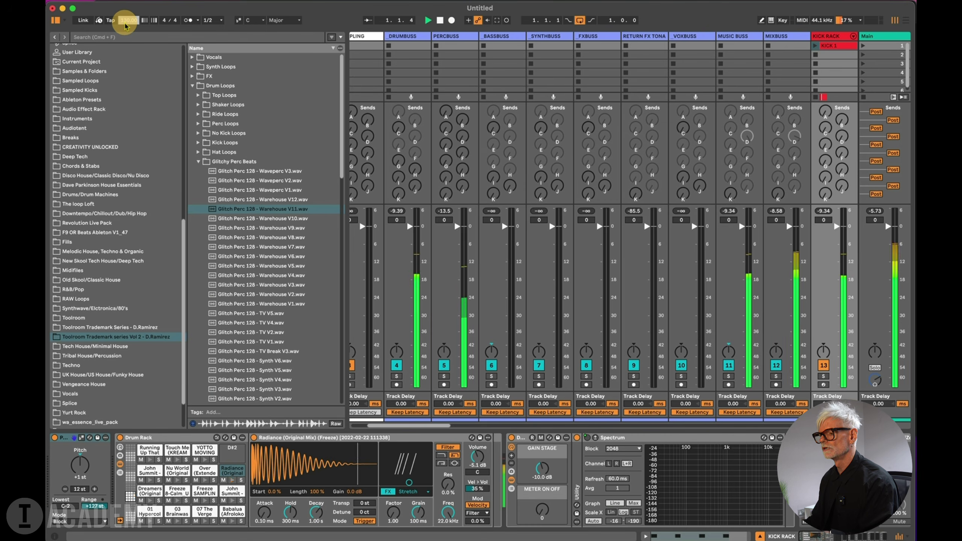
pyautogui.press('space')
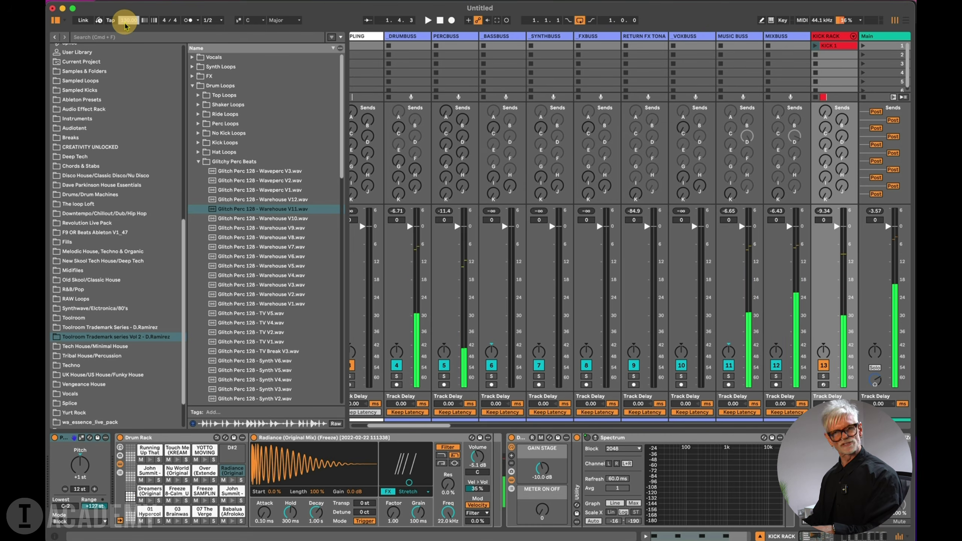
pyautogui.write('128')
pyautogui.press('Return')
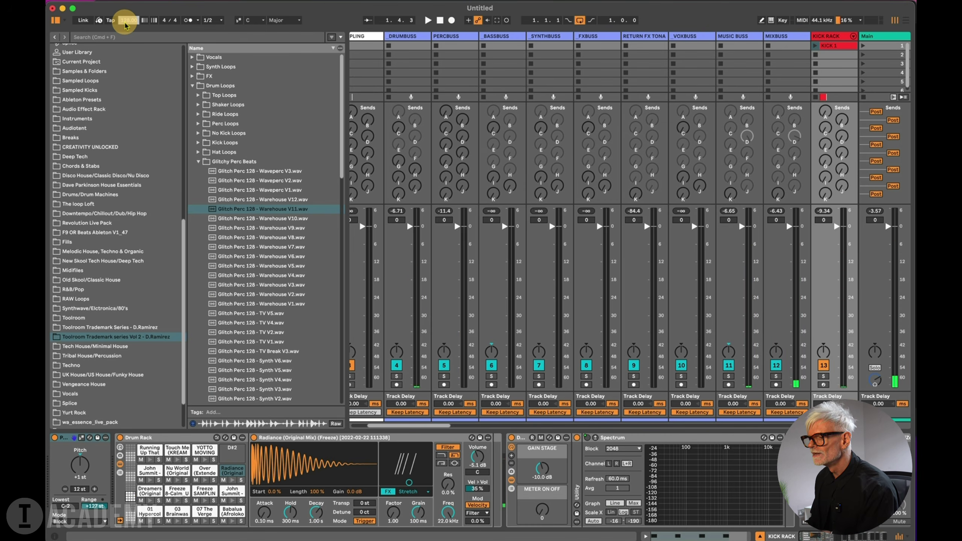
pyautogui.press('space')
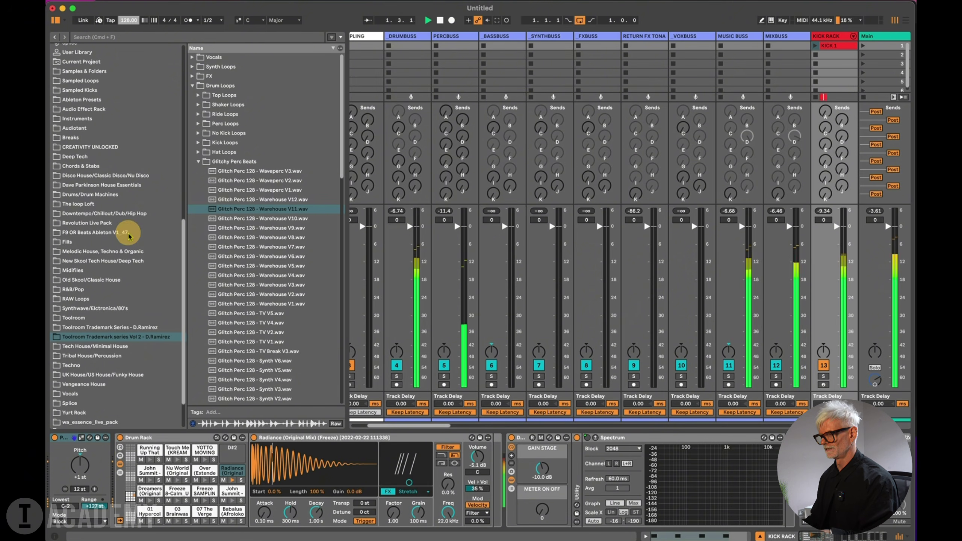
pyautogui.press('space')
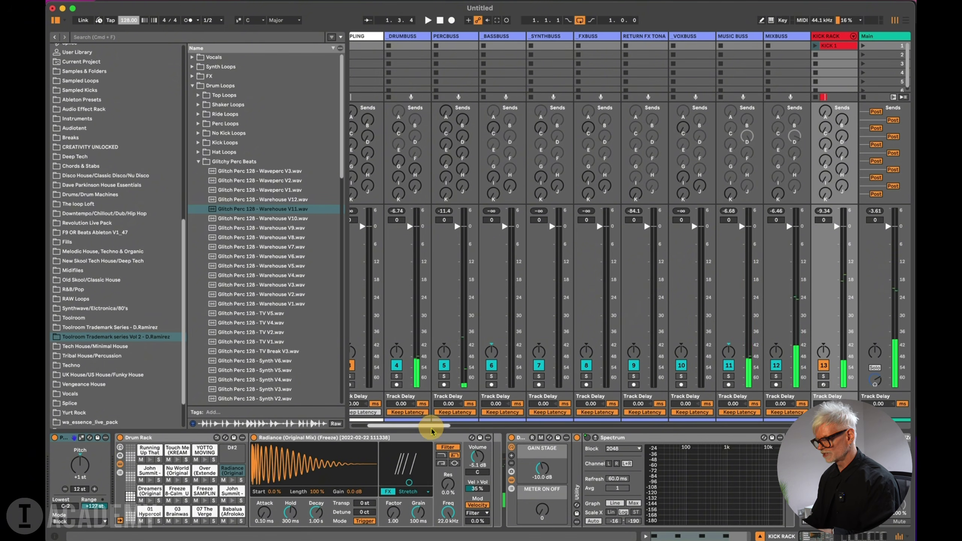
# Collapse the Glitchy Perc Beats folder and expand the Top Loops folder.
pyautogui.moveTo(431, 430); pyautogui.dragTo(462, 430)
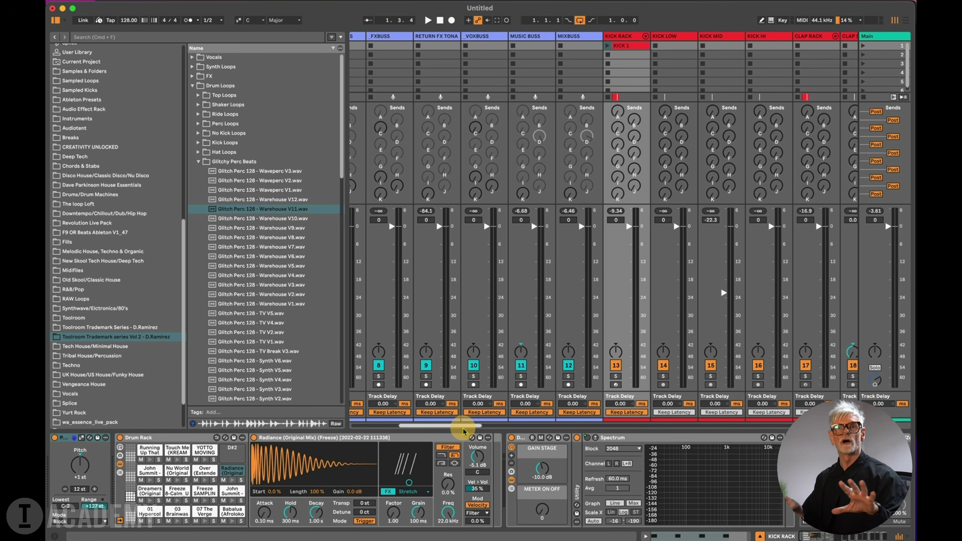
pyautogui.click(199, 163)
pyautogui.click(198, 95)
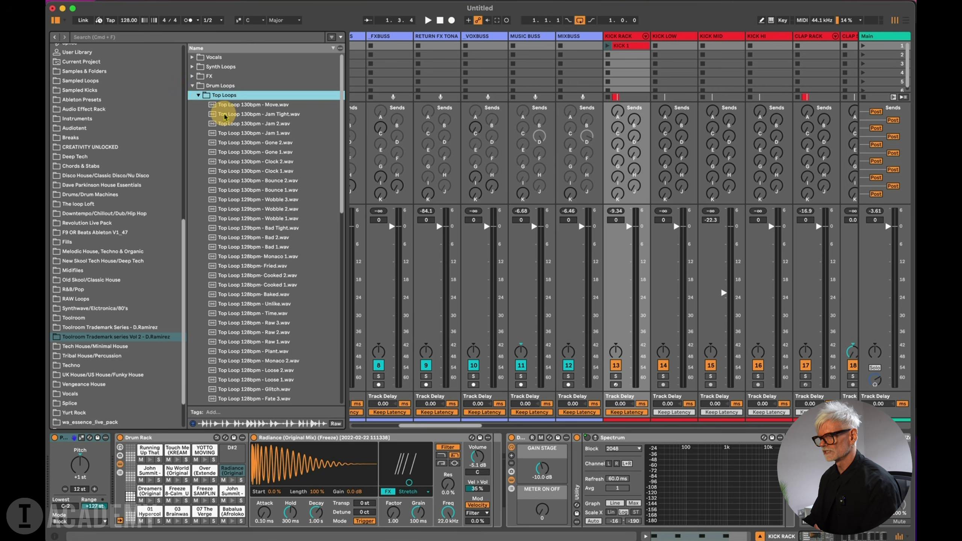
# Audition the 130bpm top loops from Move to Gone 2 while the beat plays.
pyautogui.click(222, 107)
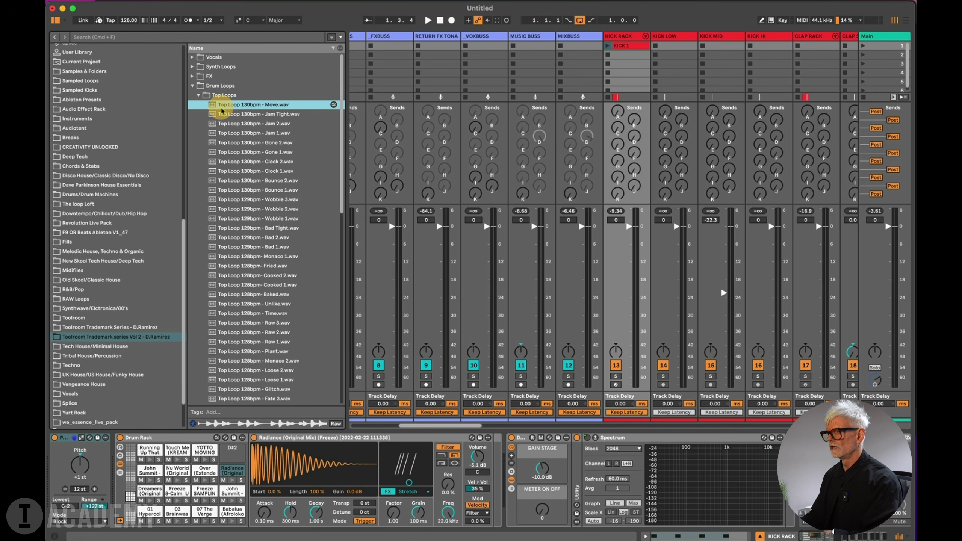
pyautogui.press('space')
pyautogui.press('Down')
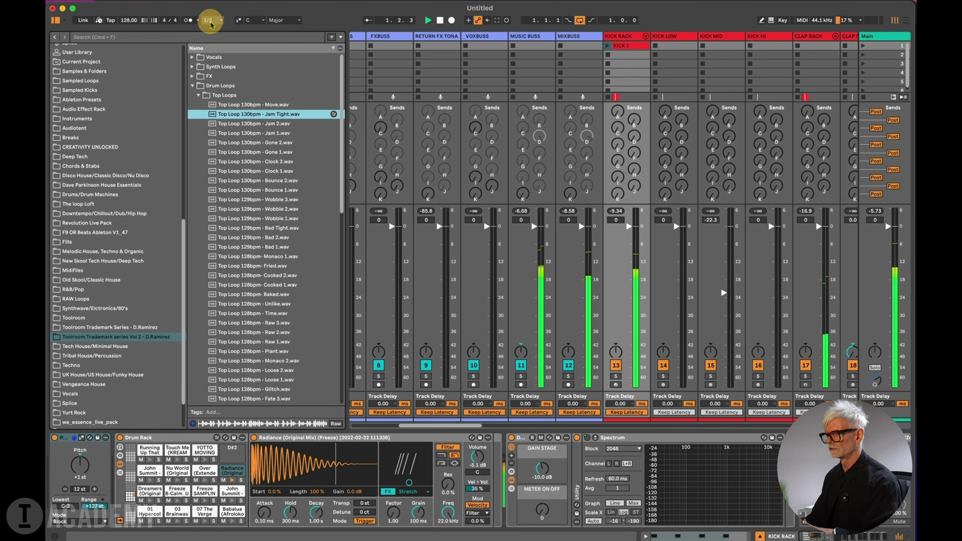
pyautogui.click(260, 126)
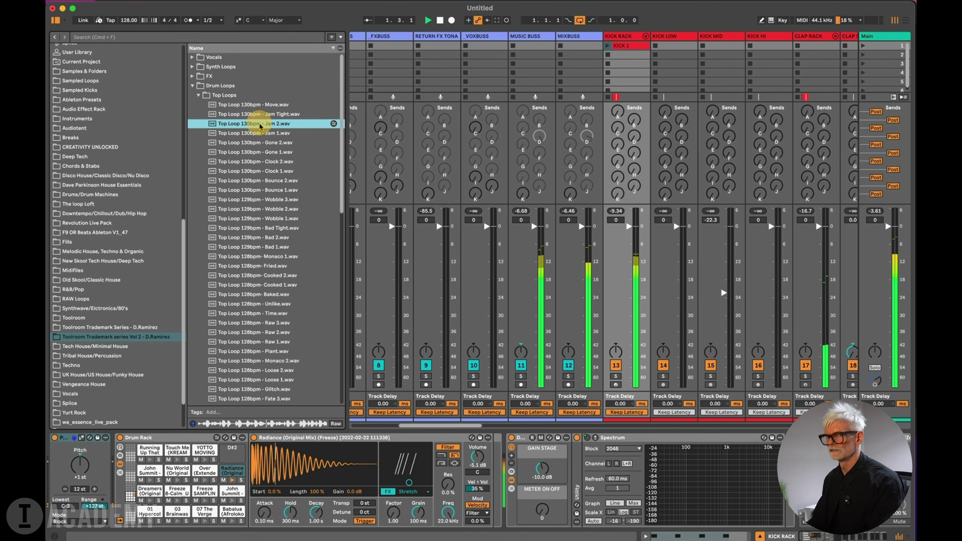
pyautogui.press('Down')
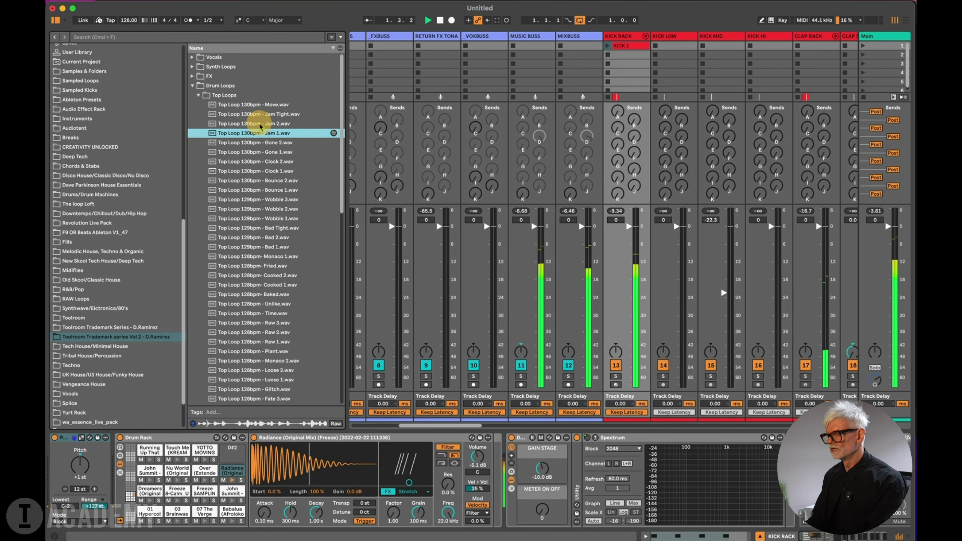
pyautogui.press('Down')
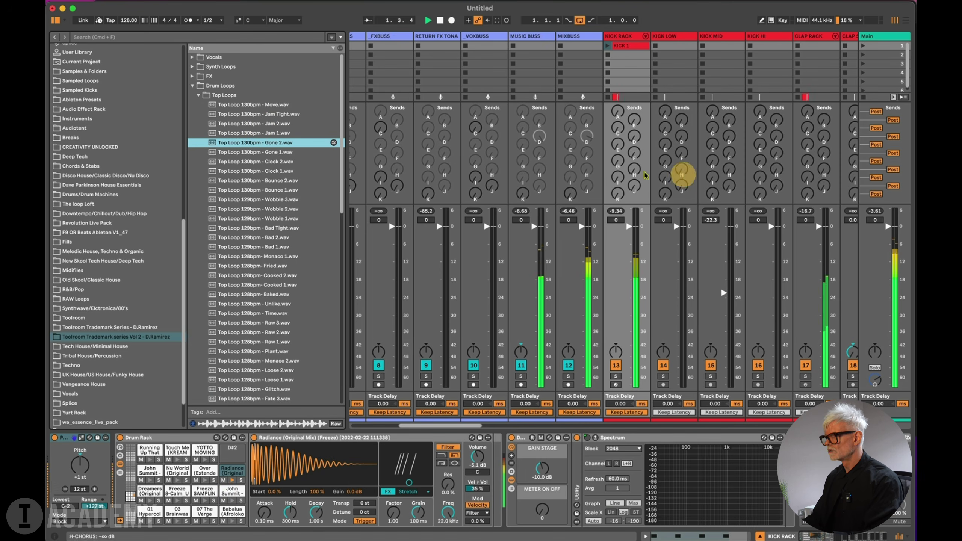
# Stop playback and place the Top Loop 130bpm - Gone 2.wav sample in the first clip slot of the PERC 1 track.
pyautogui.hscroll(10, 656, 183)
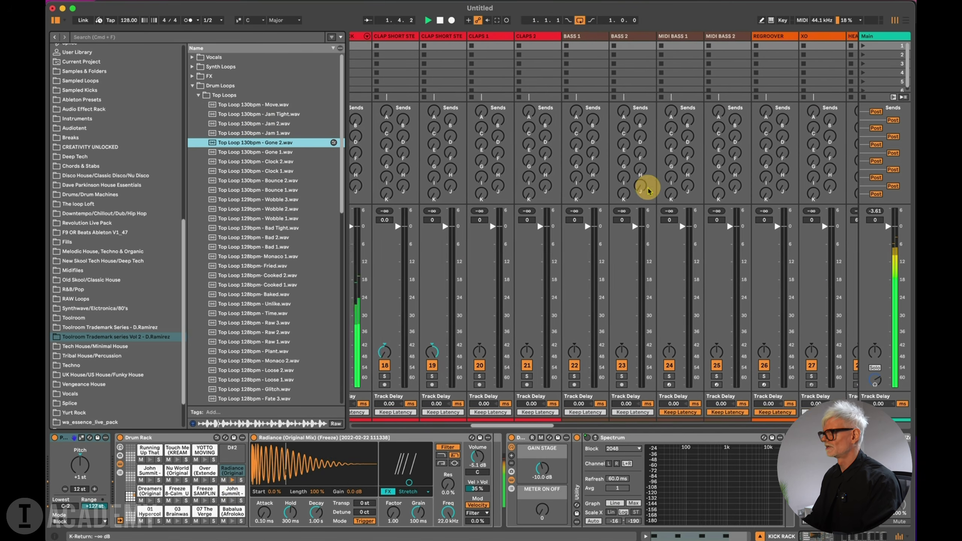
pyautogui.hscroll(5, 647, 190)
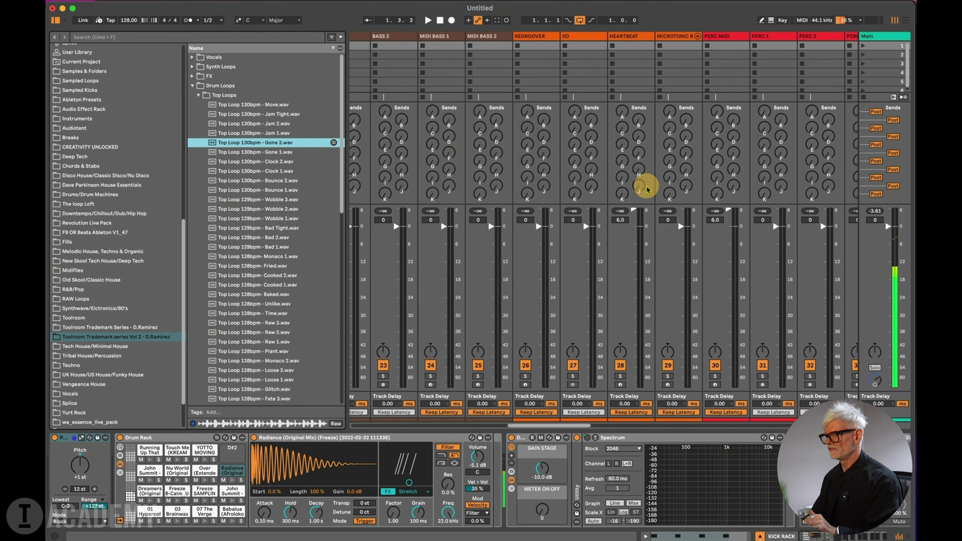
pyautogui.hscroll(8, 512, 220)
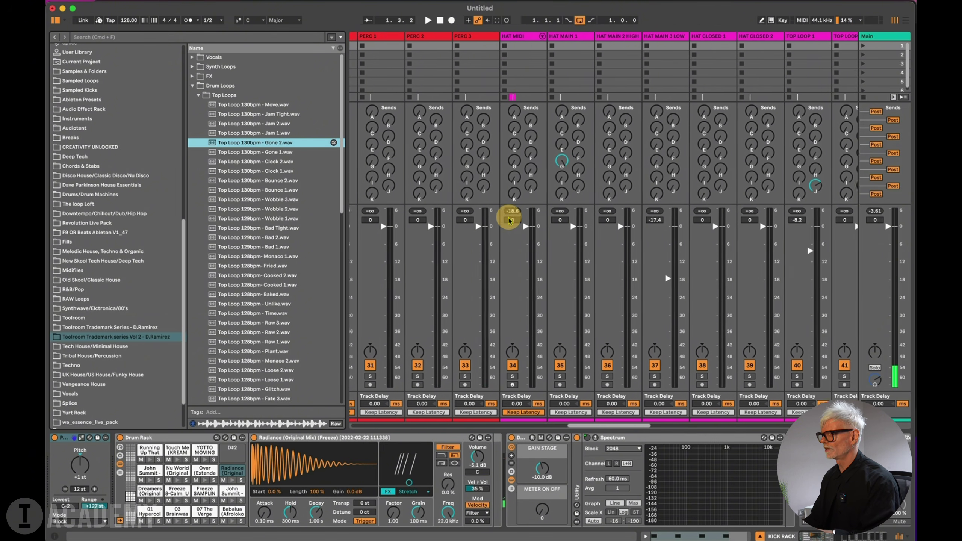
pyautogui.hscroll(-3, 510, 220)
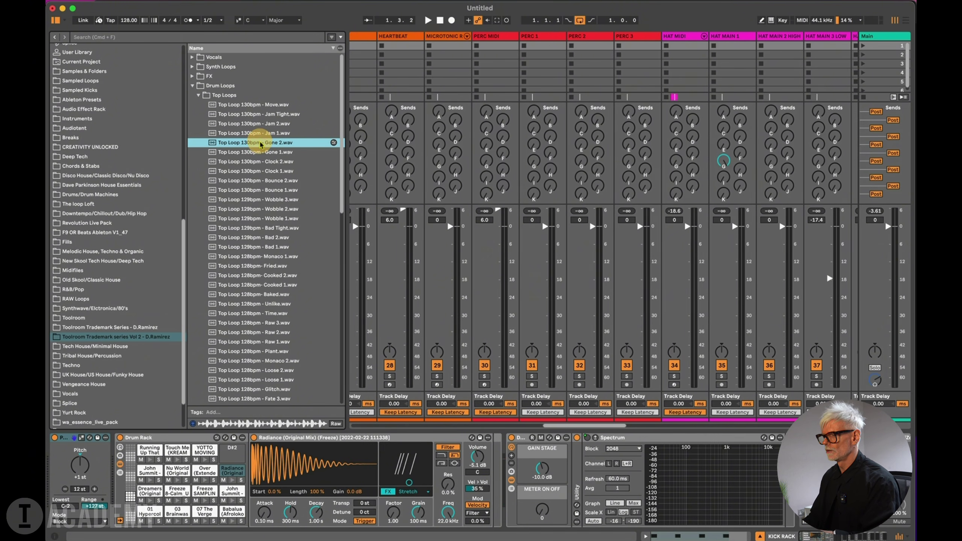
pyautogui.moveTo(260, 144); pyautogui.dragTo(538, 53)
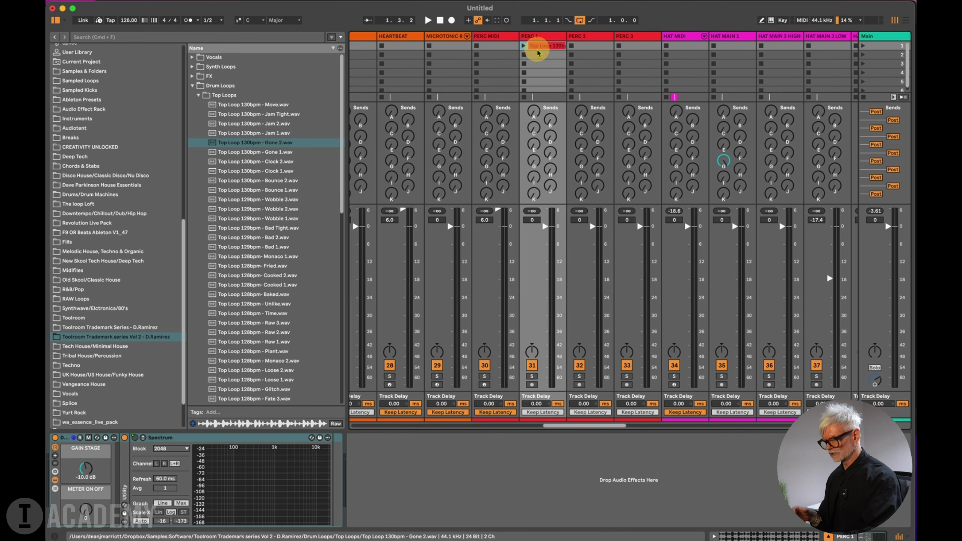
pyautogui.press('Tab')
pyautogui.press('Tab')
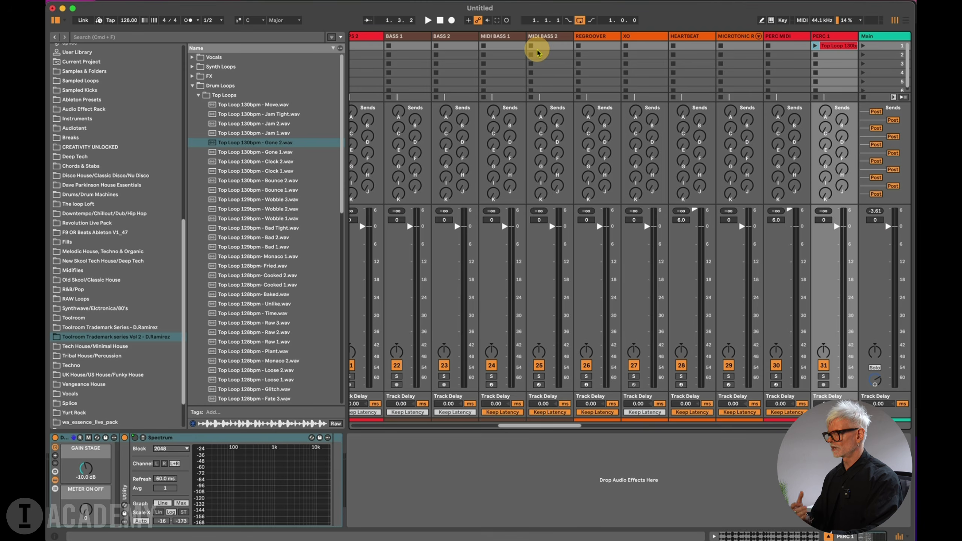
# Launch the top loop clip on PERC 1 and fade its track volume up from silence to about -16.5 dB.
pyautogui.hscroll(8, 594, 179)
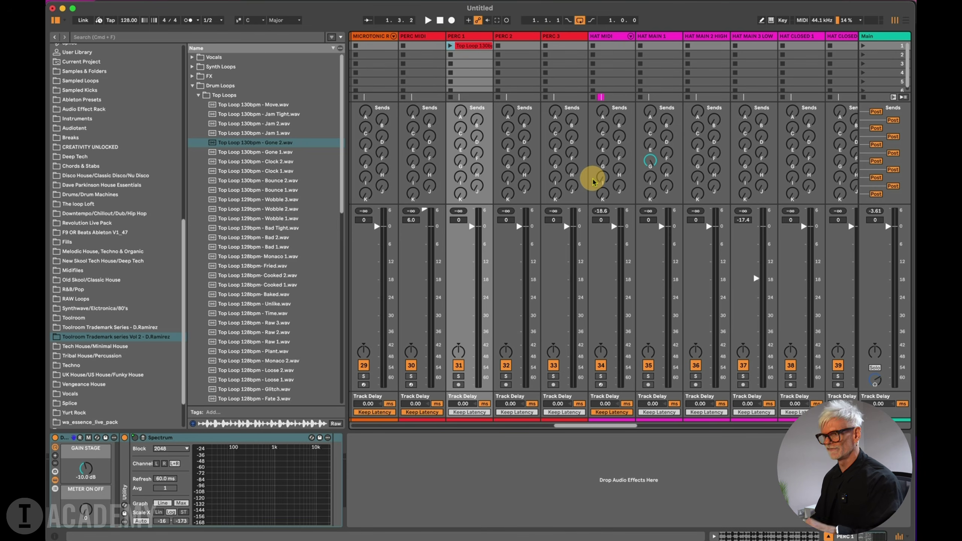
pyautogui.click(450, 45)
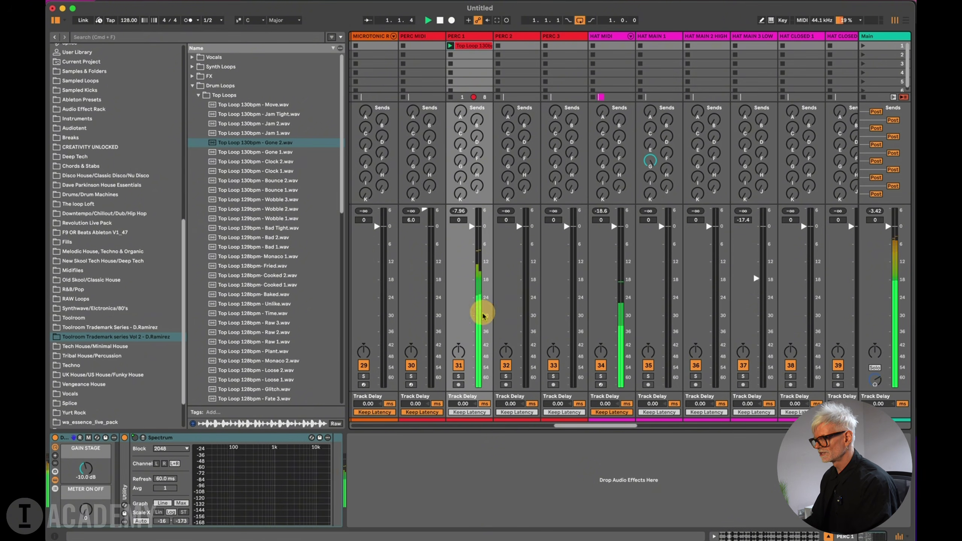
pyautogui.moveTo(472, 226); pyautogui.dragTo(472, 386)
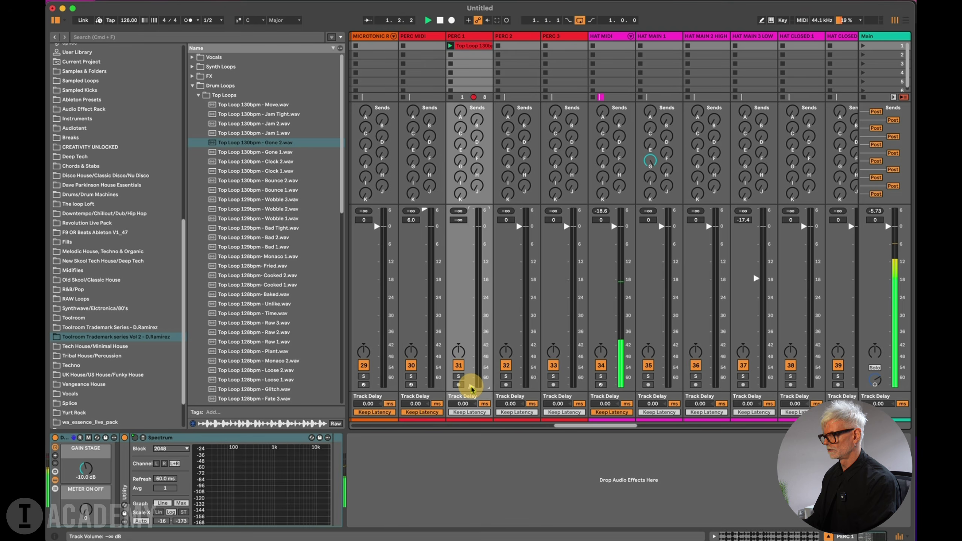
pyautogui.scroll(10, 472, 387)
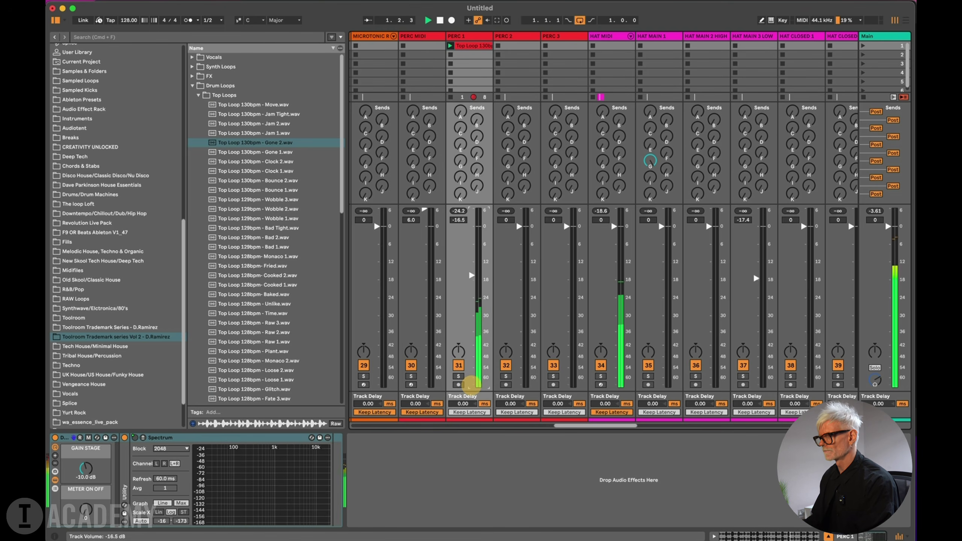
# Raise the PERC 1 track volume to -7.7 dB while the beat plays.
pyautogui.scroll(8, 471, 382)
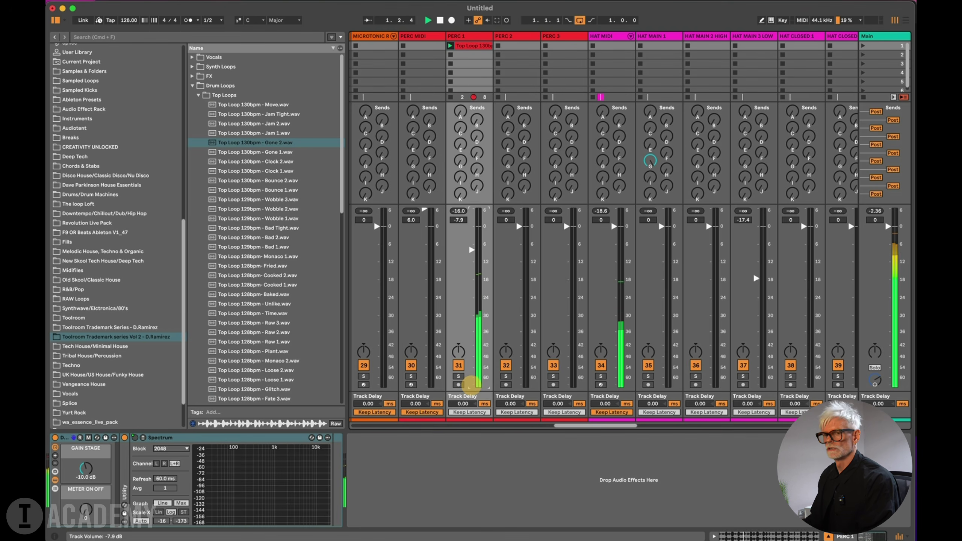
pyautogui.scroll(1, 471, 382)
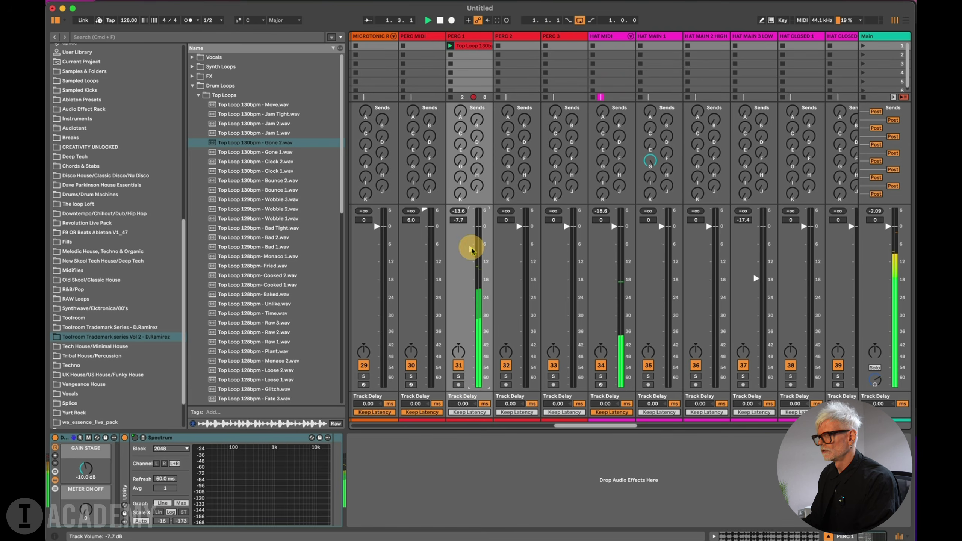
# Restart playback and mute the CLAP RACK track.
pyautogui.hscroll(3, 631, 329)
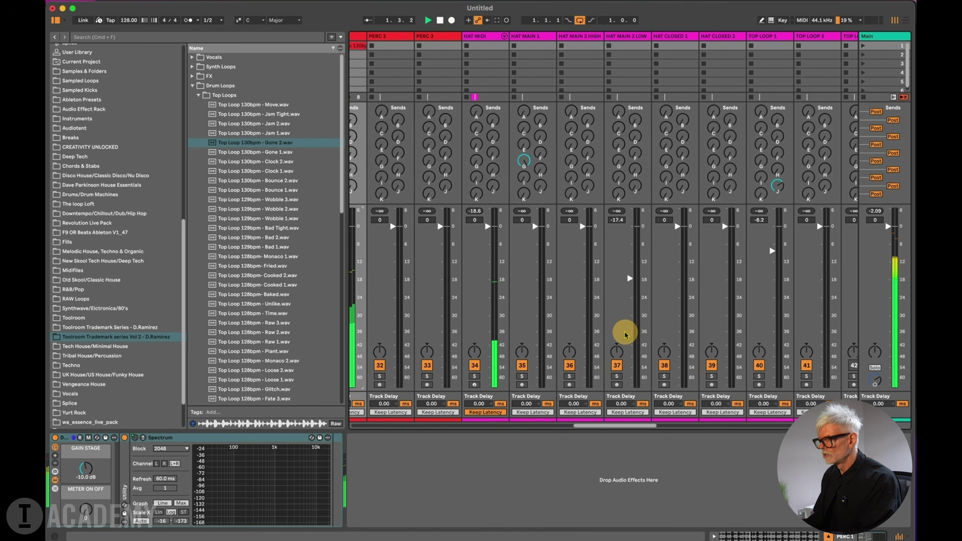
pyautogui.hscroll(-12, 624, 334)
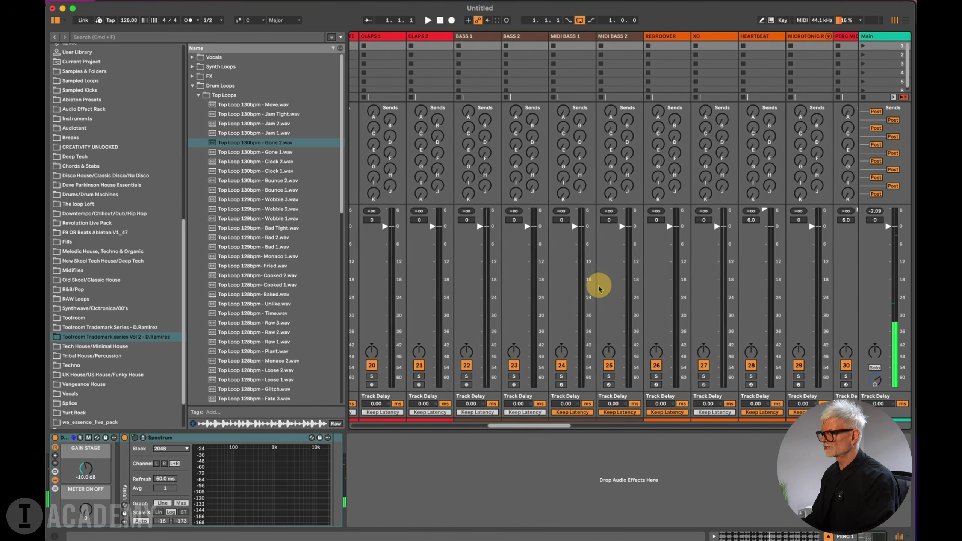
pyautogui.hscroll(-6, 598, 289)
pyautogui.press('space')
pyautogui.hscroll(-3, 596, 290)
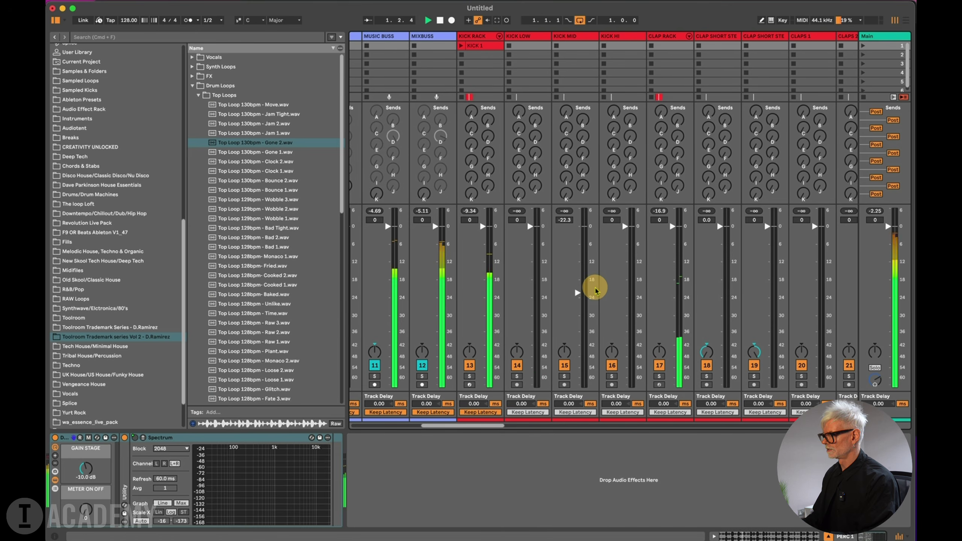
pyautogui.click(659, 365)
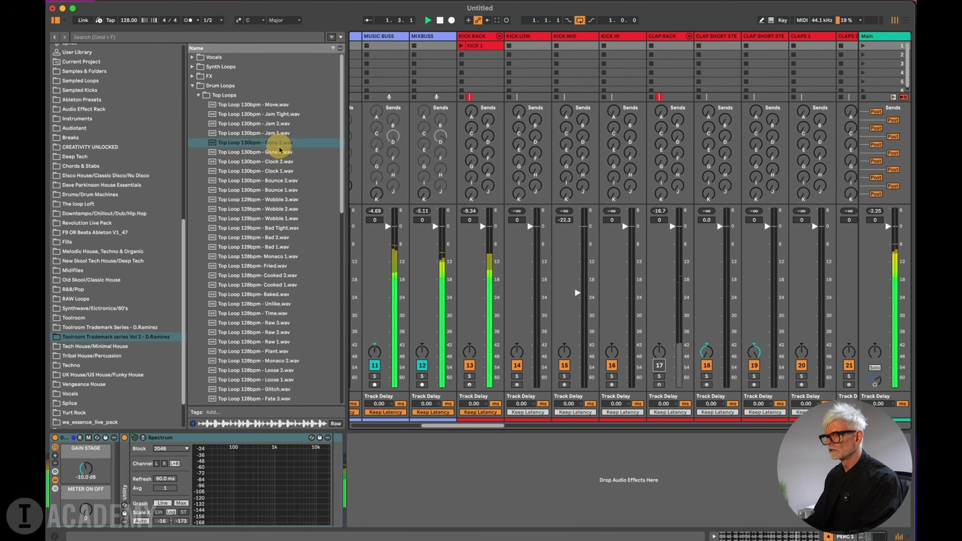
# Swap the Top Loops folder for Clap & Snare Loops and audition the 130bpm snare loops from Venus to Gone over the beat.
pyautogui.click(198, 95)
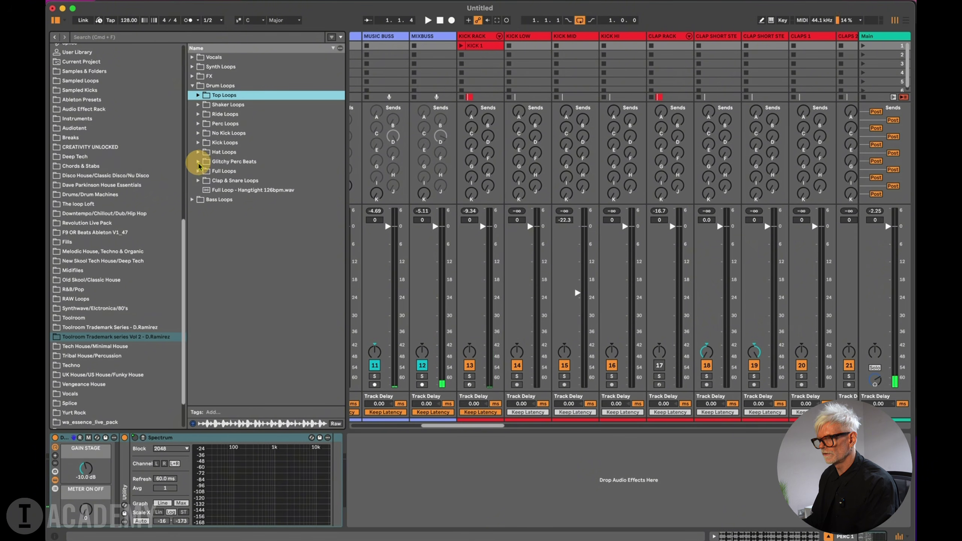
pyautogui.click(200, 187)
pyautogui.click(198, 180)
pyautogui.press('space')
pyautogui.click(227, 191)
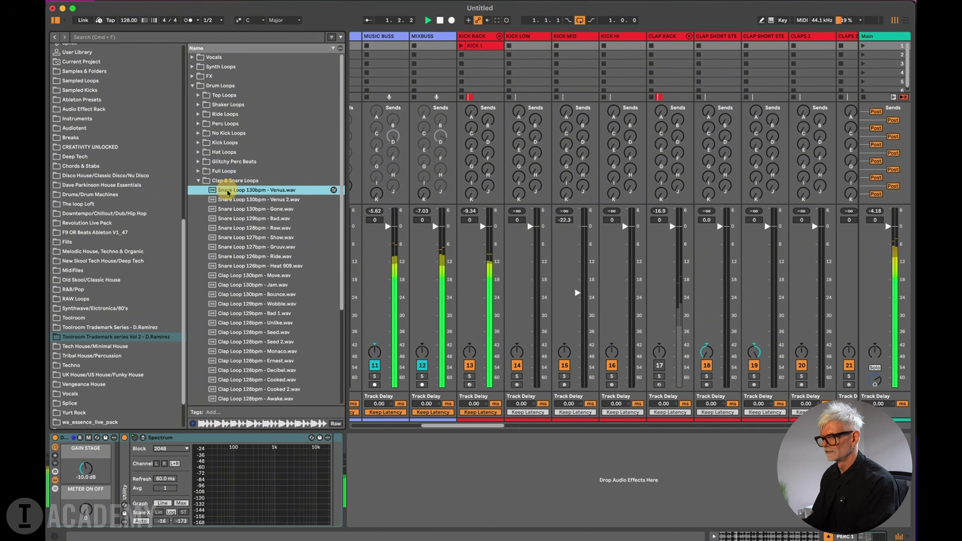
pyautogui.press('Down')
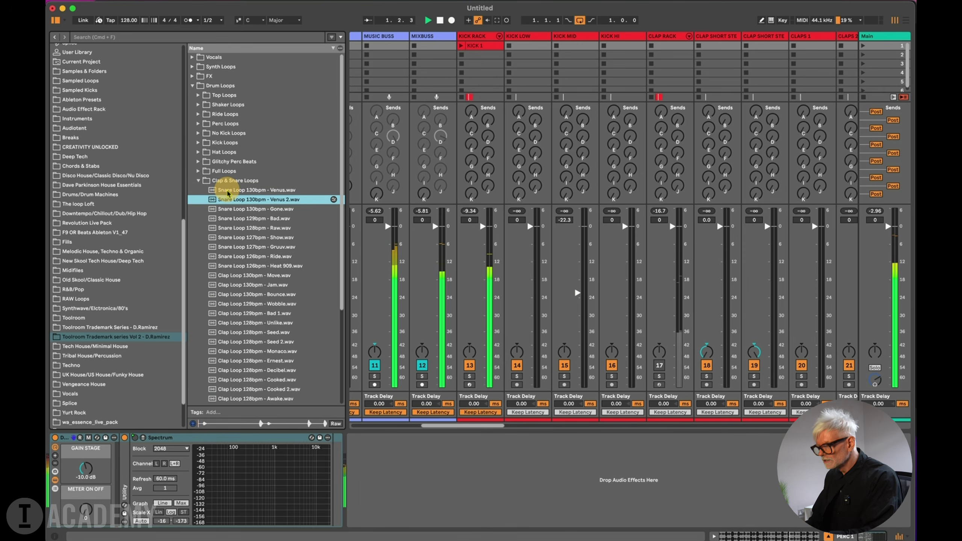
pyautogui.press('Down')
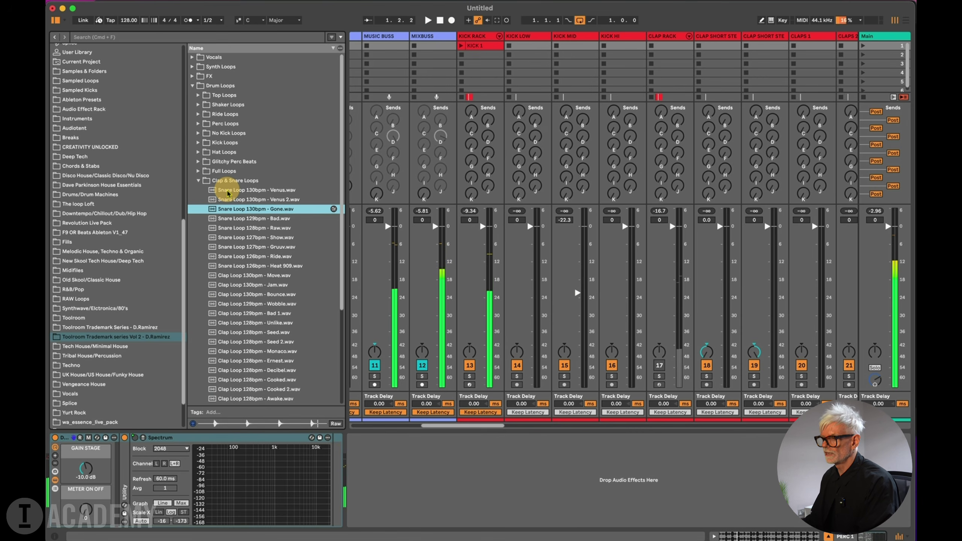
# Place Snare Loop 130bpm - Gone.wav in the first clip slot of CLAPS 1 and lower that track's volume to -10.1 dB.
pyautogui.click(248, 211)
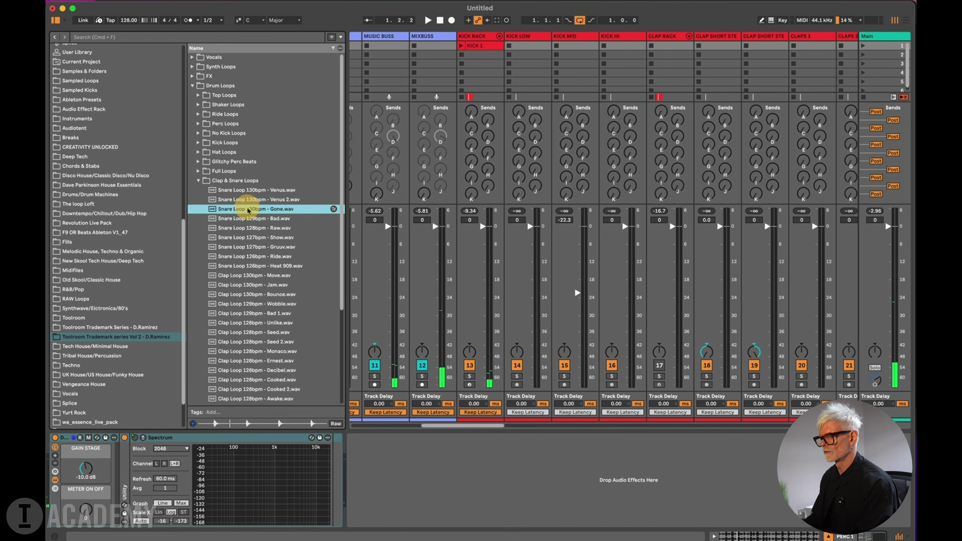
pyautogui.moveTo(248, 209); pyautogui.dragTo(750, 53)
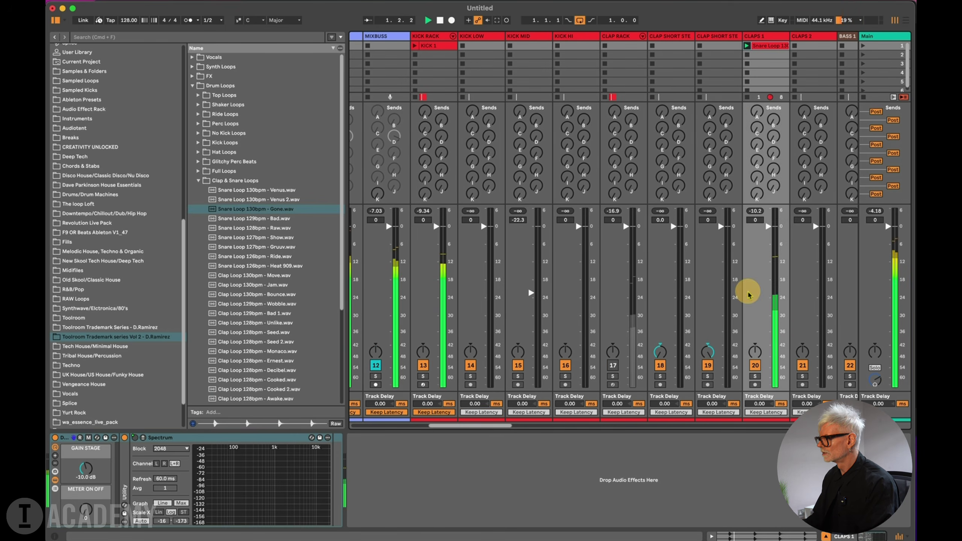
pyautogui.moveTo(767, 226); pyautogui.dragTo(768, 256)
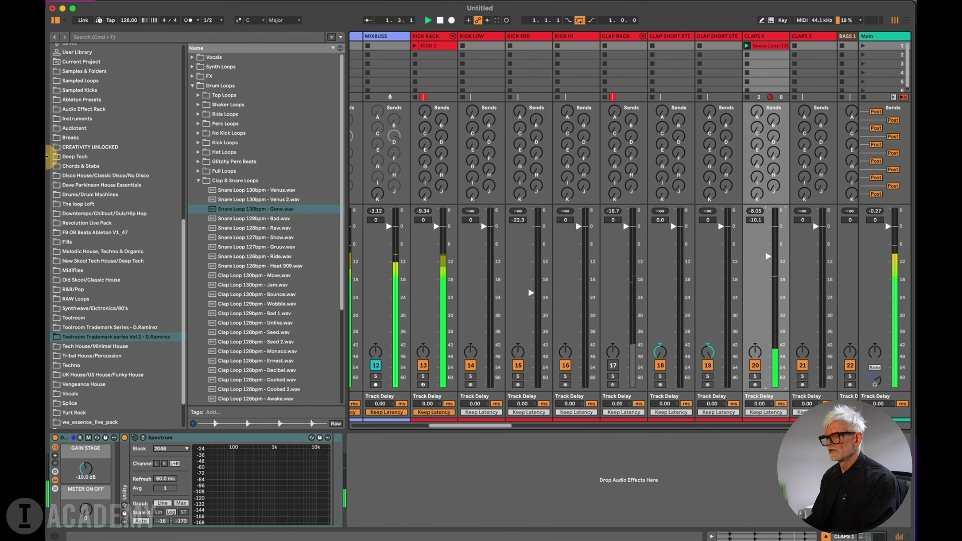
# Audition the remaining snare loops from 129bpm - Bad to 126bpm - Ride, with the beat playing.
pyautogui.click(265, 218)
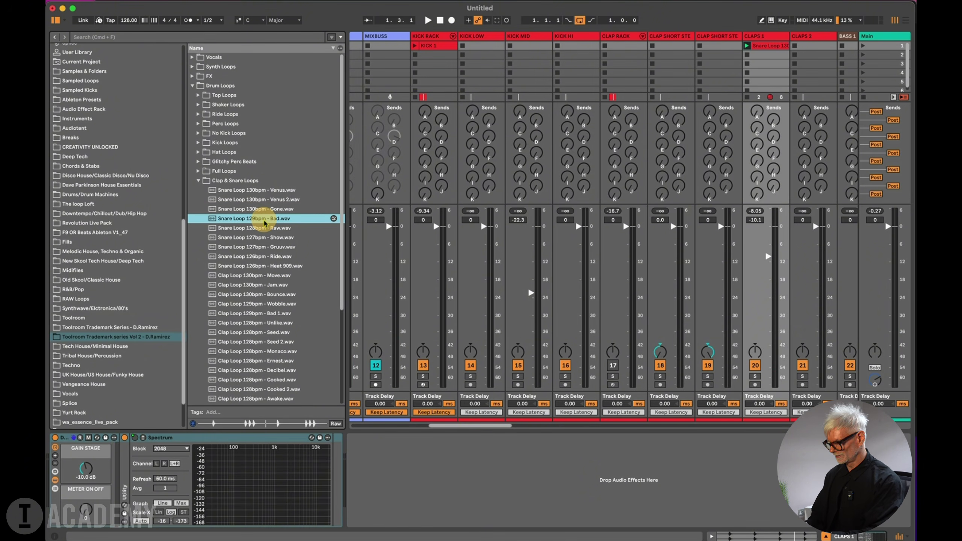
pyautogui.press('space')
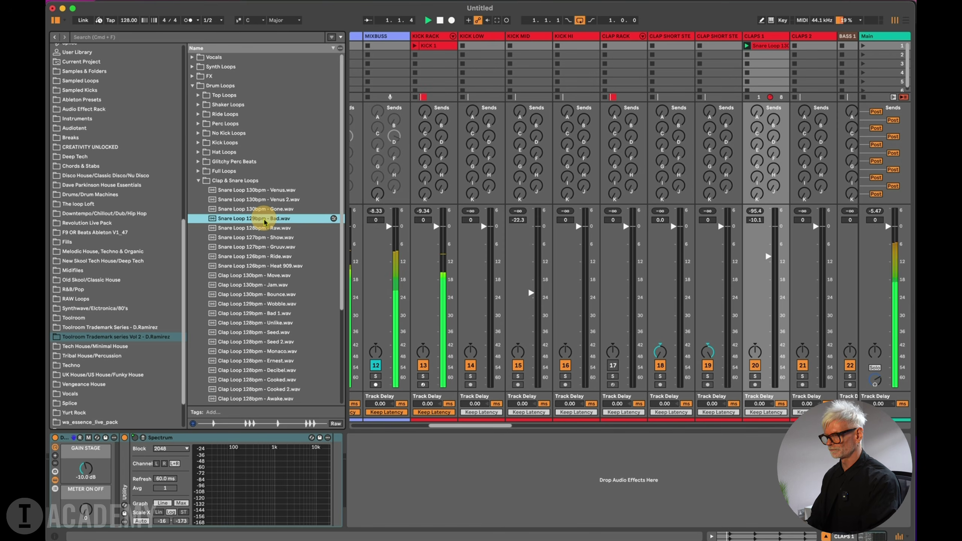
pyautogui.press('Down')
pyautogui.press('Down')
pyautogui.press('Down')
pyautogui.press('Down')
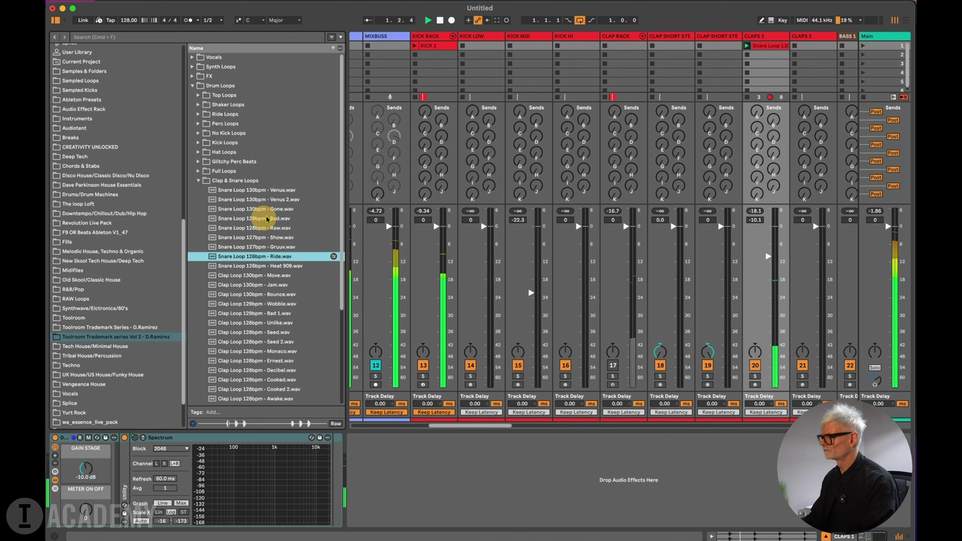
# Place Snare Loop 126bpm - Ride.wav in the first slot of CLAPS 2, launch it and lower the track volume to -12.3 dB.
pyautogui.hscroll(5, 493, 233)
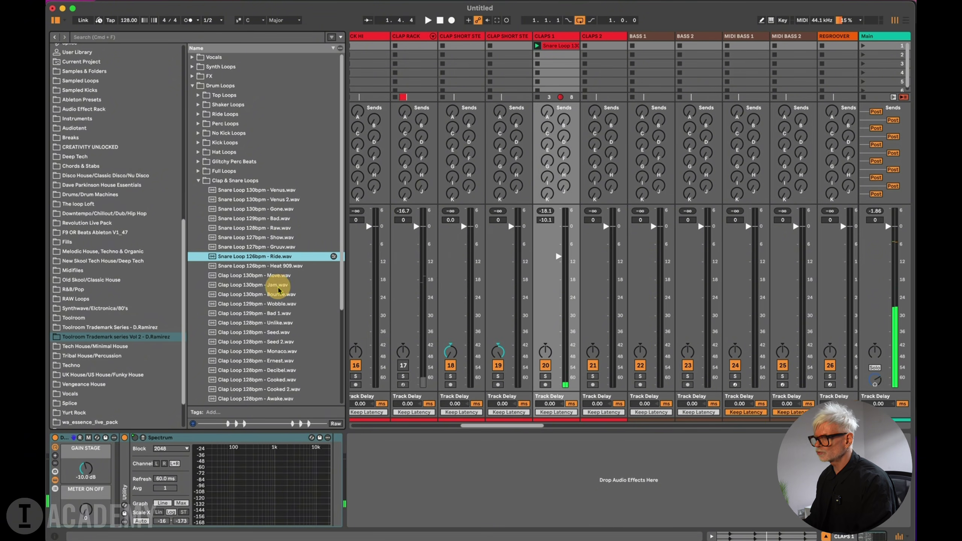
pyautogui.moveTo(233, 260); pyautogui.dragTo(606, 50)
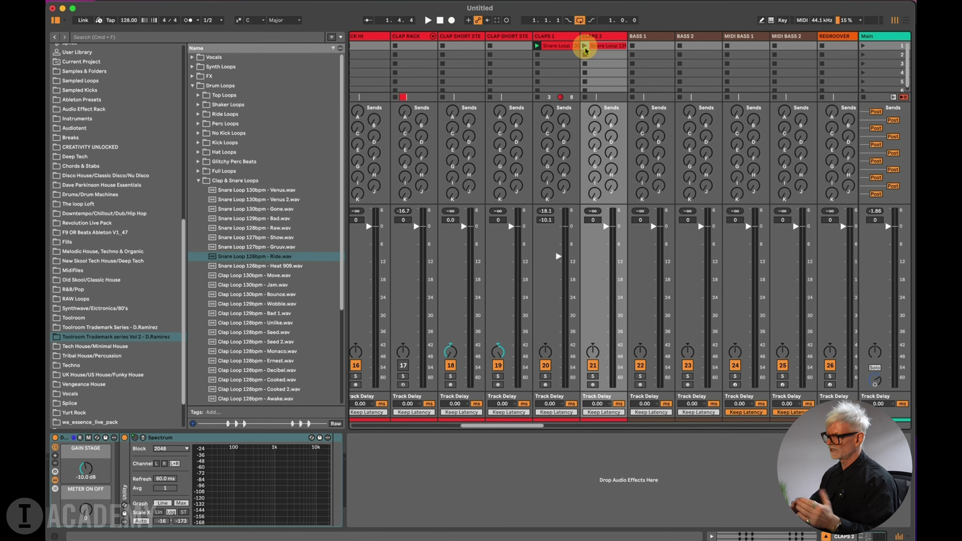
pyautogui.click(584, 48)
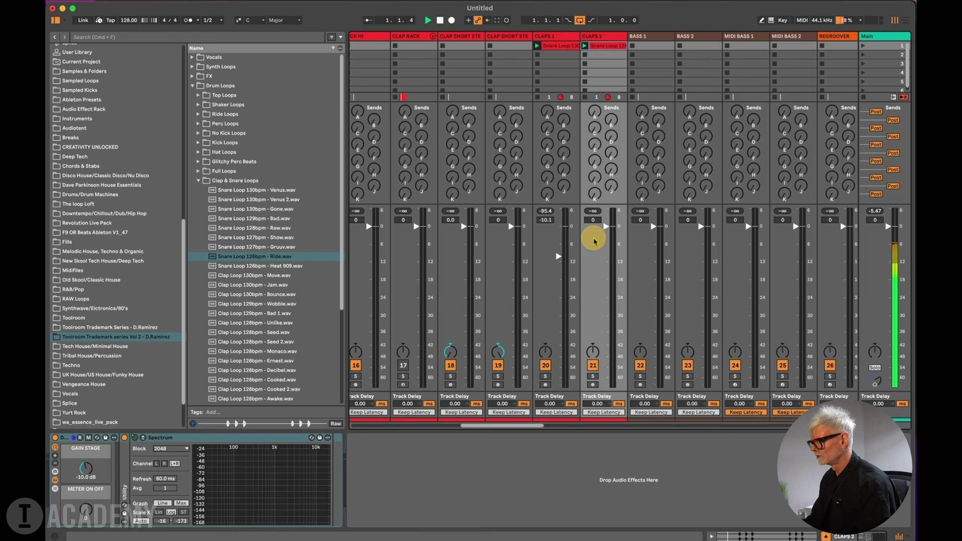
pyautogui.moveTo(606, 226); pyautogui.dragTo(607, 263)
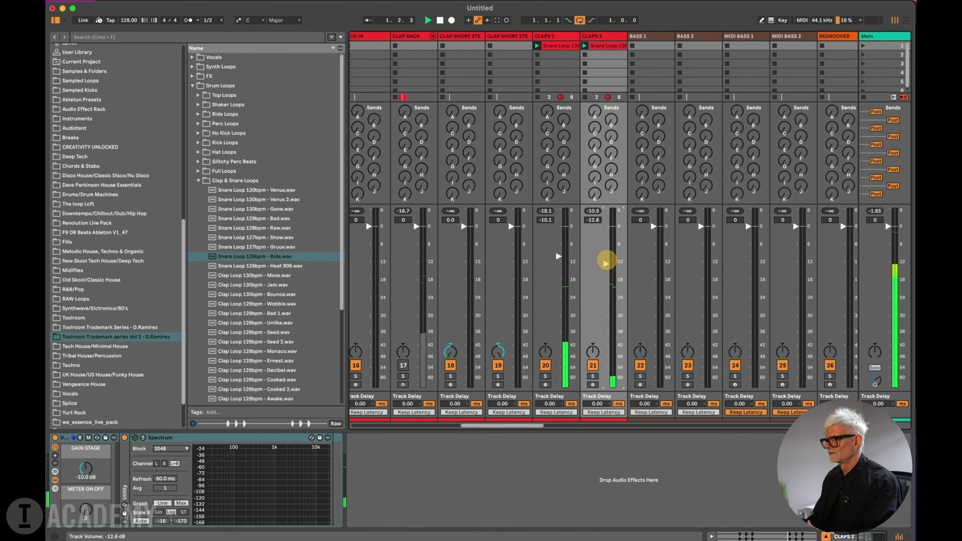
# Collapse the Clap & Snare Loops folder, expand Perc Loops and audition the 130bpm perc loops from Venus to Gone 2.
pyautogui.click(198, 180)
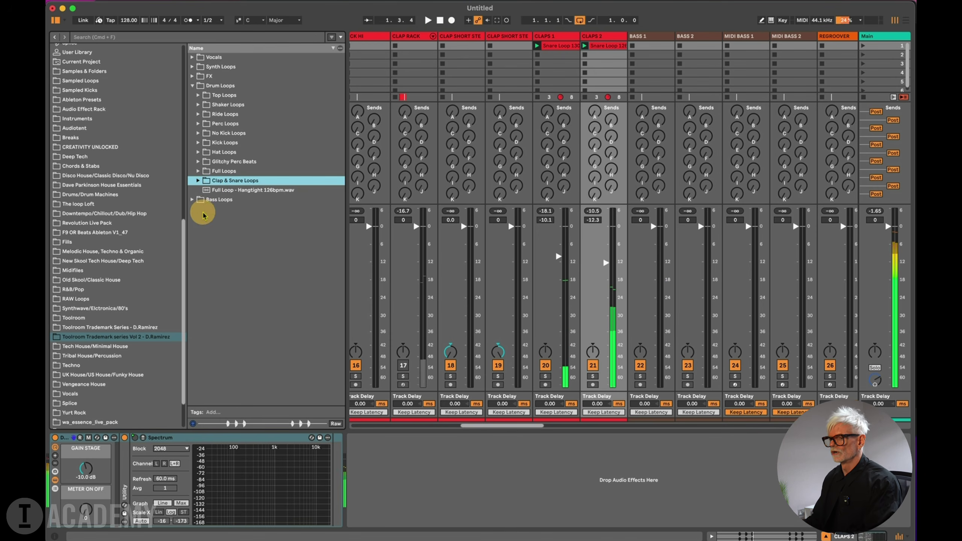
pyautogui.click(199, 124)
pyautogui.click(235, 133)
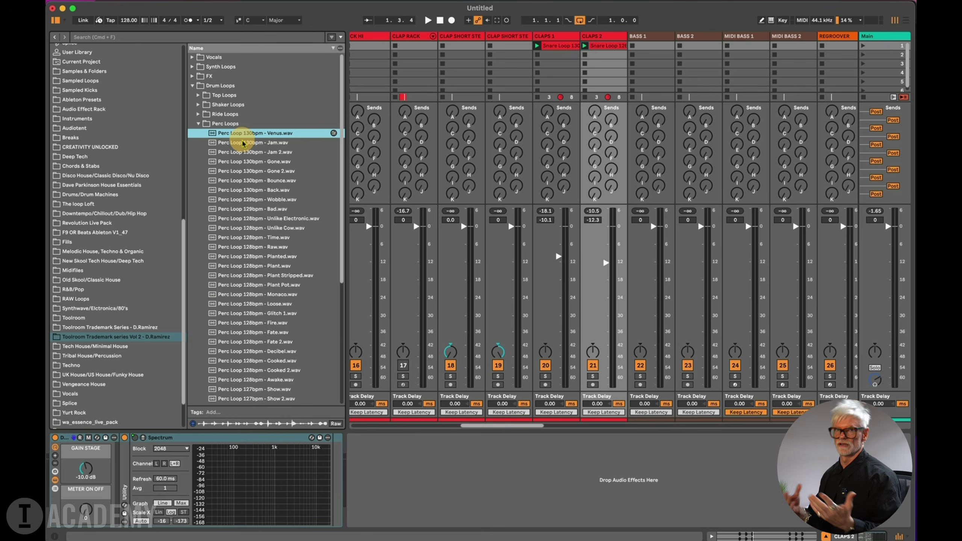
pyautogui.click(243, 144)
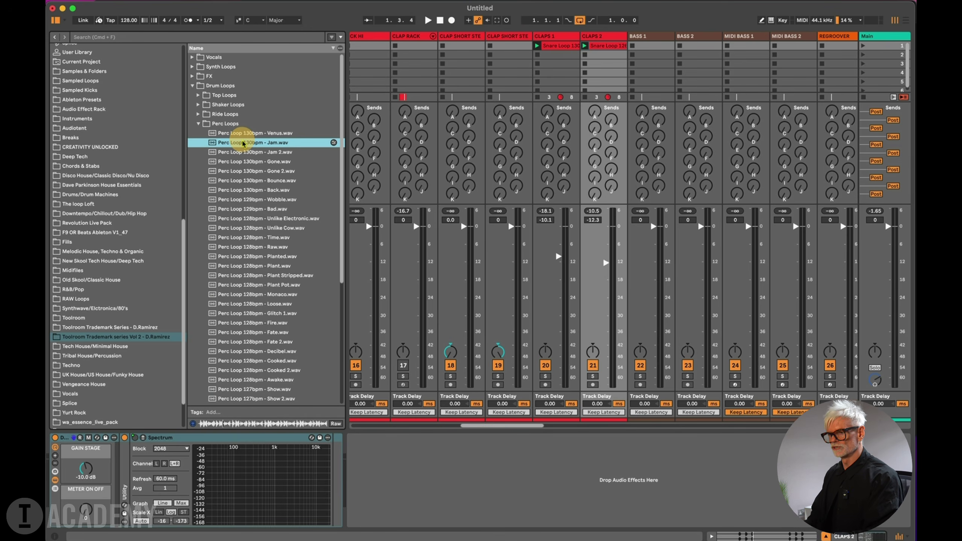
pyautogui.press('Down')
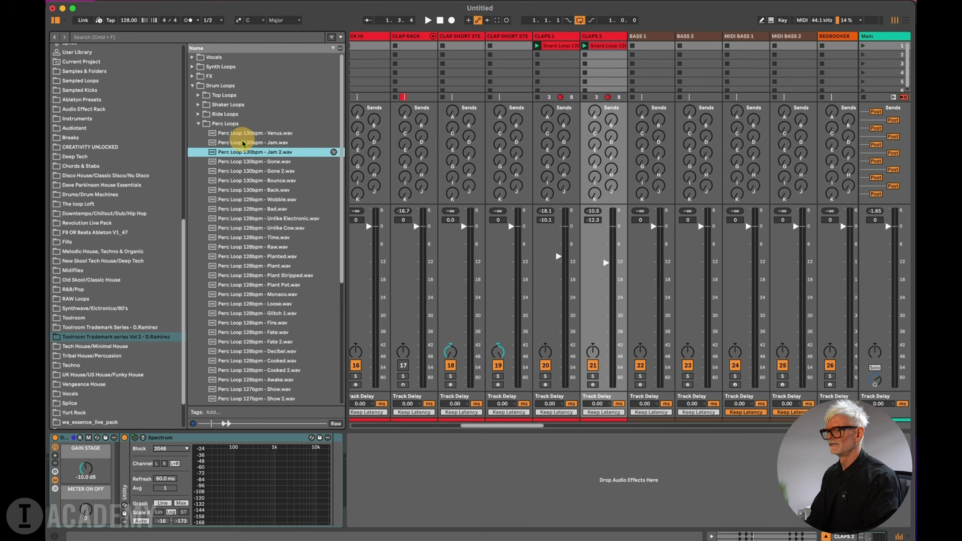
pyautogui.press('Down')
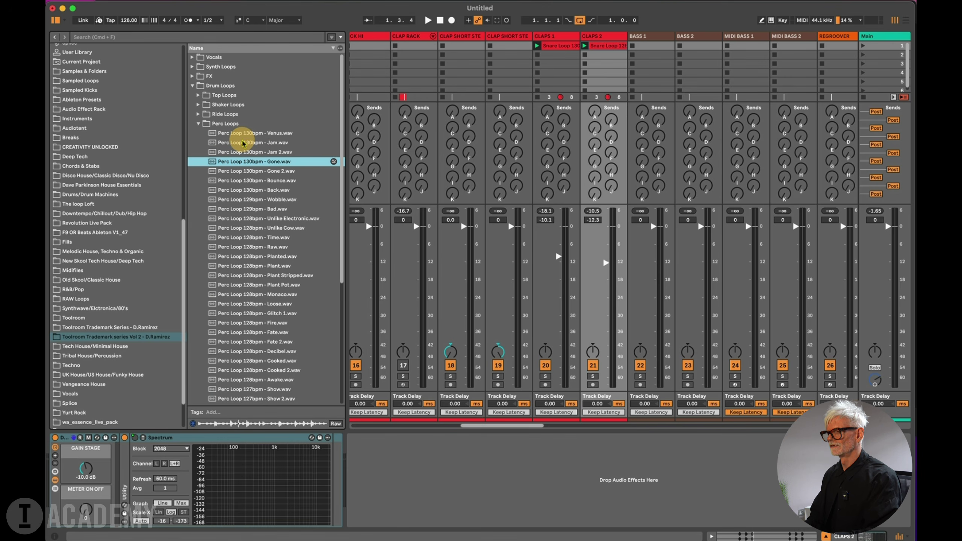
pyautogui.press('Down')
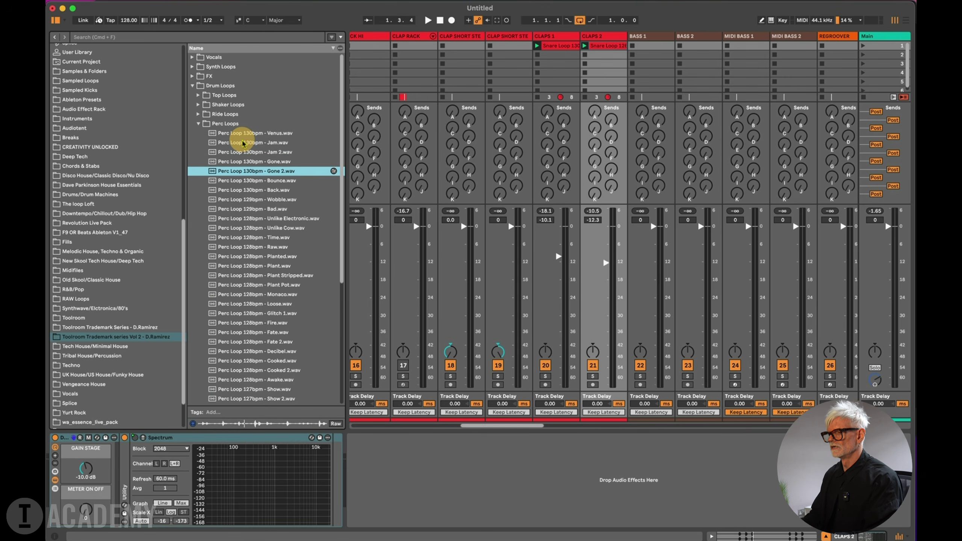
# Collapse Perc Loops, expand Glitchy Perc Beats and audition the Waveperc loops from V3 to V1.
pyautogui.click(197, 124)
pyautogui.click(198, 163)
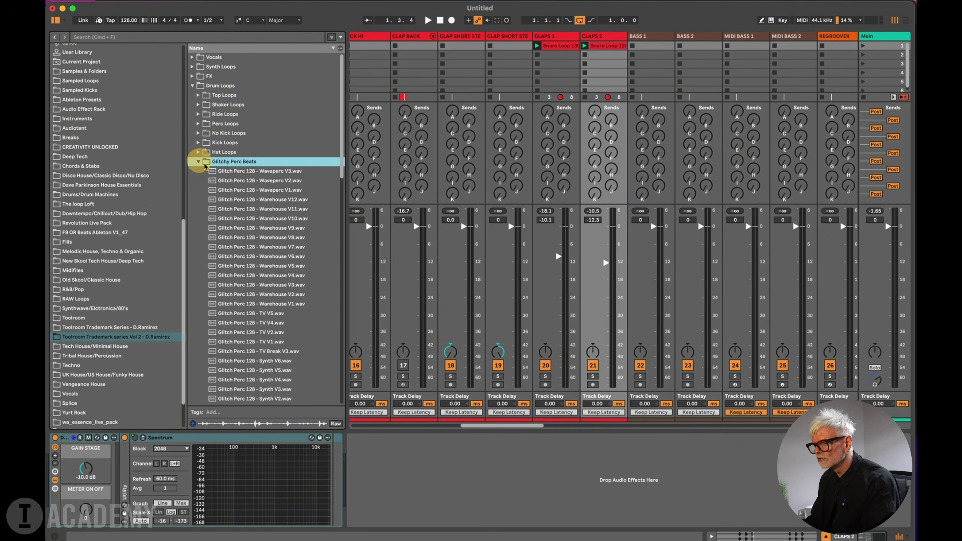
pyautogui.click(223, 171)
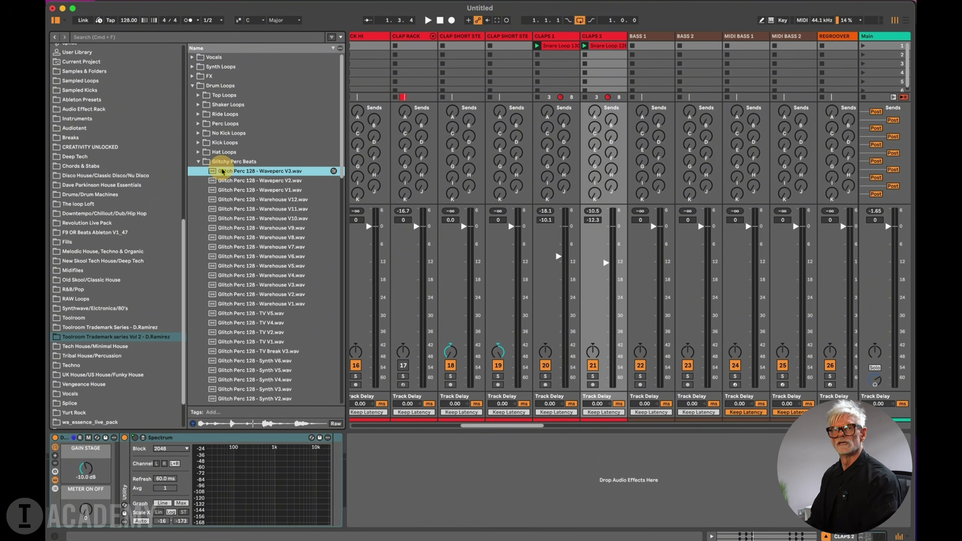
pyautogui.press('Down')
pyautogui.press('Down')
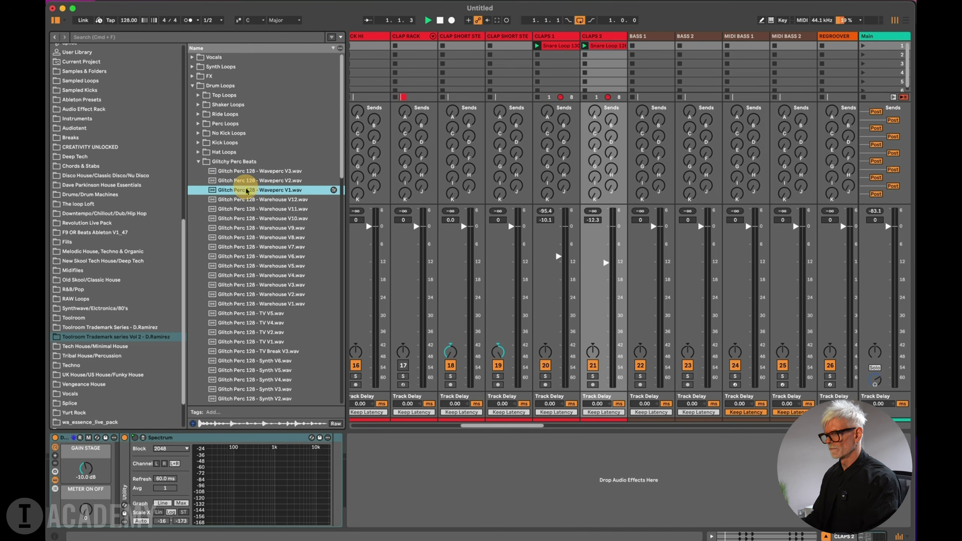
# Audition the Glitch Perc 128 Warehouse loops from V12 to V10 over the playing beat.
pyautogui.press('space')
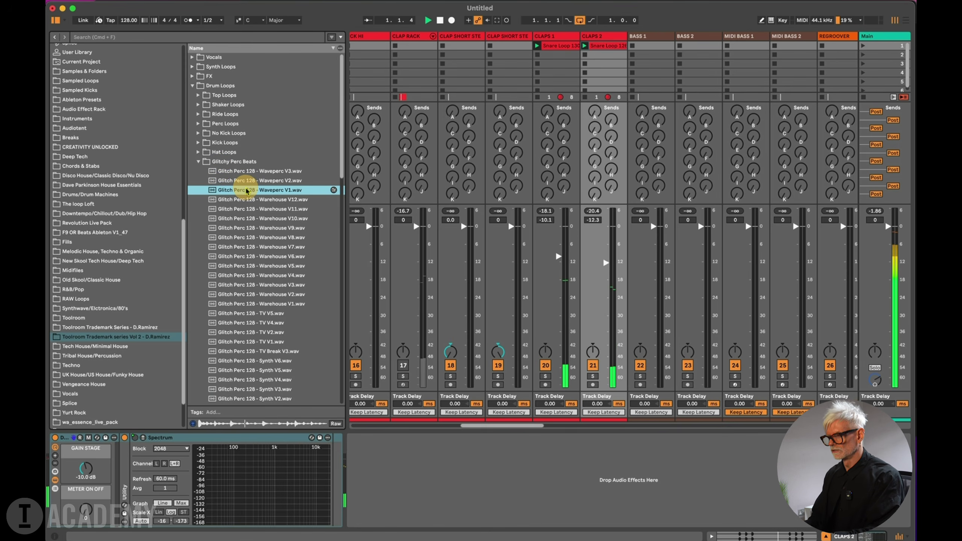
pyautogui.press('Down')
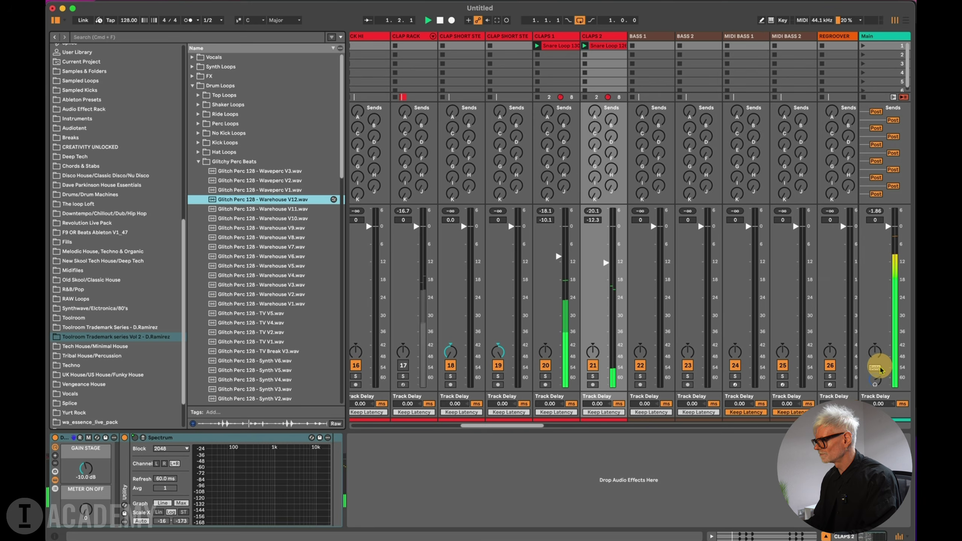
pyautogui.click(287, 210)
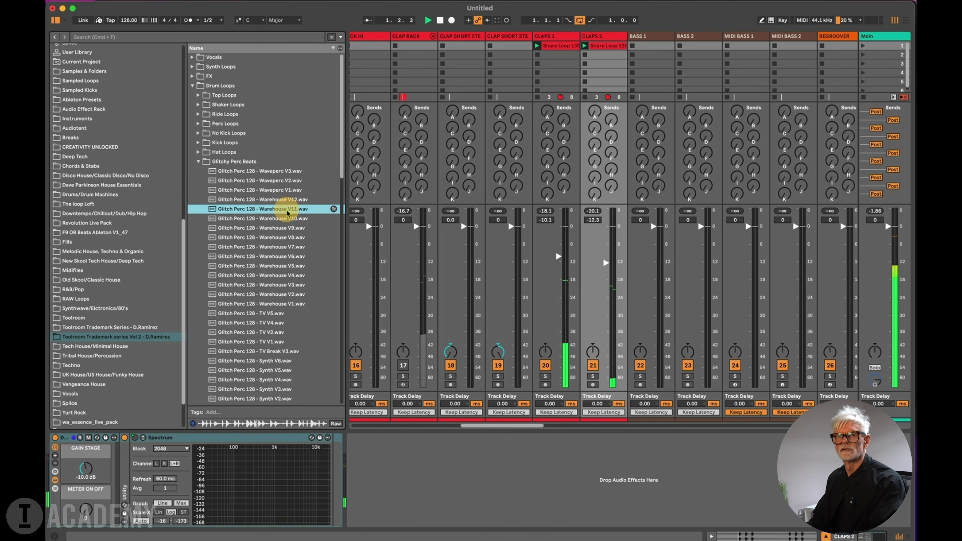
pyautogui.press('Down')
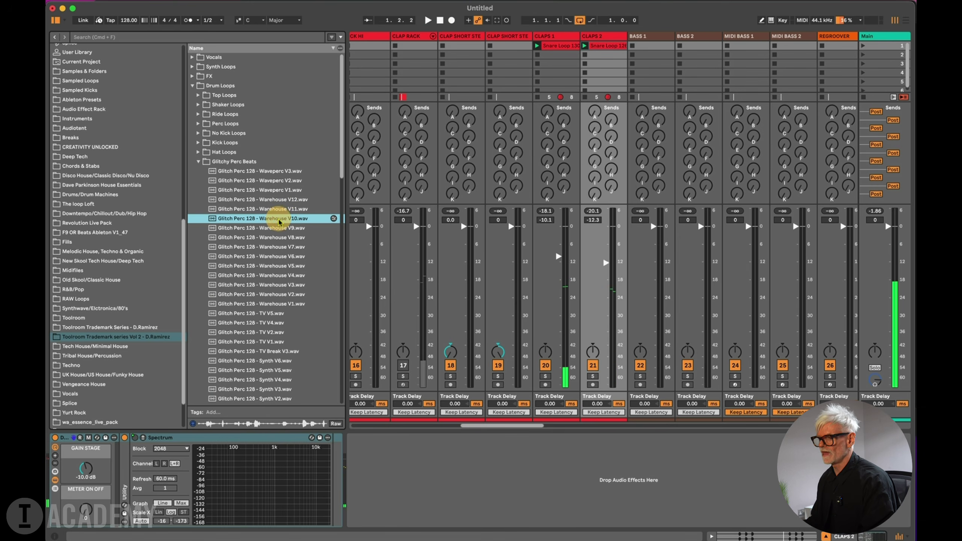
# Place Glitch Perc 128 - Warehouse V10.wav in the first slot of the PERC 2 track.
pyautogui.hscroll(-5, 615, 219)
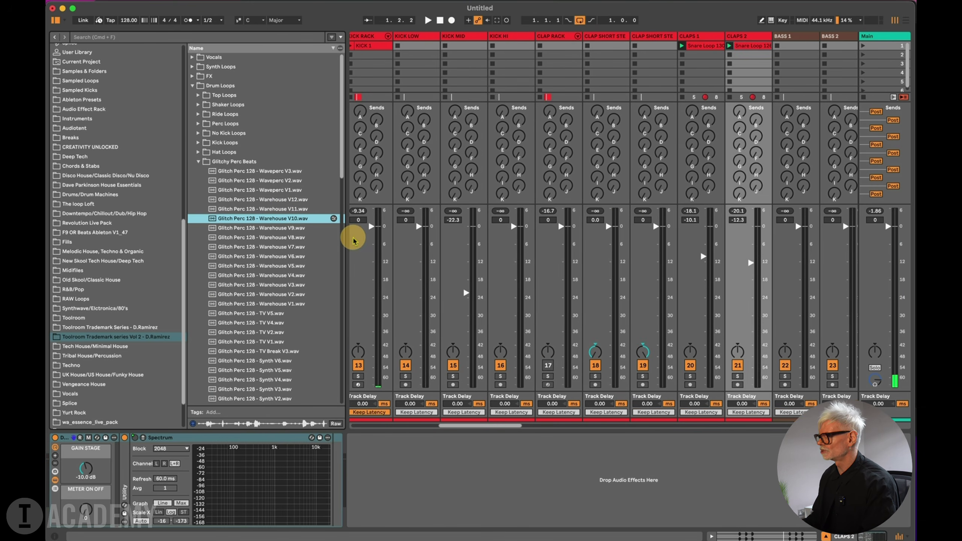
pyautogui.hscroll(10, 550, 195)
pyautogui.hscroll(3, 548, 206)
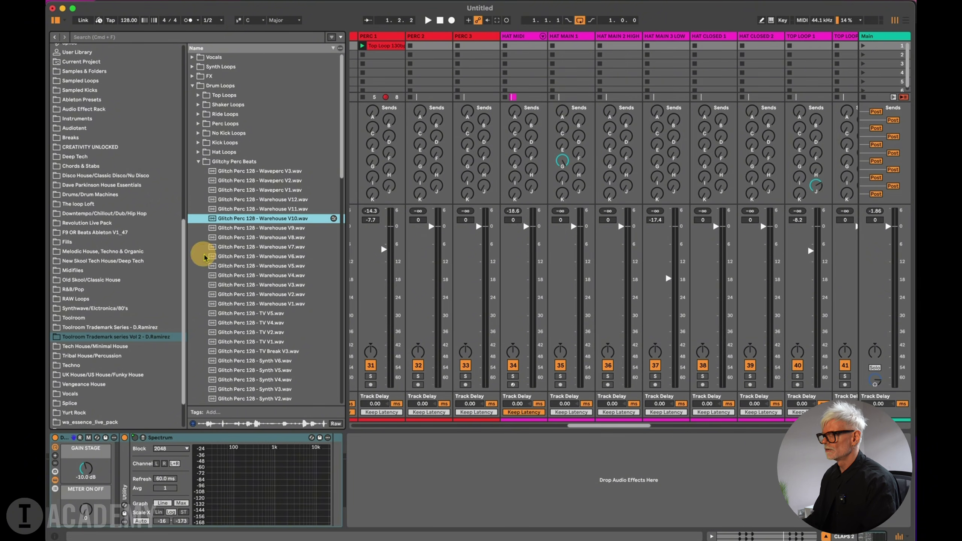
pyautogui.moveTo(234, 222); pyautogui.dragTo(421, 47)
# In the Warehouse V10 clip's Gain envelope, draw the level down to silence from the start to the hit at 1.4.3.
pyautogui.doubleClick(434, 46)
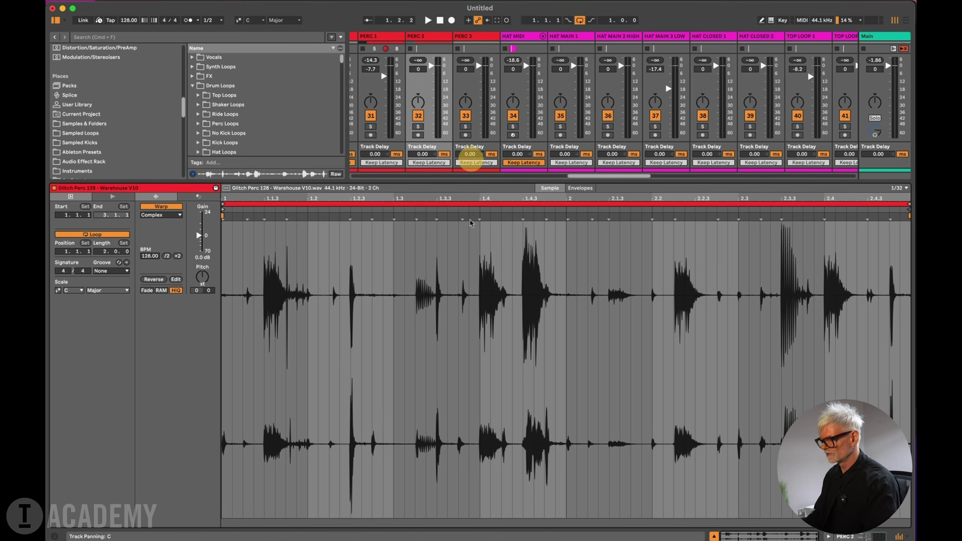
pyautogui.click(580, 188)
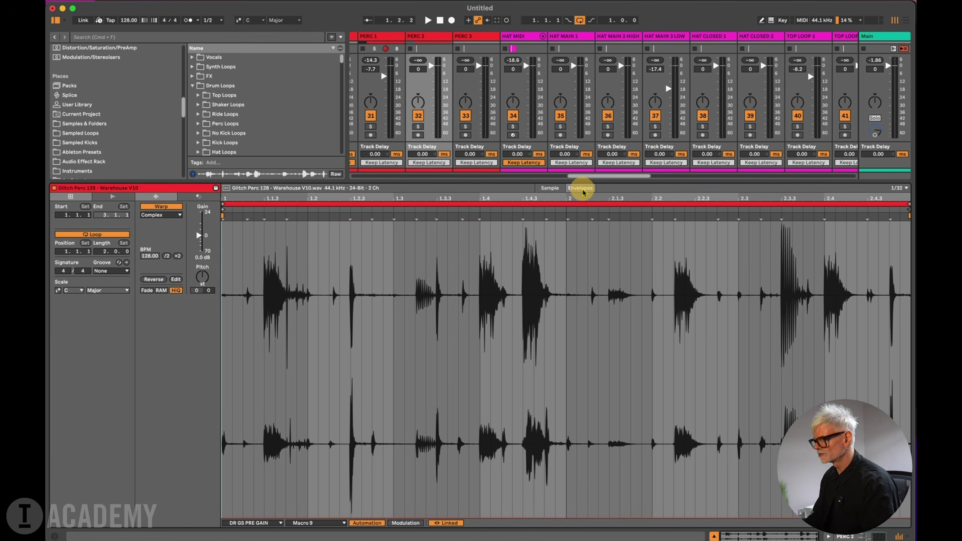
pyautogui.click(264, 523)
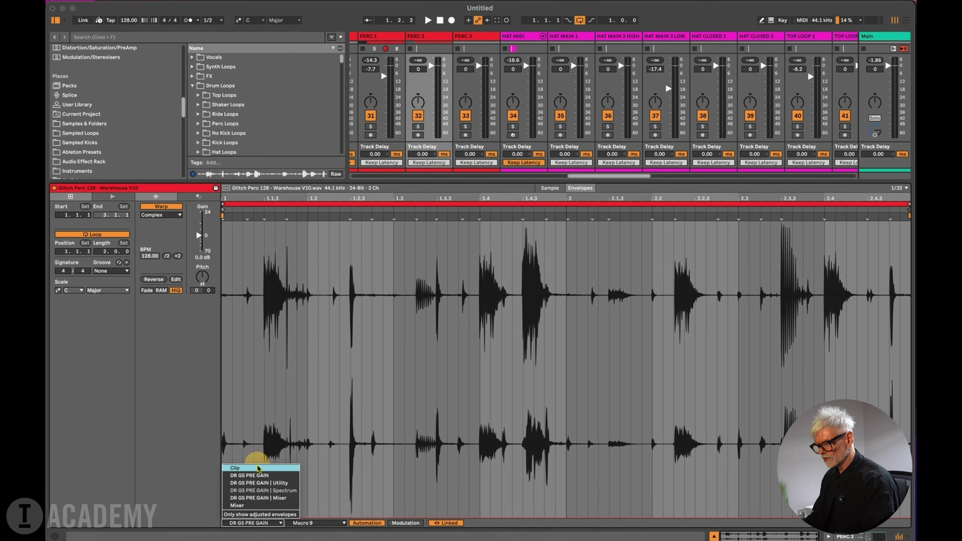
pyautogui.click(257, 468)
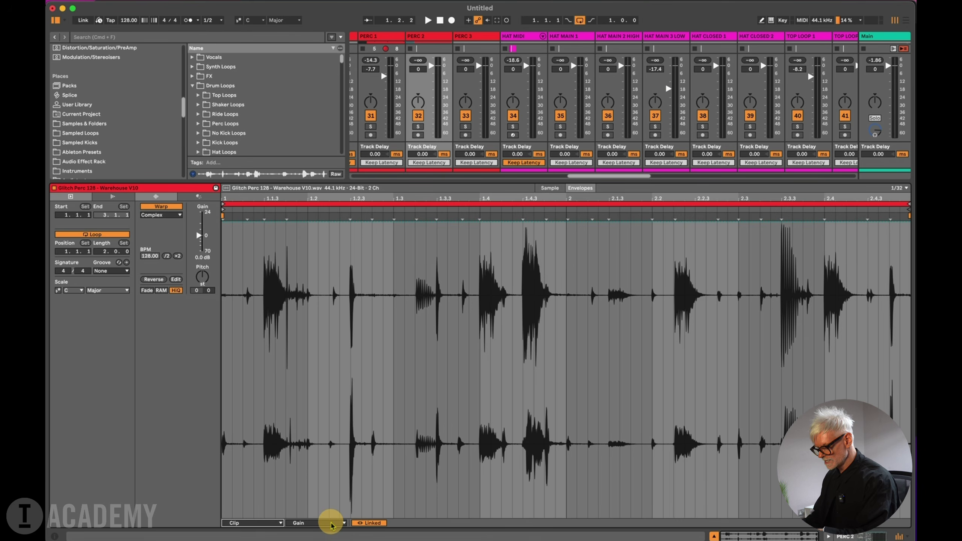
pyautogui.press('b')
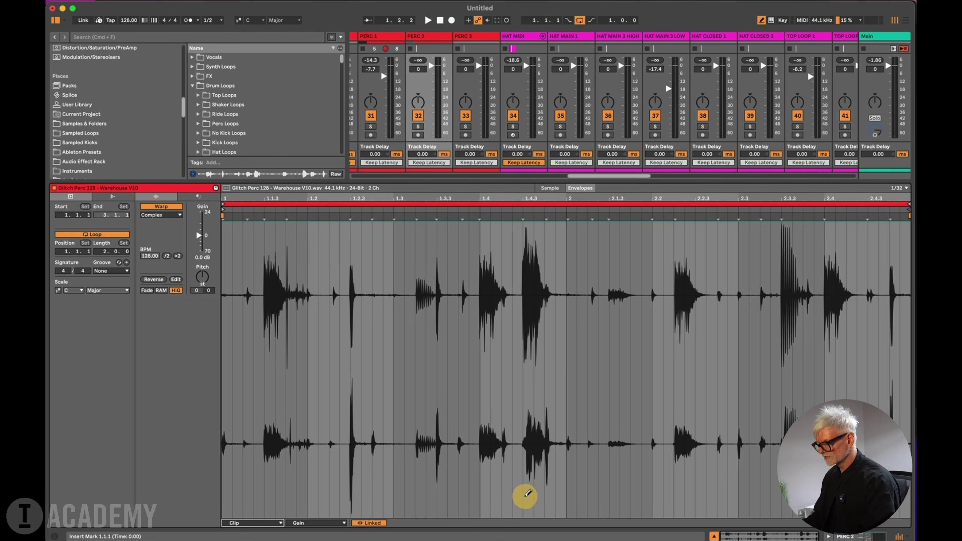
pyautogui.moveTo(527, 493); pyautogui.dragTo(243, 512)
pyautogui.click(535, 200)
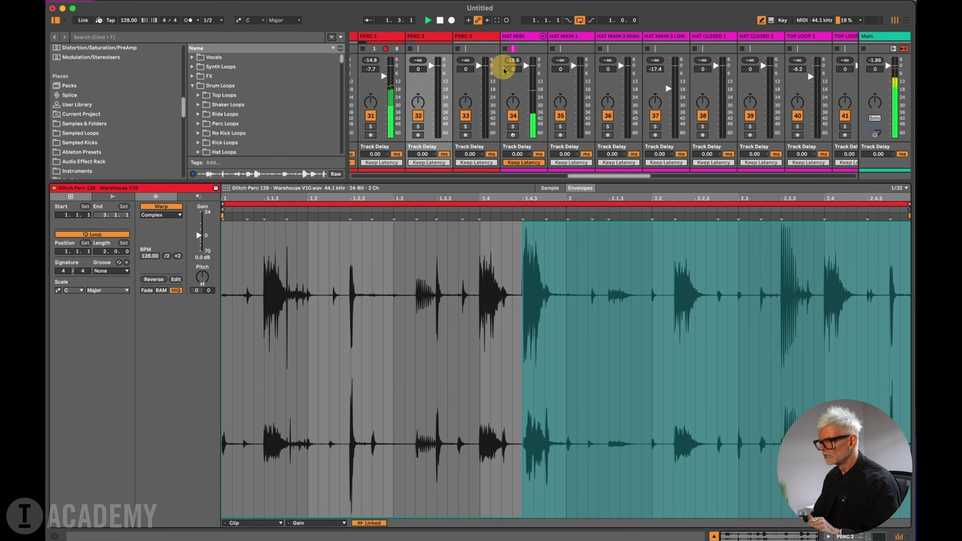
# Return to the session mixer, launch the Warehouse V10 clip and lower the PERC 2 track volume to -9.1 dB.
pyautogui.press('super+alt+l')
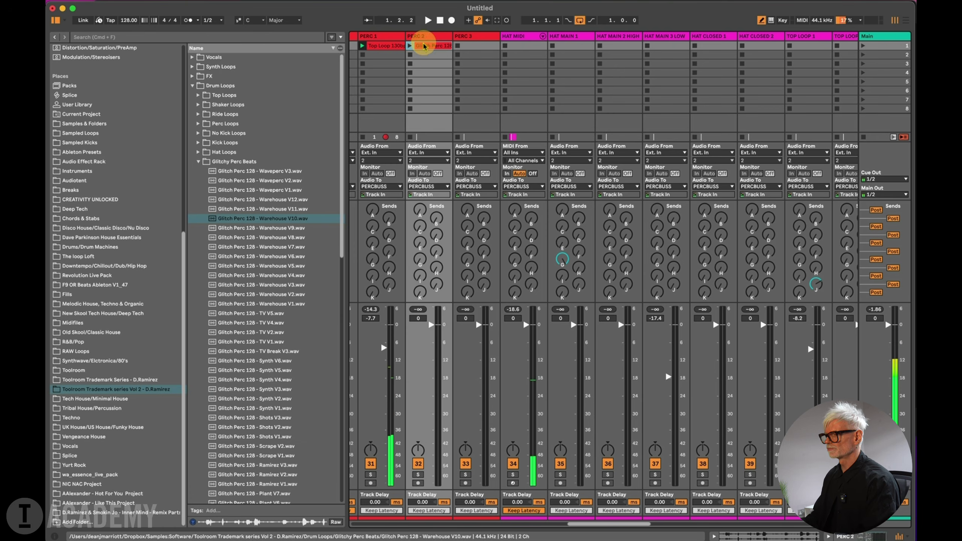
pyautogui.click(409, 46)
pyautogui.moveTo(431, 325); pyautogui.dragTo(419, 380)
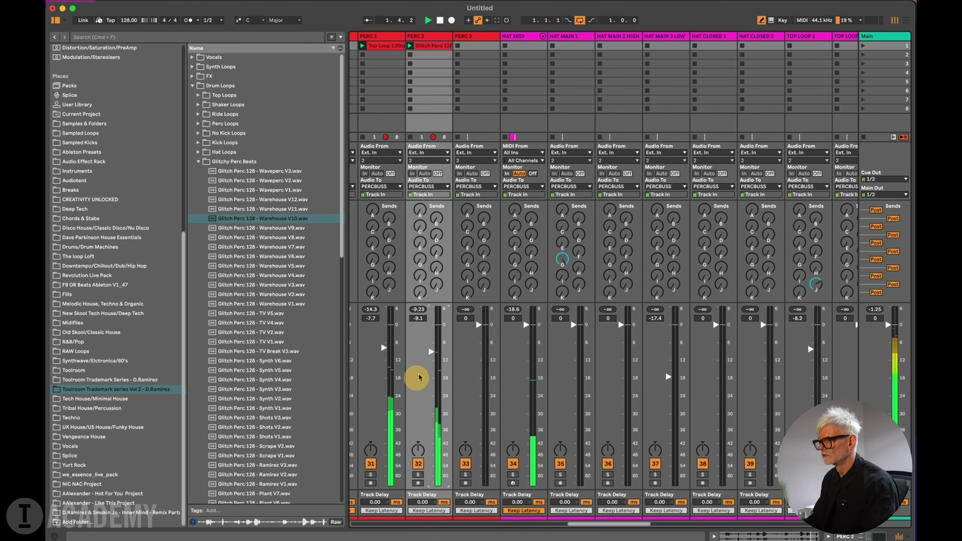
# Silence the Warehouse V10 clip's Gain envelope from the hit at 2.3.3 to the end and lower PERC 2 to -10.1 dB.
pyautogui.doubleClick(439, 45)
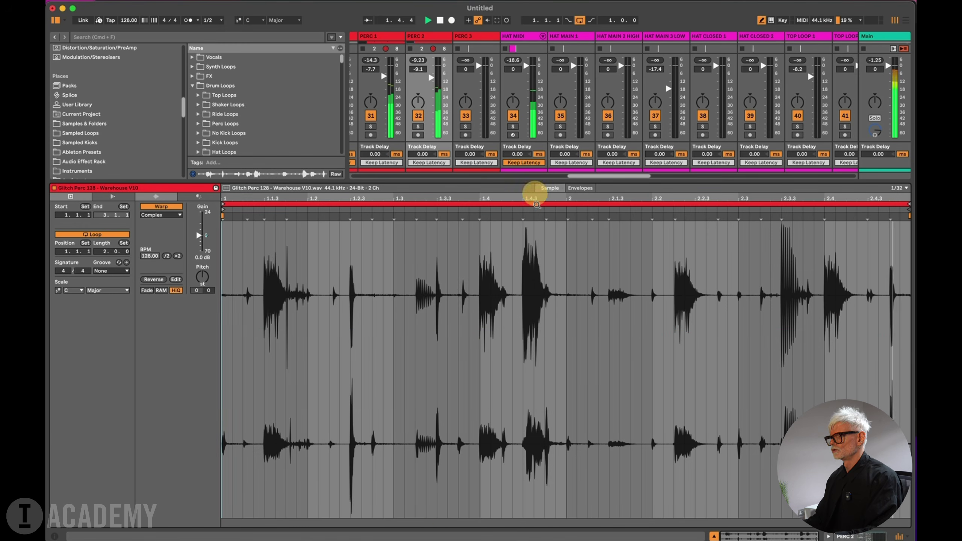
pyautogui.click(582, 189)
pyautogui.click(251, 523)
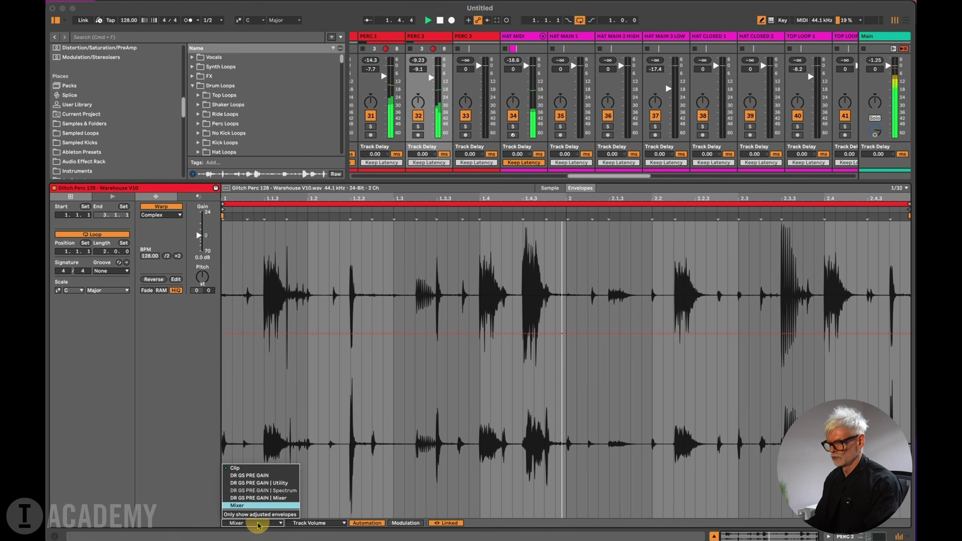
pyautogui.click(235, 468)
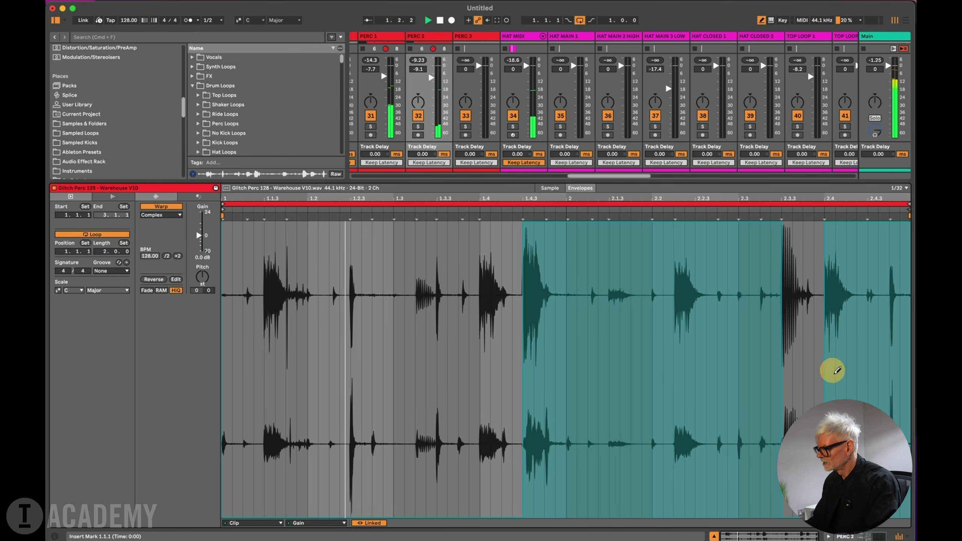
pyautogui.click(796, 326)
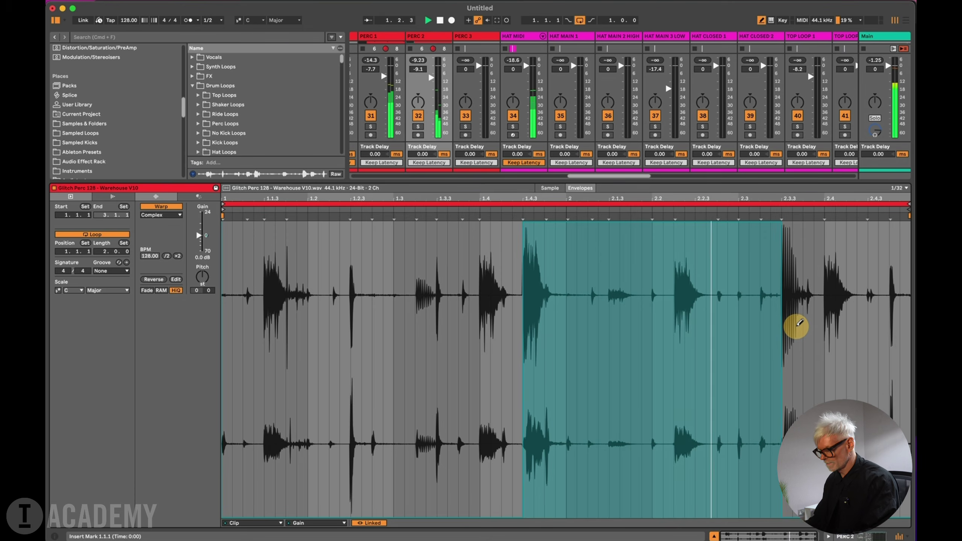
pyautogui.press('super+alt+l')
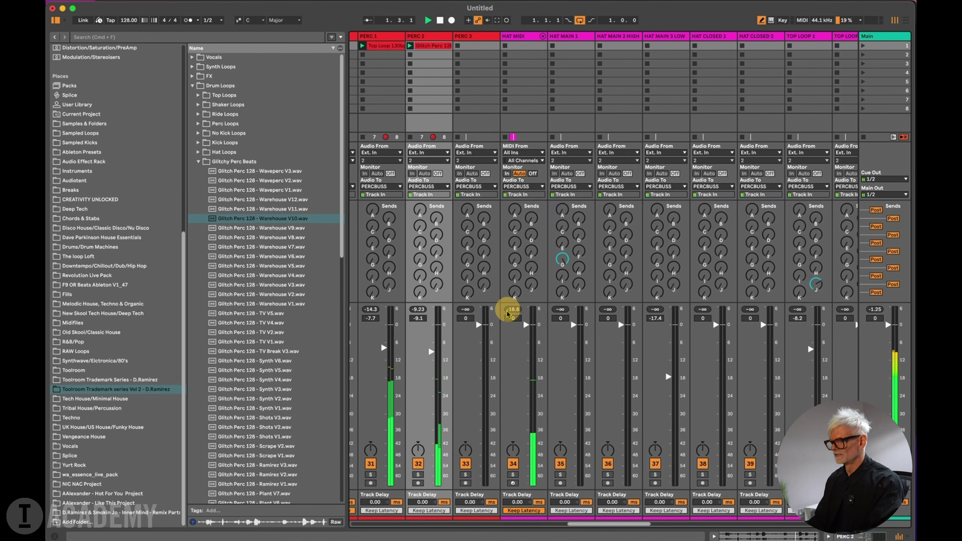
pyautogui.moveTo(432, 356); pyautogui.dragTo(433, 359)
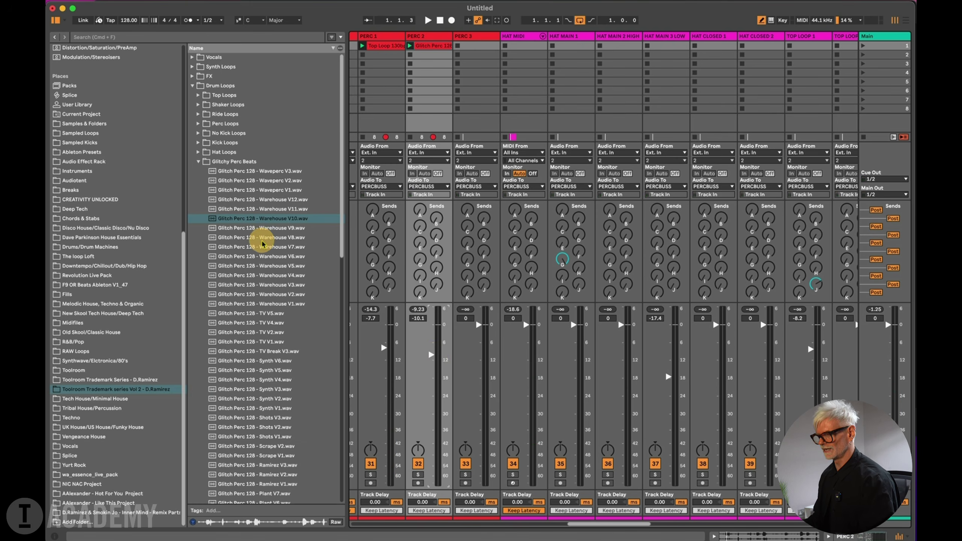
# Audition the Glitch Perc 128 Warehouse loops from V9 to V1.
pyautogui.click(263, 230)
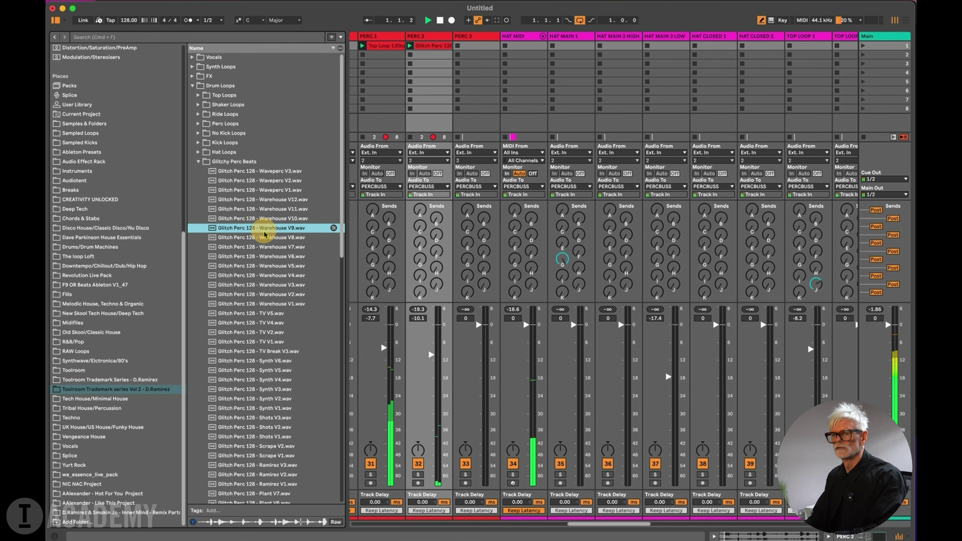
pyautogui.press('Down')
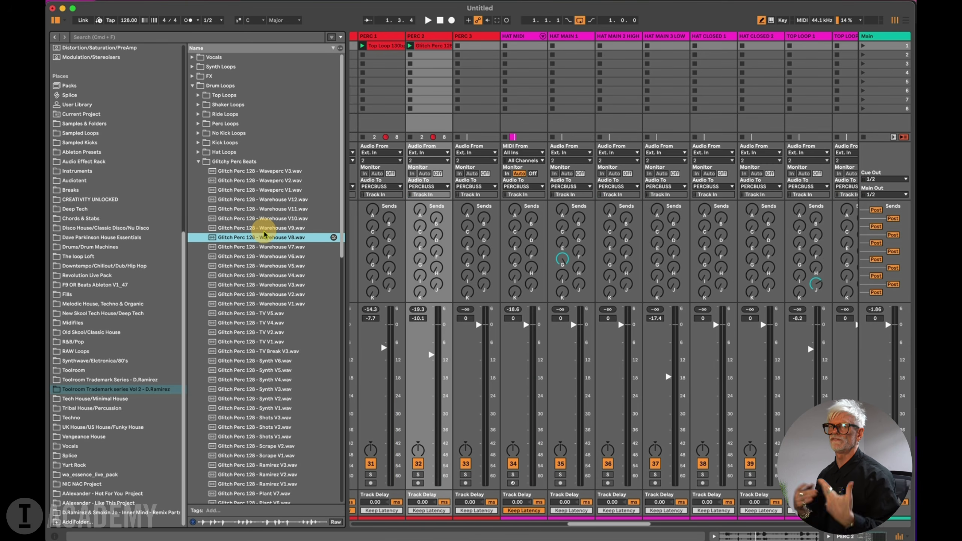
pyautogui.press('Down')
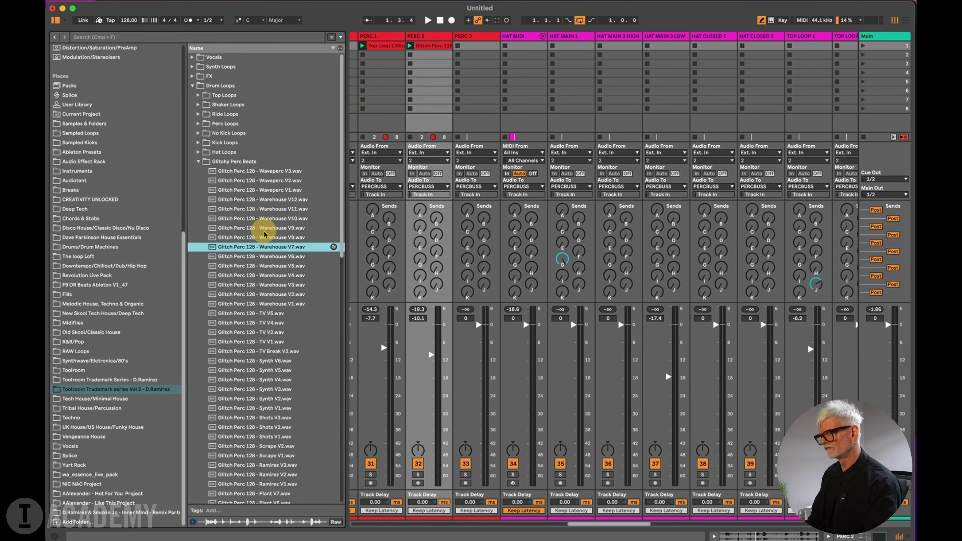
pyautogui.press('Down')
pyautogui.press('Down')
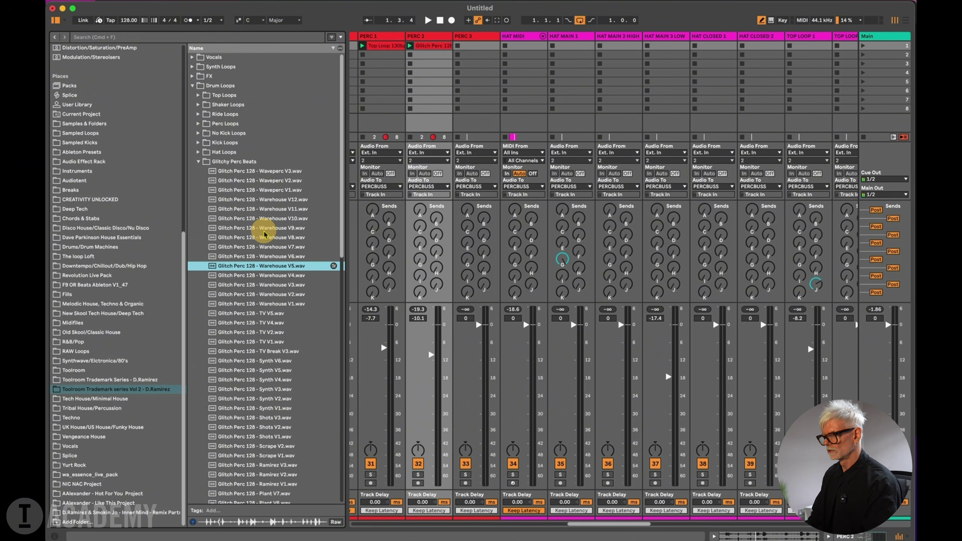
pyautogui.press('Down')
pyautogui.press('Down')
pyautogui.press('Down')
pyautogui.press('Down')
# Audition the Glitch Perc 128 TV loops from V5 through TV Break V3.
pyautogui.press('Down')
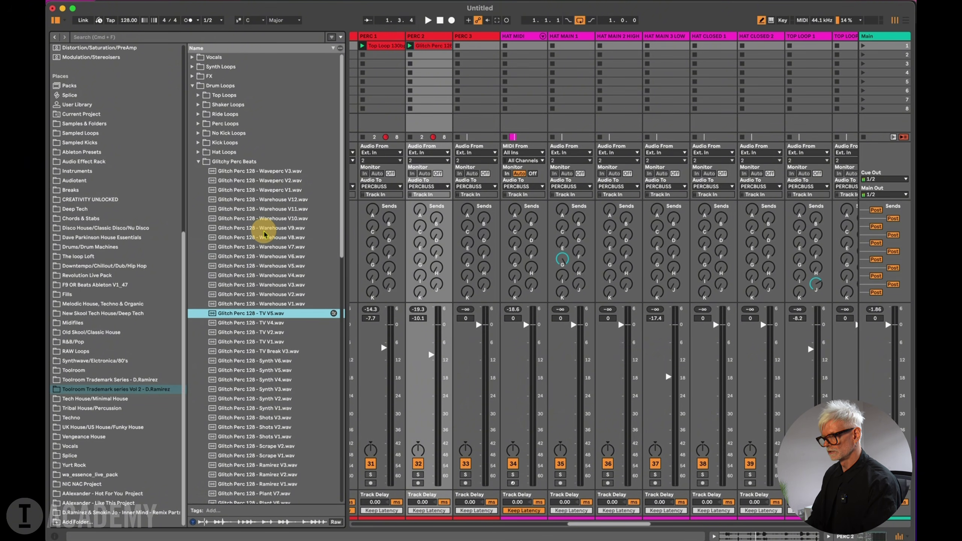
pyautogui.press('Down')
pyautogui.press('Down')
pyautogui.press('Down')
pyautogui.press('Down')
# Audition the Glitch Perc 128 Synth loops from V6 to V1.
pyautogui.press('Down')
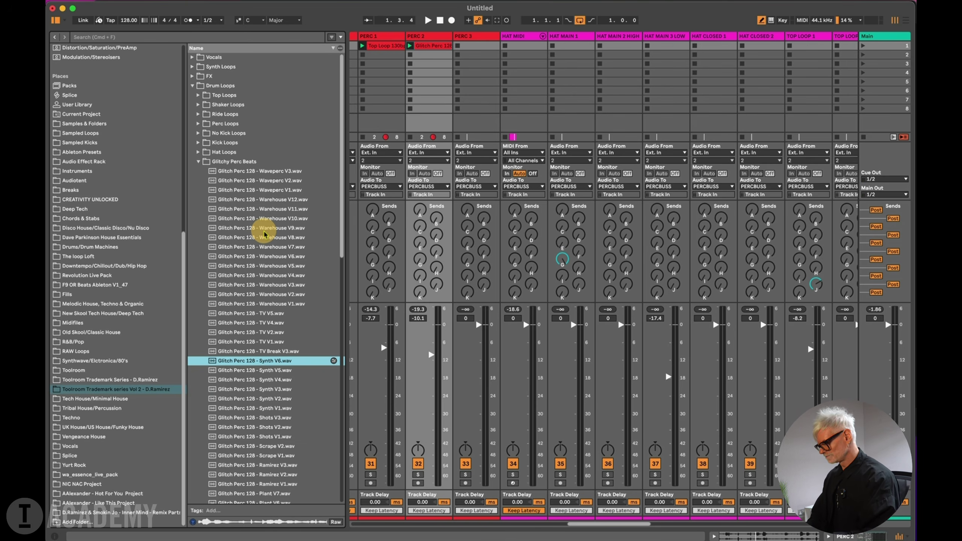
pyautogui.press('Down')
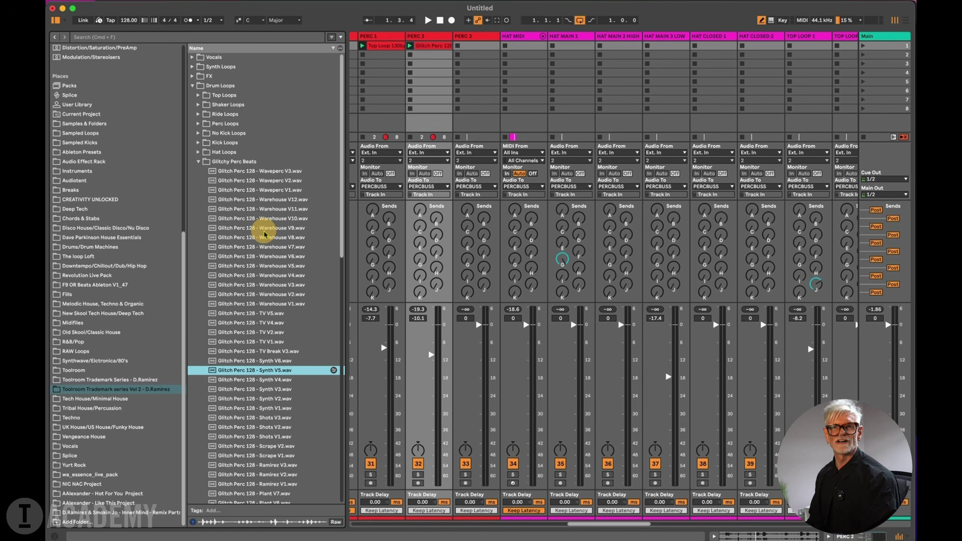
pyautogui.press('Down')
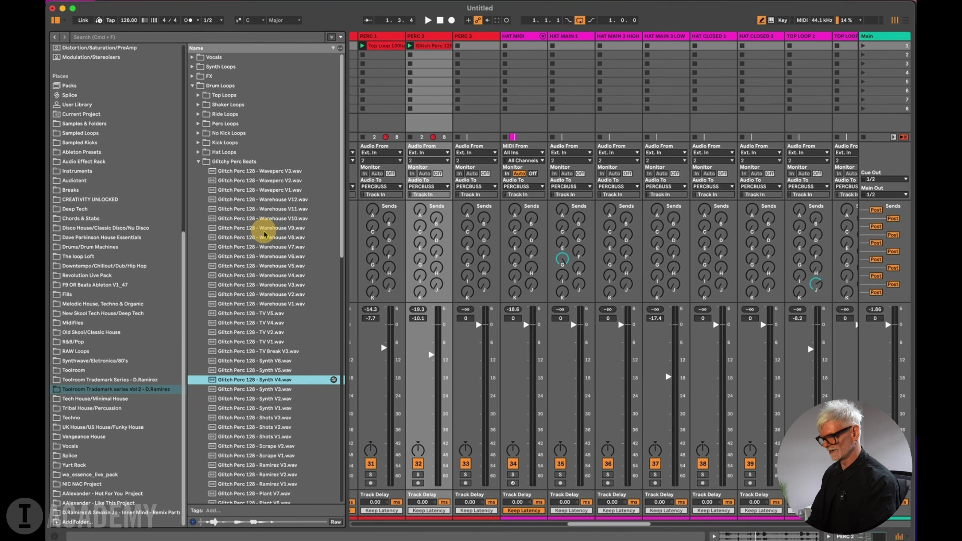
pyautogui.press('Down')
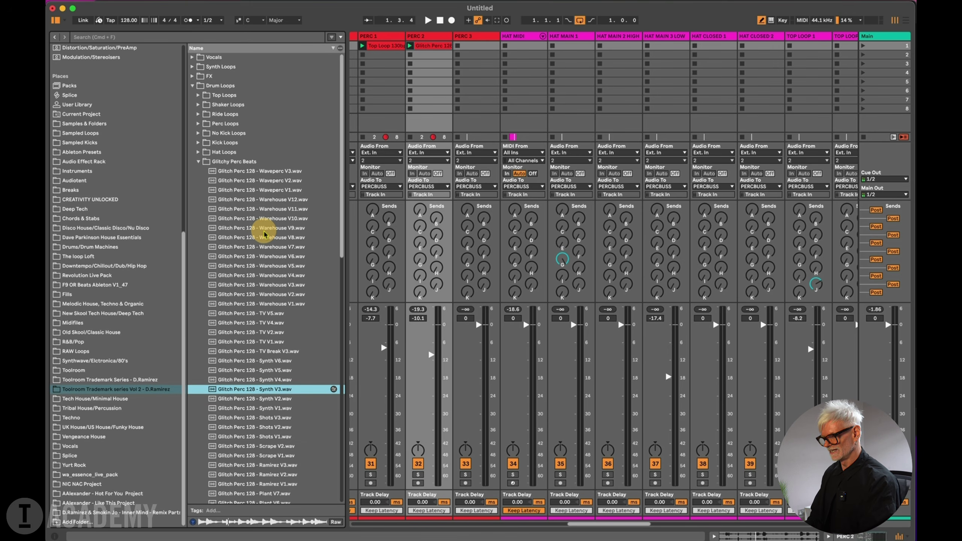
pyautogui.press('Down')
pyautogui.press('Down')
# Audition the Glitch Perc 128 loops Shots V3, Shots V2, Ramirez V3 and Ramirez V2.
pyautogui.press('Down')
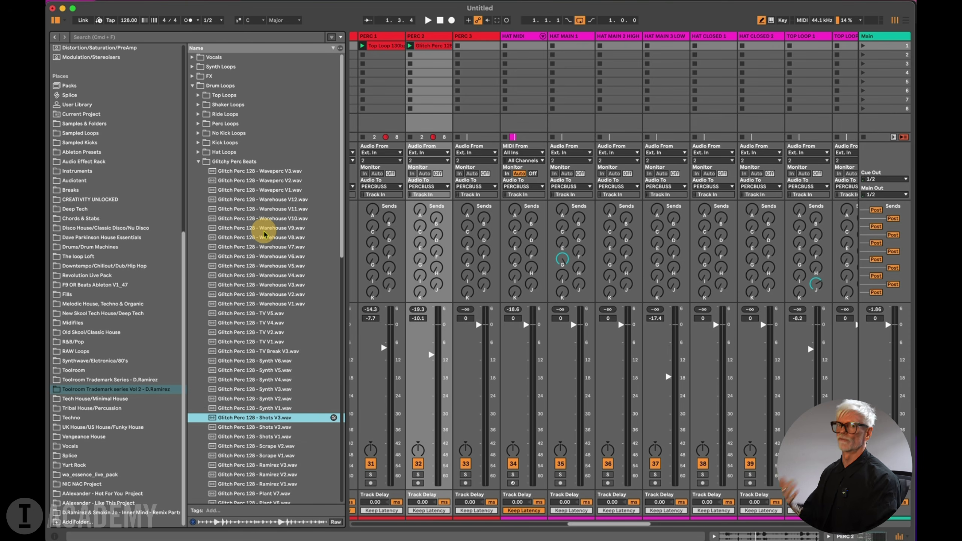
pyautogui.press('Down')
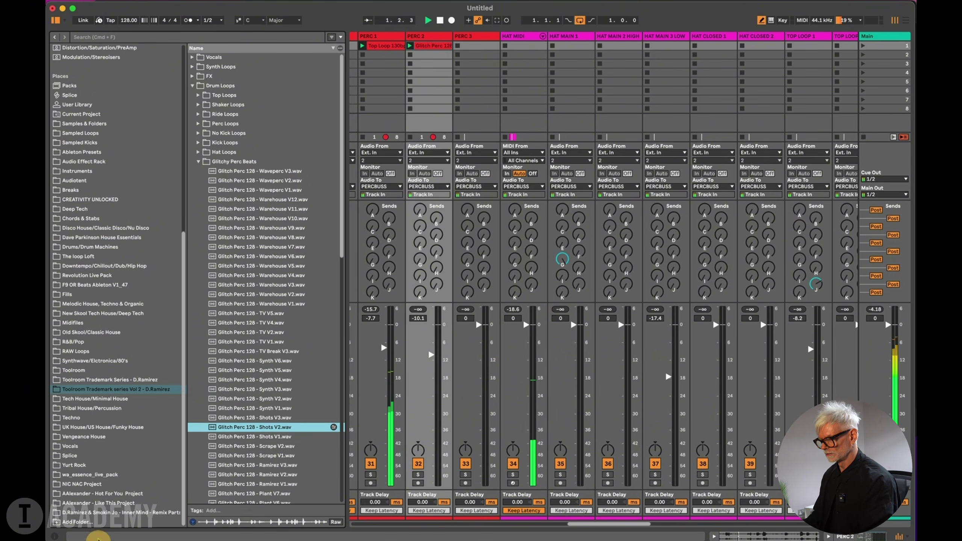
pyautogui.click(277, 465)
pyautogui.scroll(-1, 277, 465)
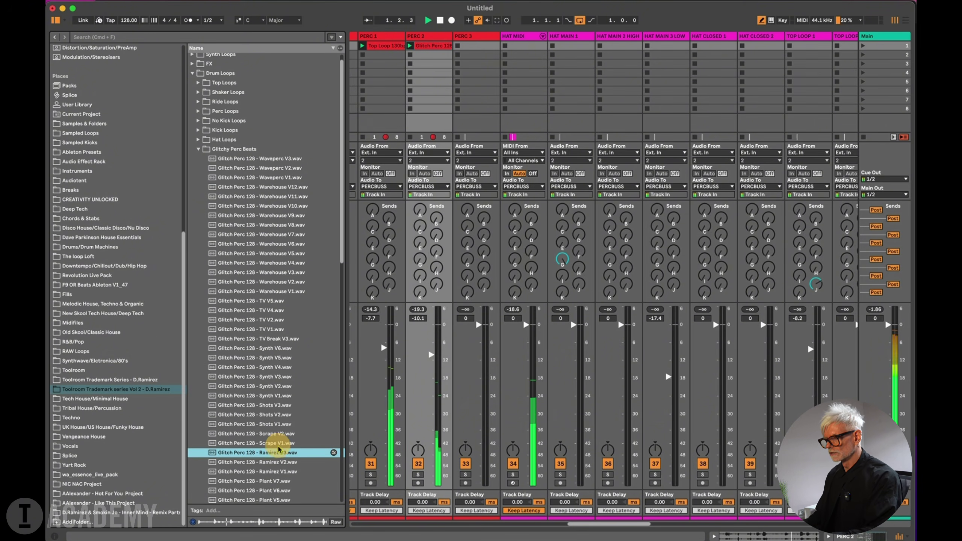
pyautogui.click(279, 462)
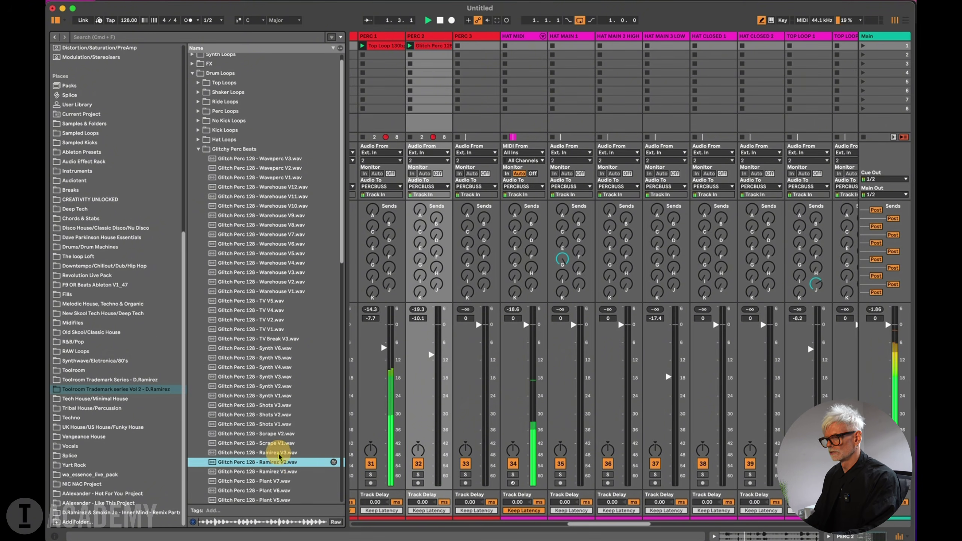
# Place Glitch Perc 128 - Ramirez V2.wav in the first slot of SHUFFLES 1, launch it and lower the track volume to -8.0 dB.
pyautogui.scroll(-1, 277, 466)
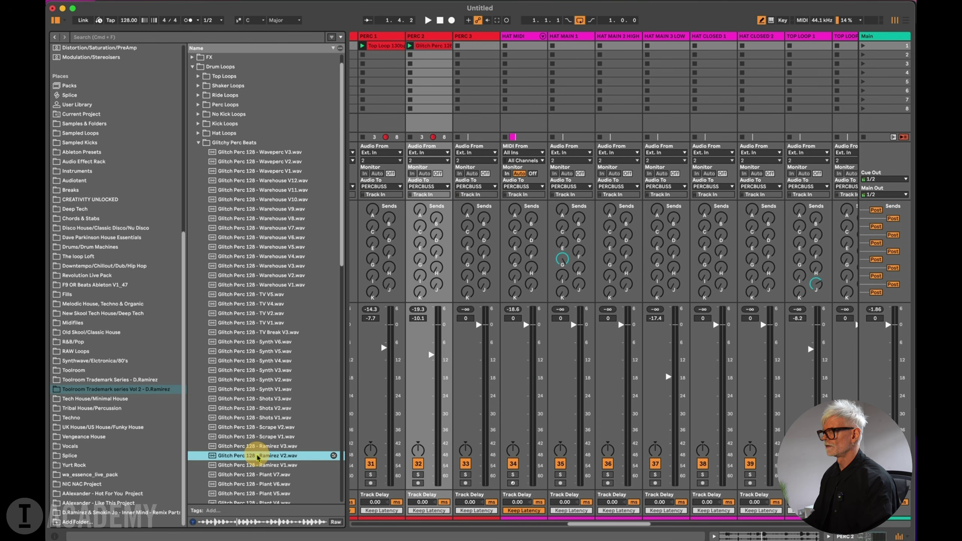
pyautogui.moveTo(250, 457); pyautogui.dragTo(733, 49)
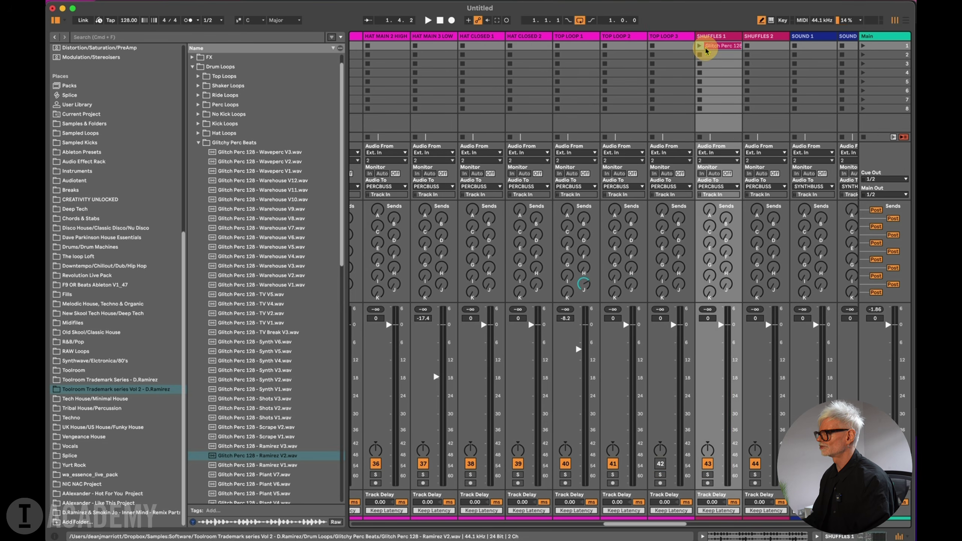
pyautogui.click(699, 46)
pyautogui.moveTo(720, 325); pyautogui.dragTo(721, 350)
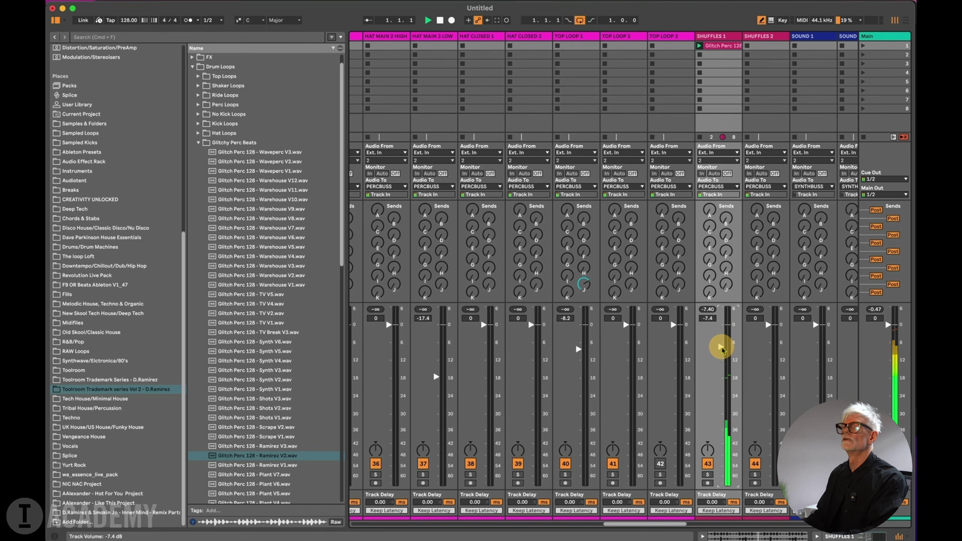
pyautogui.moveTo(721, 346); pyautogui.dragTo(722, 348)
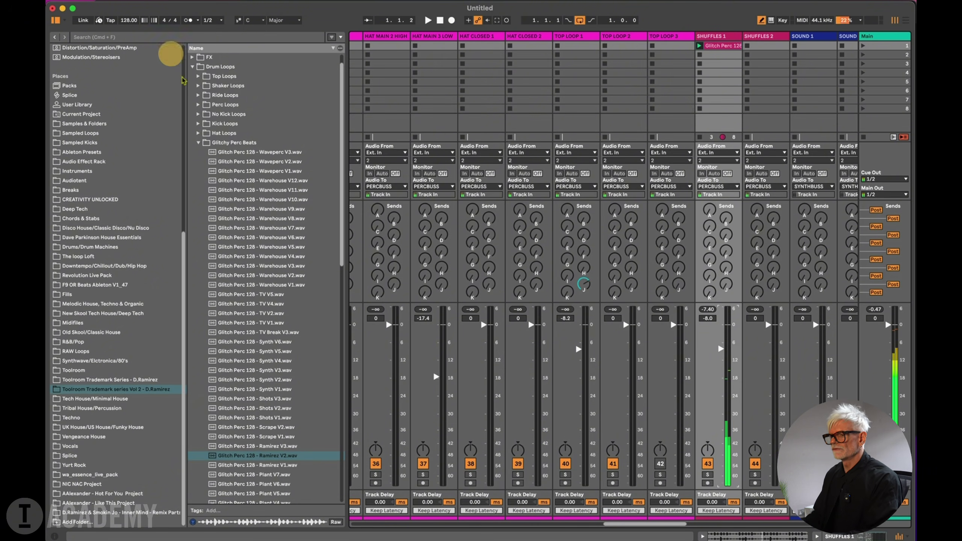
# Collapse the Glitchy Perc Beats folder and expand Clap & Snare Loops in the sample pack.
pyautogui.click(197, 142)
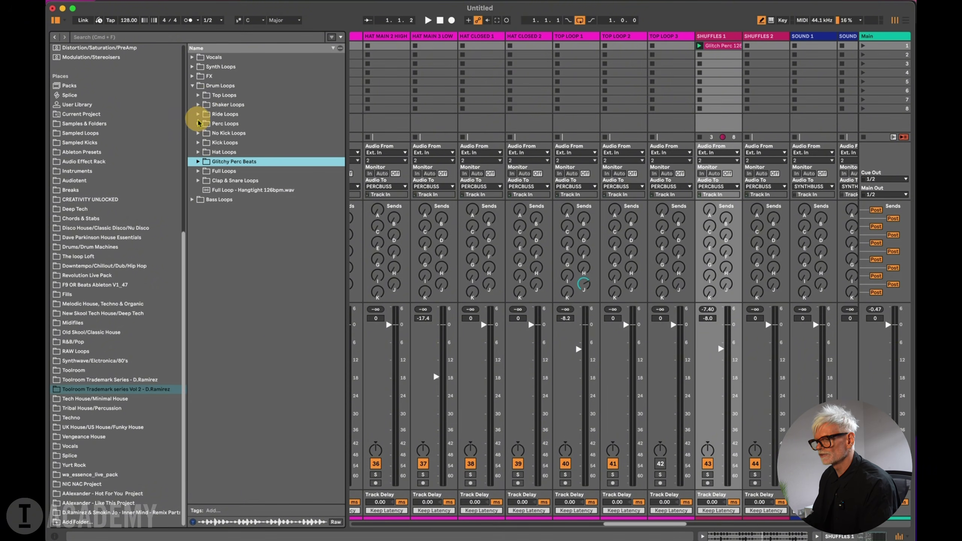
pyautogui.click(200, 171)
pyautogui.keyDown('shift'); pyautogui.click(200, 181); pyautogui.keyUp('shift')
pyautogui.click(198, 181)
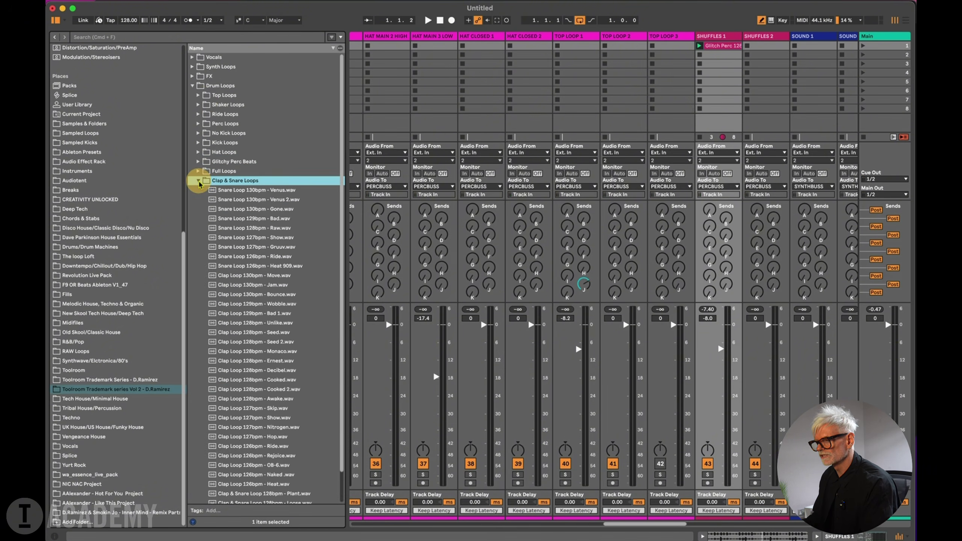
# Audition the clap and snare loops from Clap & Snare 128bpm - Time.wav up to Clap Loop 126bpm - OB-6.wav.
pyautogui.scroll(-3, 227, 235)
pyautogui.click(257, 480)
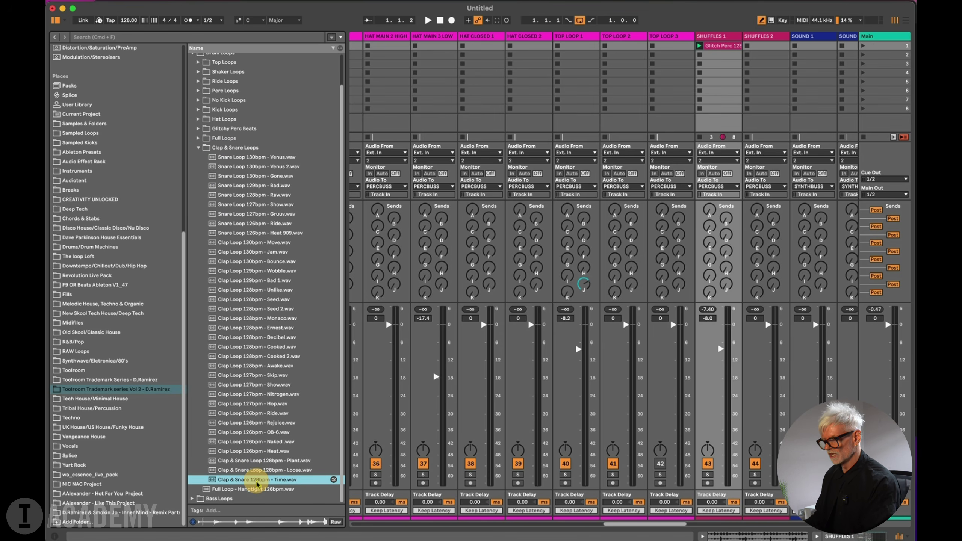
pyautogui.press('Up')
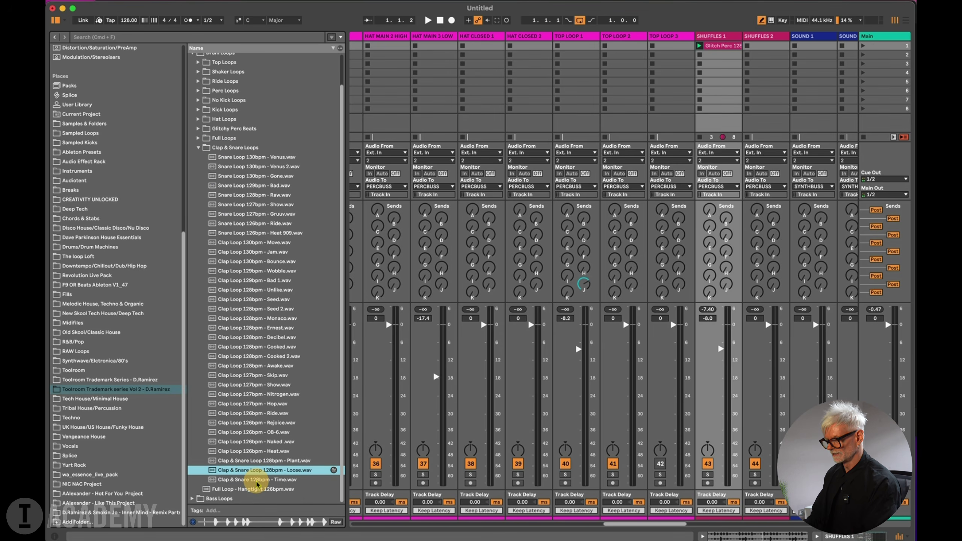
pyautogui.press('Up')
pyautogui.press('Up')
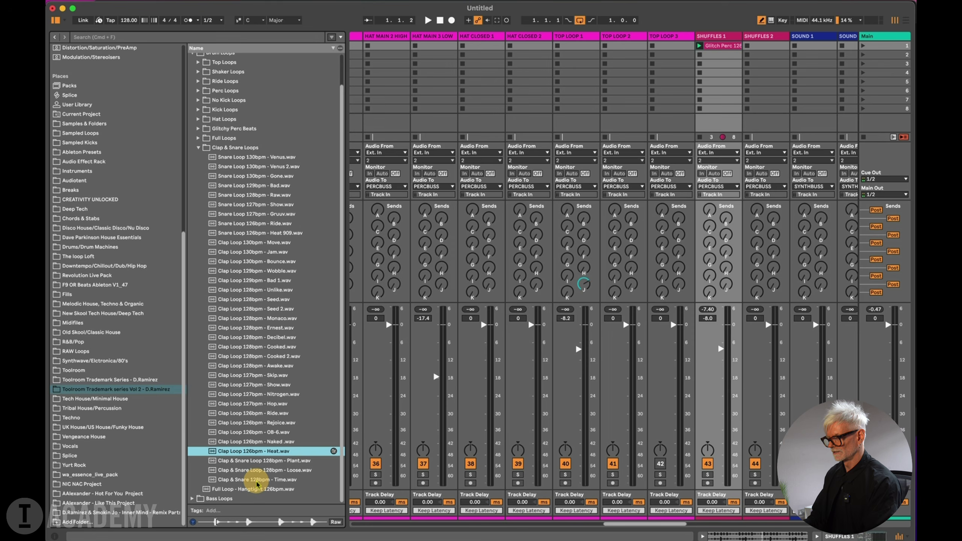
pyautogui.press('Up')
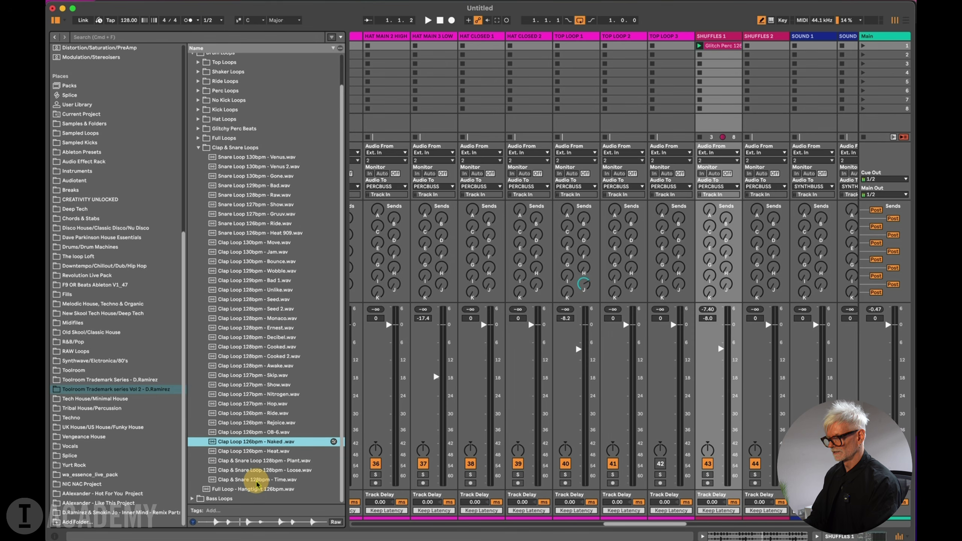
pyautogui.press('Up')
# Start playback and audition the clap loops against the beat, from Clap Loop 126bpm - Rejoice.wav up to Clap Loop 128bpm - Cooked.wav.
pyautogui.press('space')
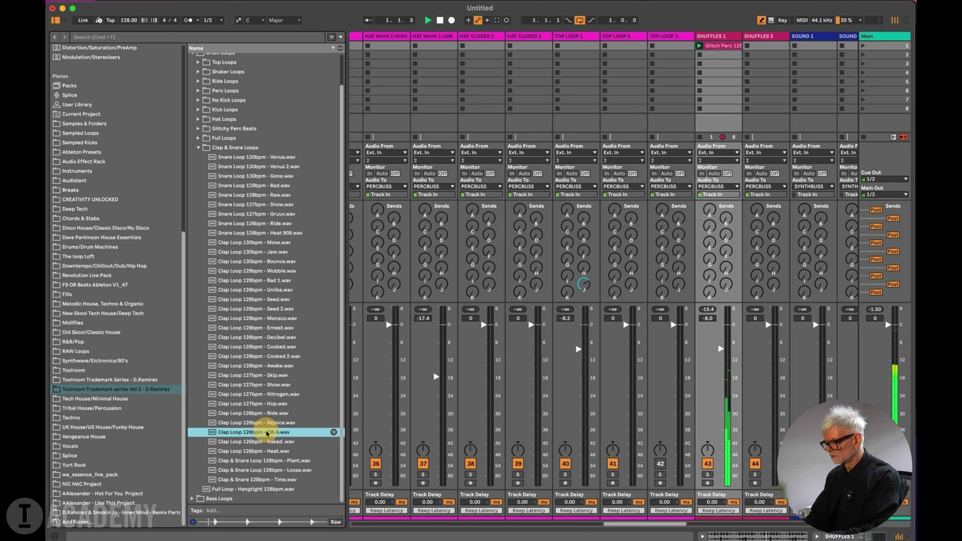
pyautogui.press('Up')
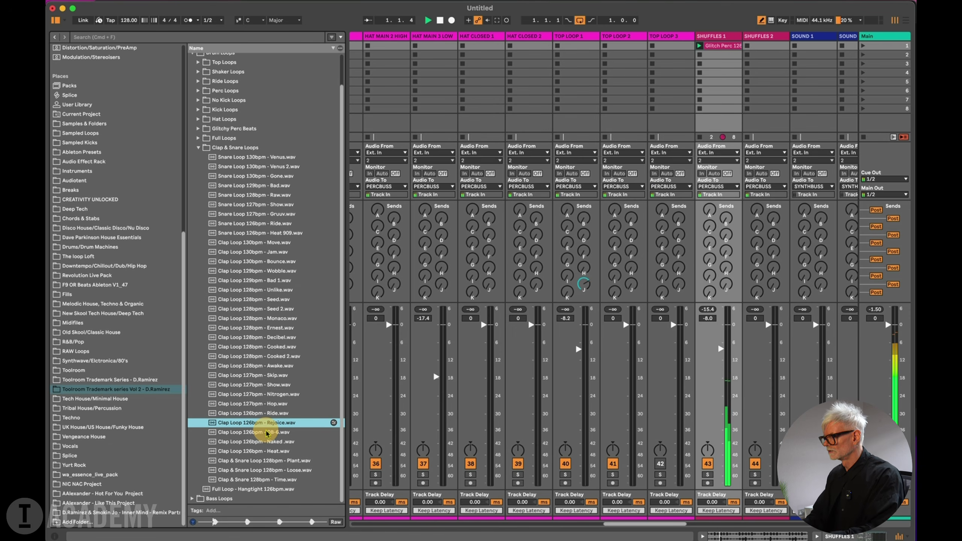
pyautogui.press('Up')
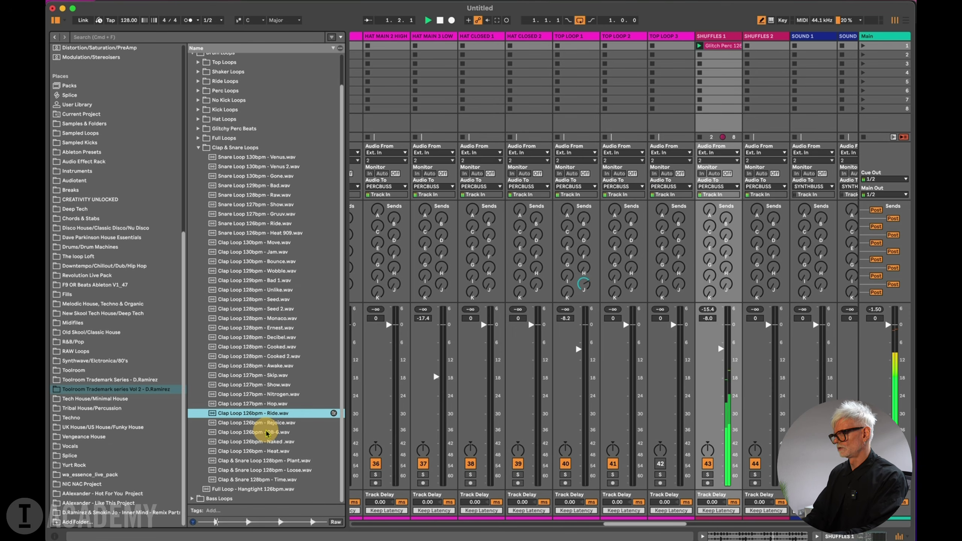
pyautogui.press('Up')
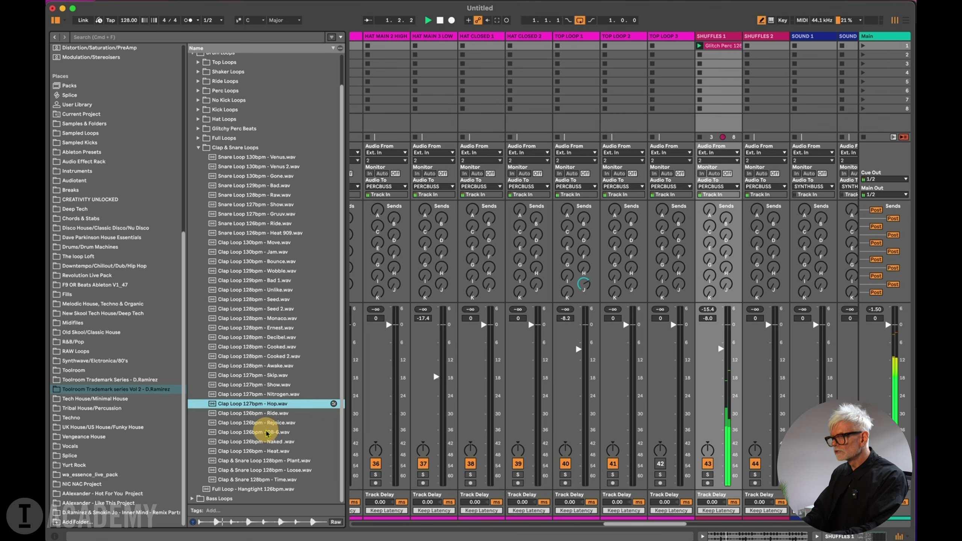
pyautogui.press('Up')
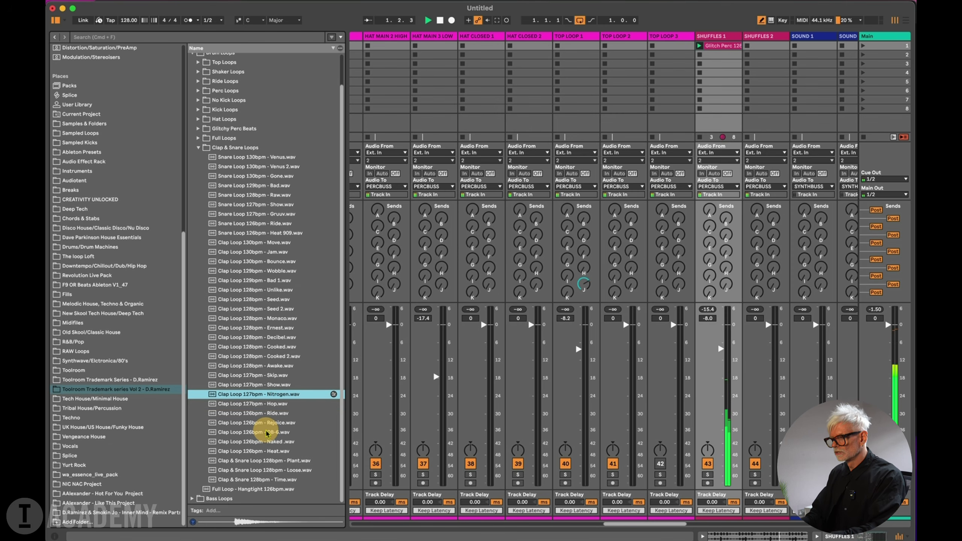
pyautogui.press('Up')
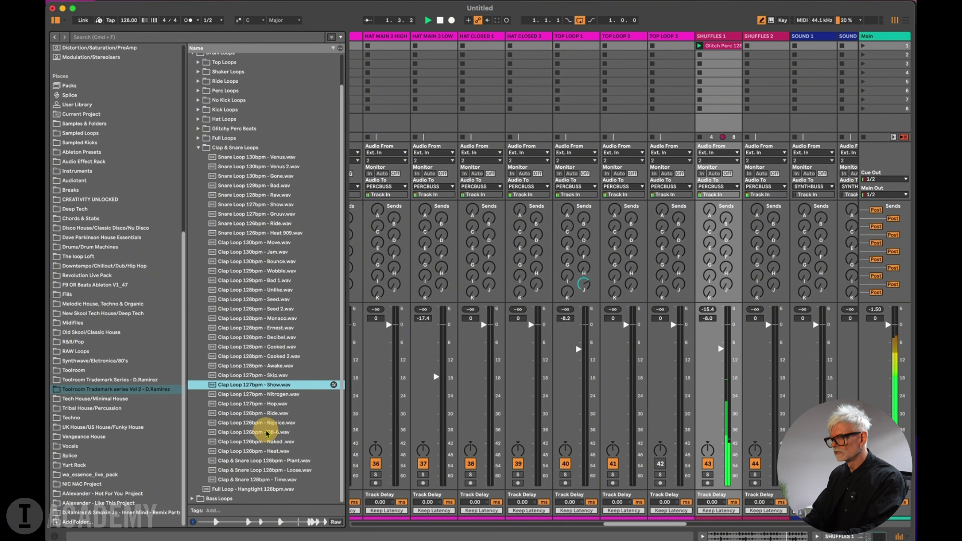
pyautogui.press('Up')
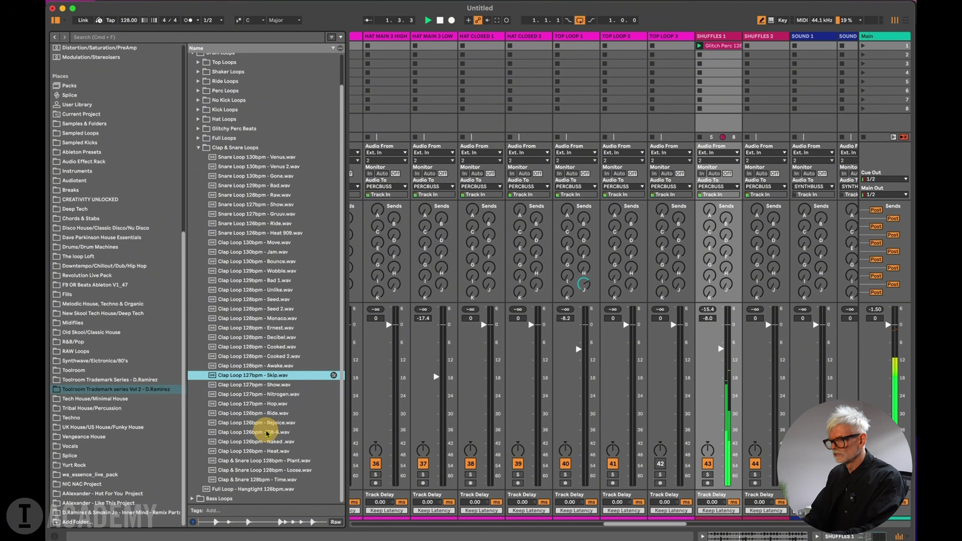
pyautogui.press('Up')
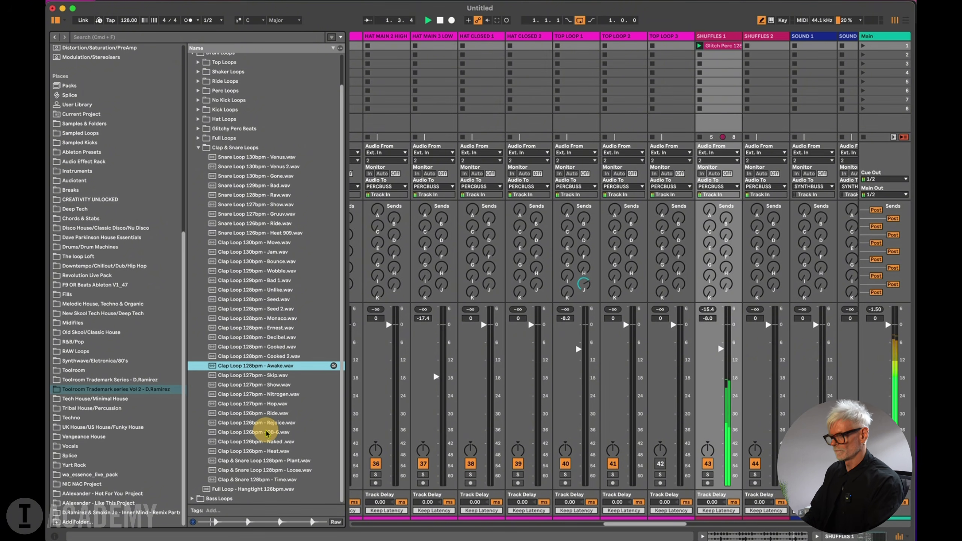
pyautogui.press('Up')
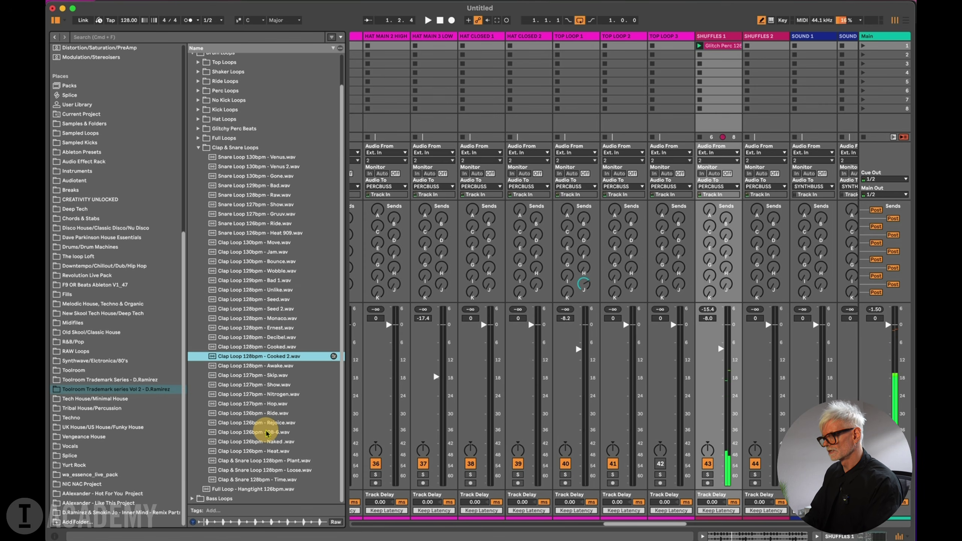
pyautogui.press('Up')
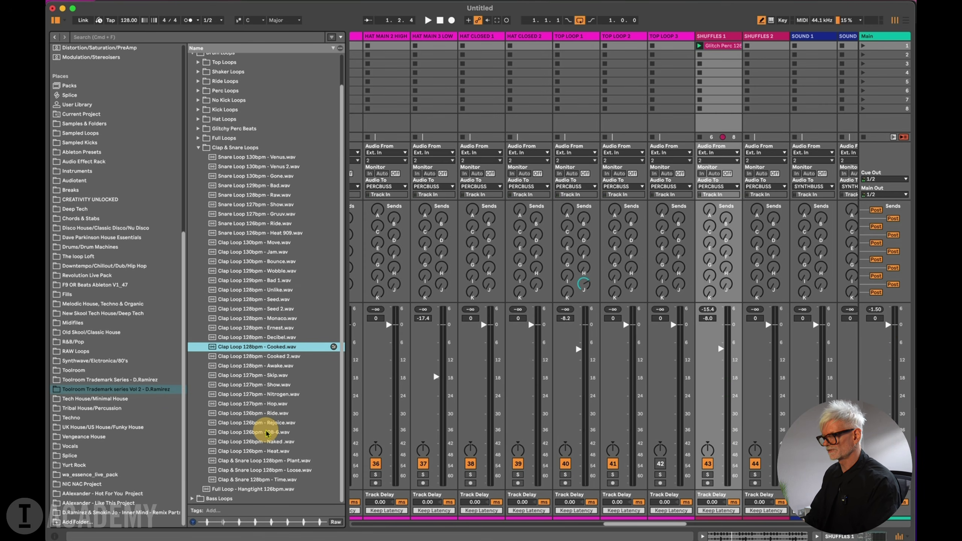
# Place Clap Loop 128bpm - Cooked.wav in the first slot of the CLAP SHORT STEREO R track and launch it.
pyautogui.hscroll(-10, 675, 201)
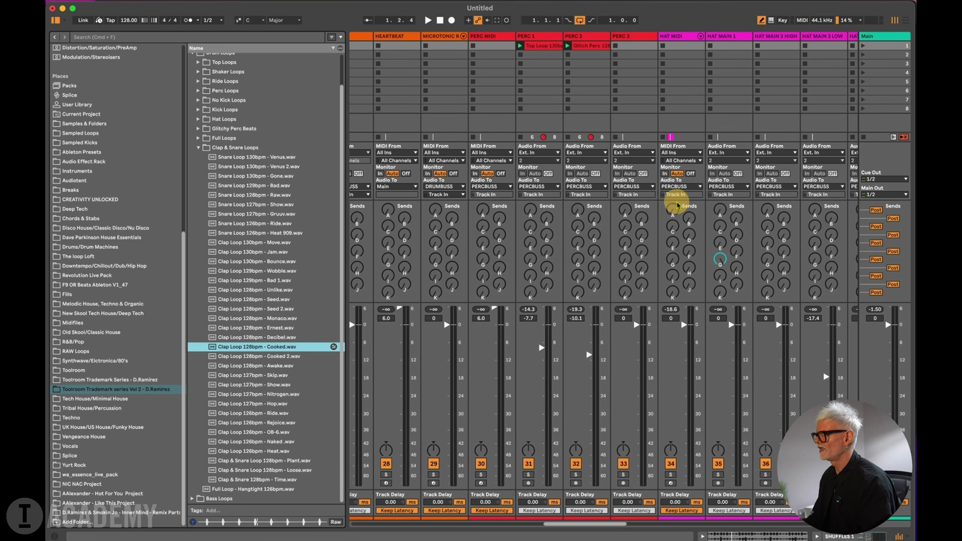
pyautogui.hscroll(-10, 563, 250)
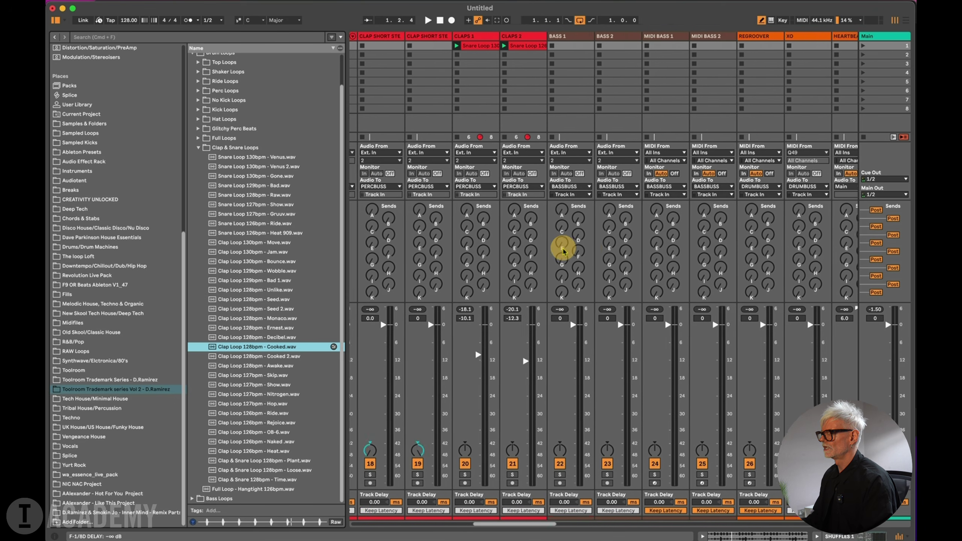
pyautogui.hscroll(-5, 564, 250)
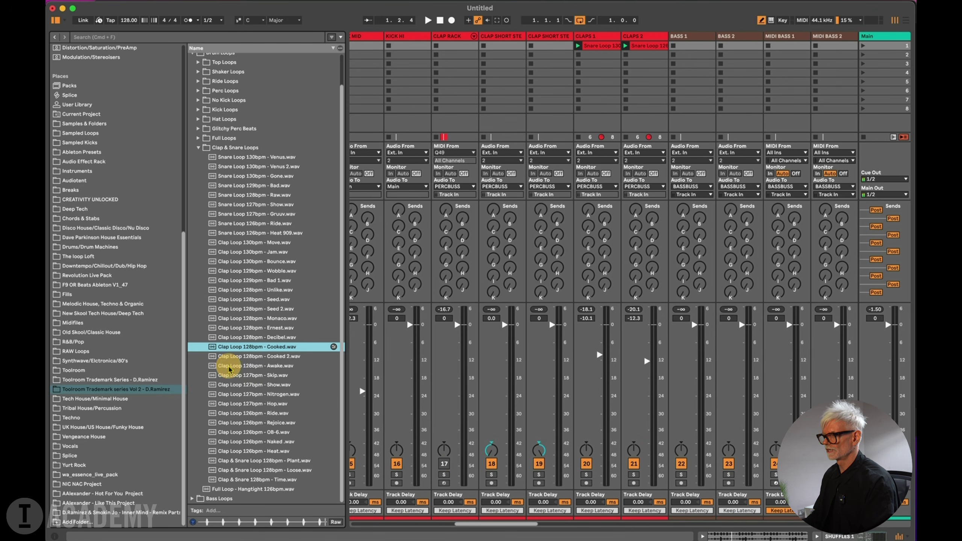
pyautogui.moveTo(247, 350); pyautogui.dragTo(550, 47)
pyautogui.click(531, 45)
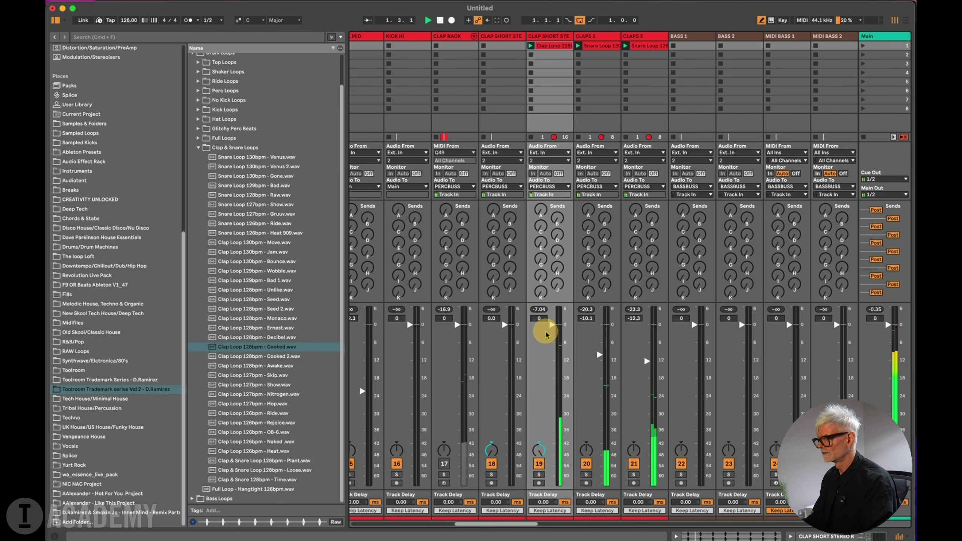
# Bring the CLAP SHORT STEREO R track's pan back towards centre and lower its volume to -7.4 dB.
pyautogui.moveTo(539, 443); pyautogui.dragTo(538, 448)
pyautogui.moveTo(543, 318); pyautogui.dragTo(552, 328)
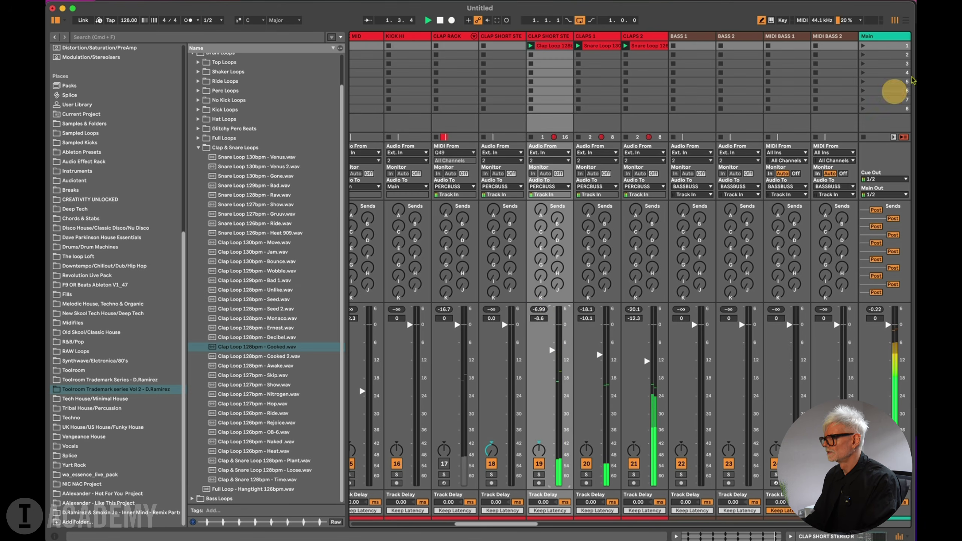
pyautogui.moveTo(569, 352); pyautogui.dragTo(552, 344)
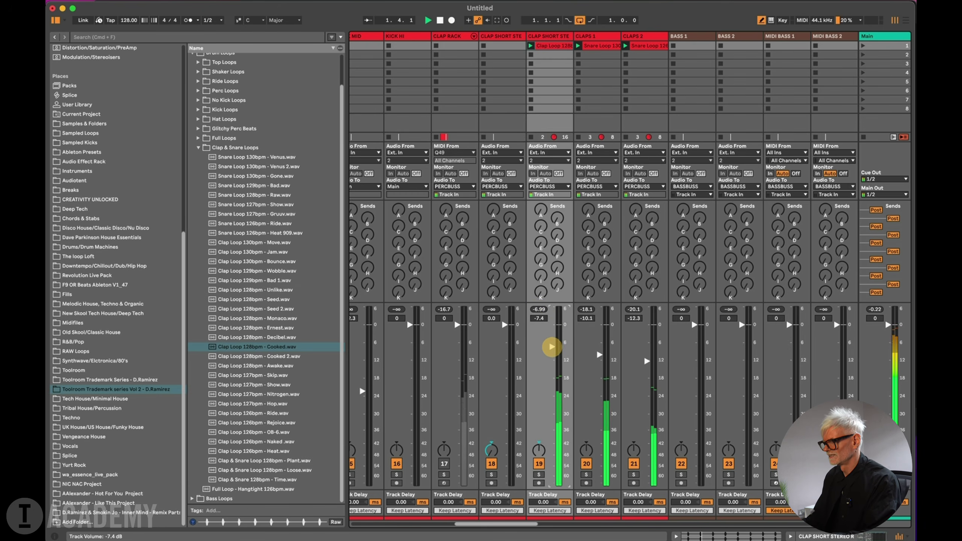
# Switch from the Clap & Snare Loops folder to Perc Loops and audition the loops Rock, Heat, Rejoice, Ride Stripped and Ride.
pyautogui.click(198, 147)
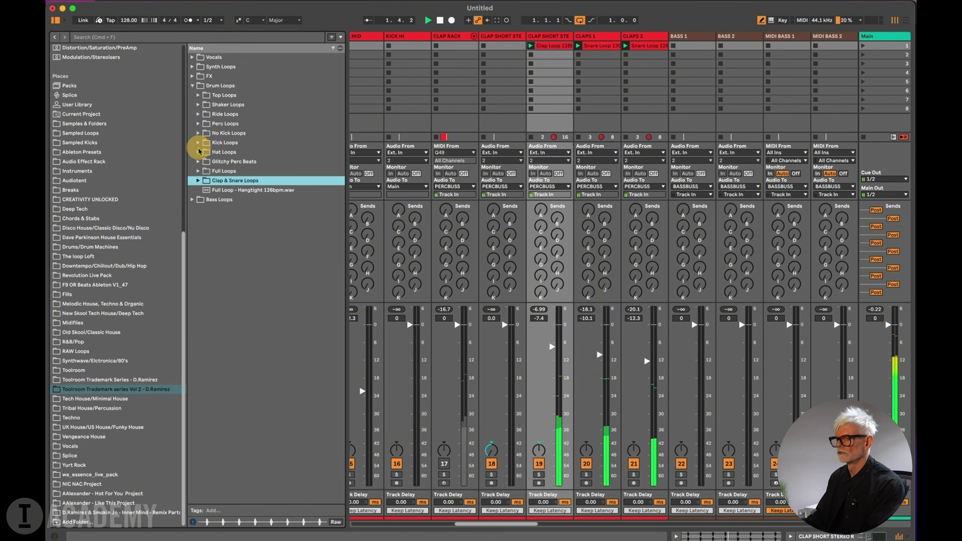
pyautogui.click(198, 123)
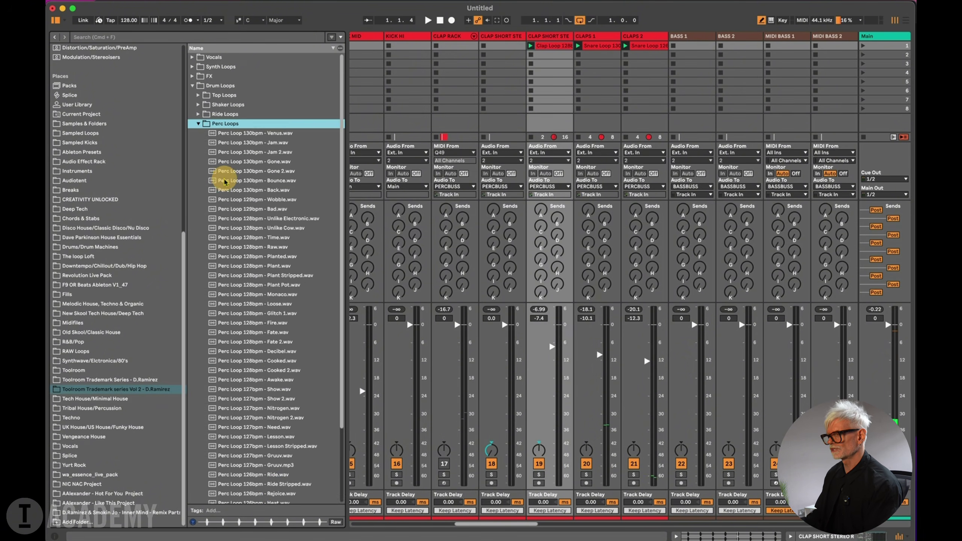
pyautogui.scroll(-10, 270, 393)
pyautogui.click(267, 423)
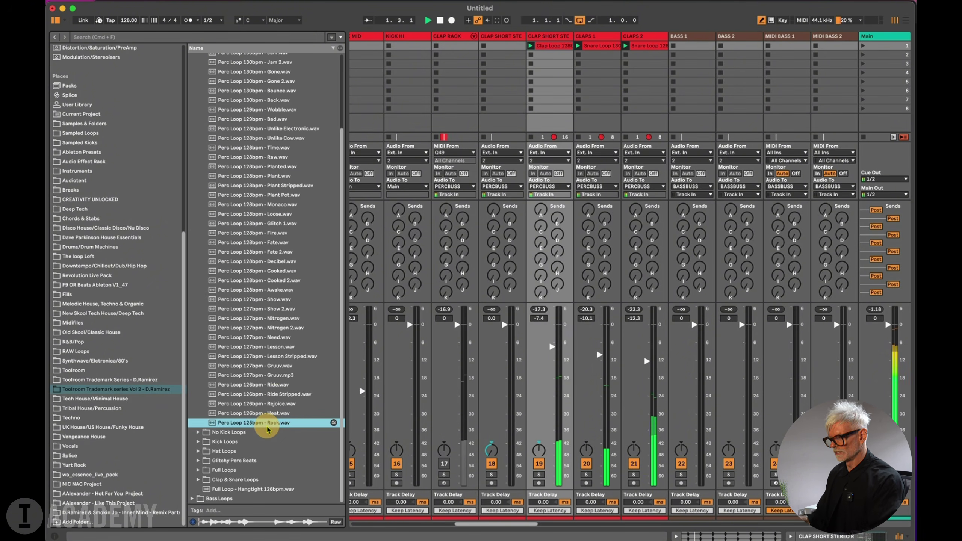
pyautogui.press('Up')
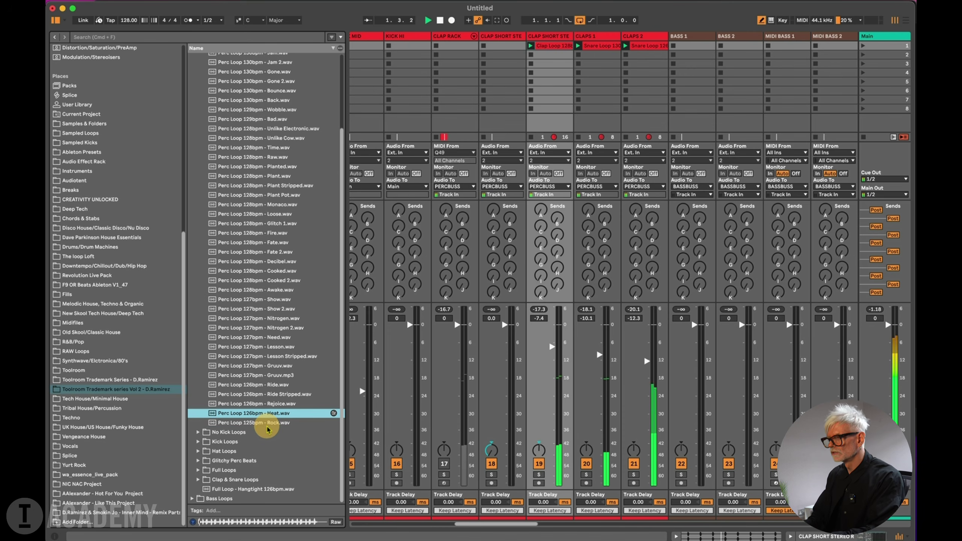
pyautogui.press('Up')
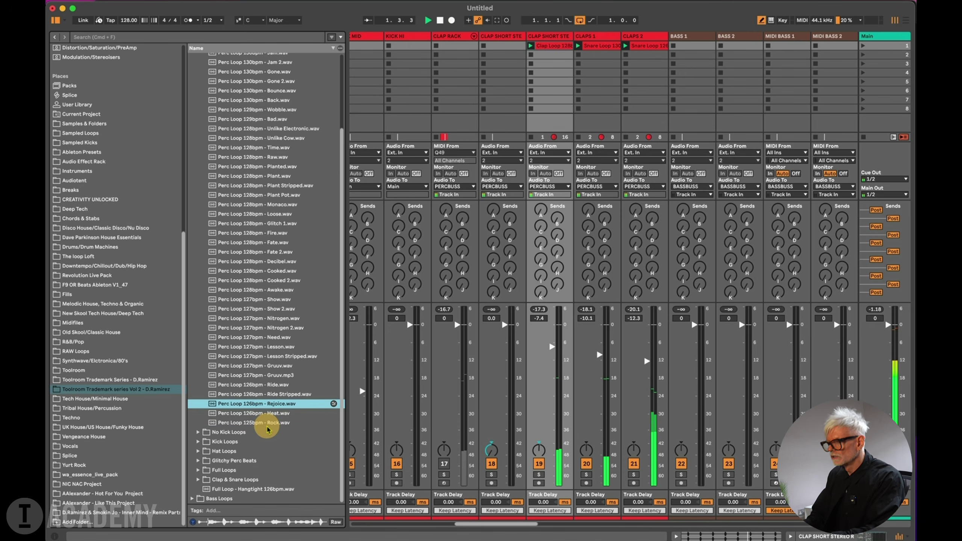
pyautogui.press('Up')
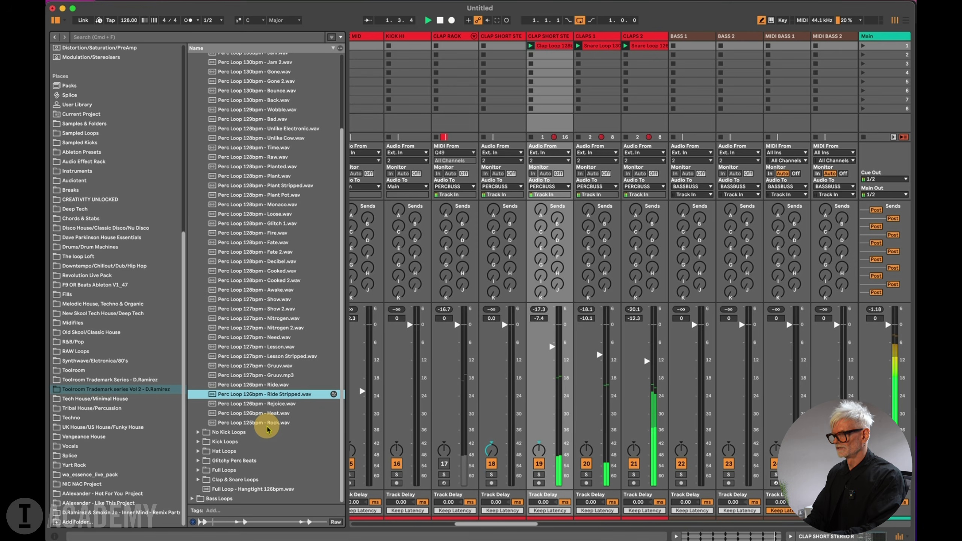
pyautogui.press('Up')
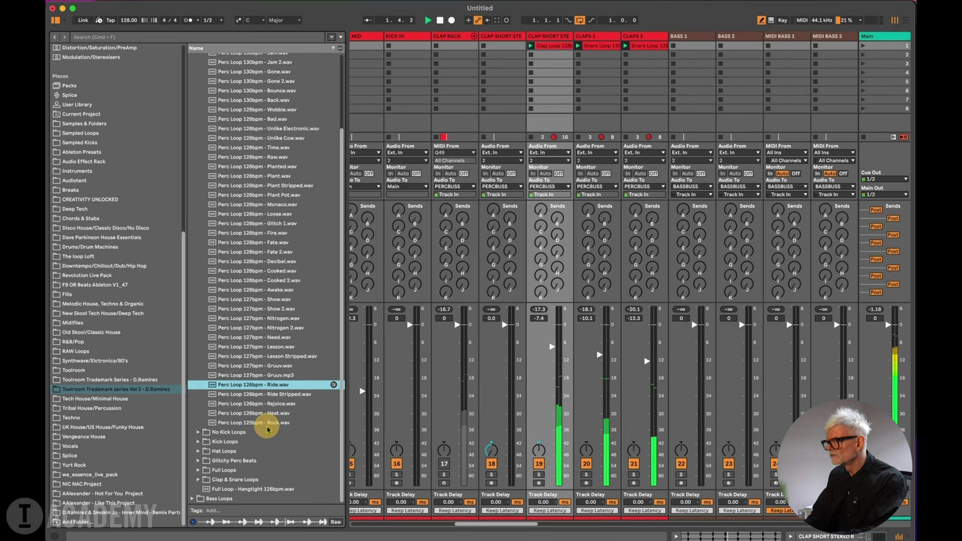
# Place Perc Loop 126bpm - Ride.wav in the first slot of PERC 3, launch it and lower the track volume to -14.8 dB.
pyautogui.hscroll(10, 602, 247)
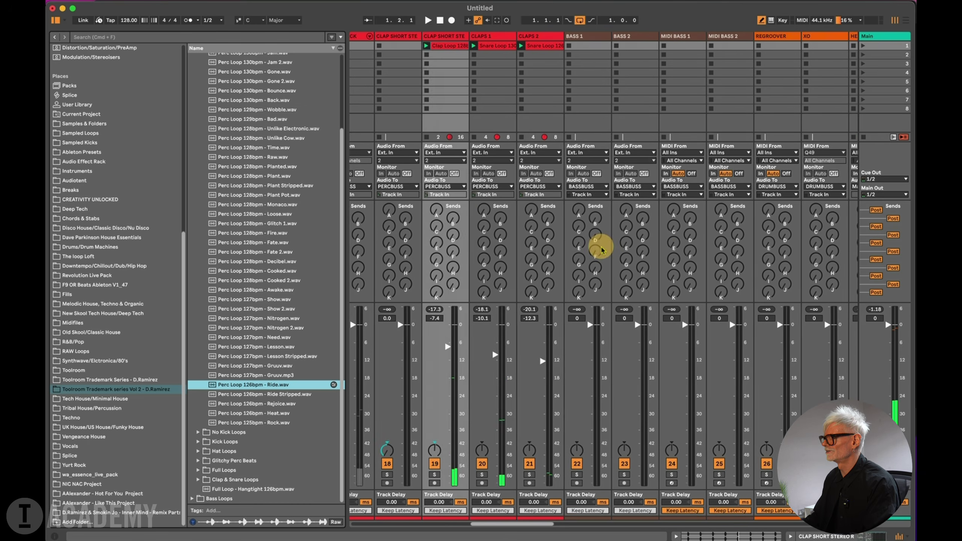
pyautogui.hscroll(5, 603, 252)
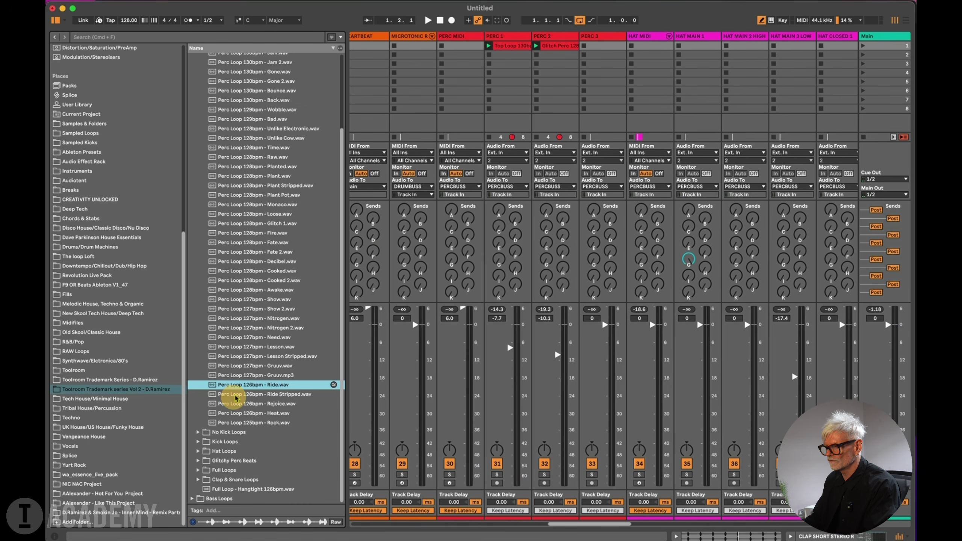
pyautogui.moveTo(237, 386); pyautogui.dragTo(585, 50)
pyautogui.click(584, 45)
pyautogui.moveTo(588, 493); pyautogui.dragTo(604, 328)
pyautogui.scroll(-5, 605, 328)
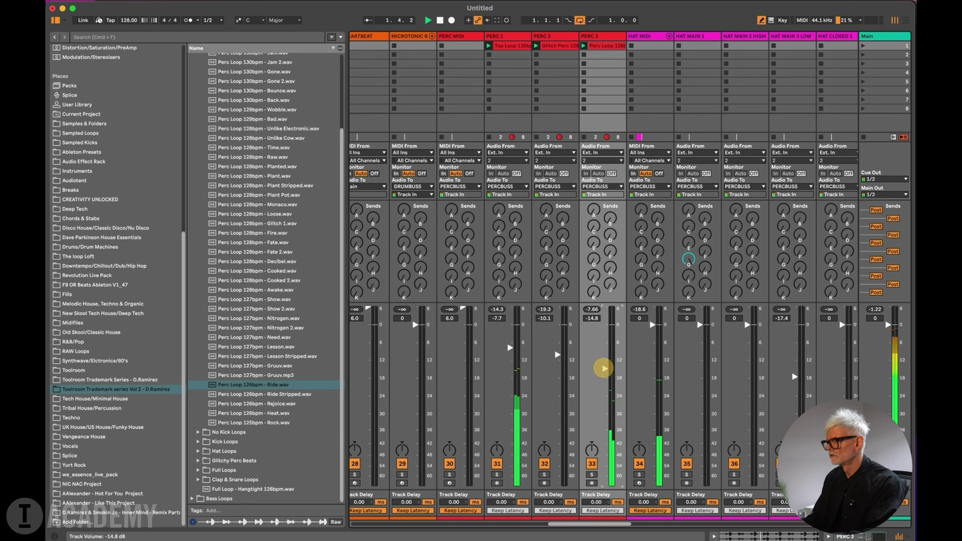
pyautogui.moveTo(604, 369); pyautogui.dragTo(604, 373)
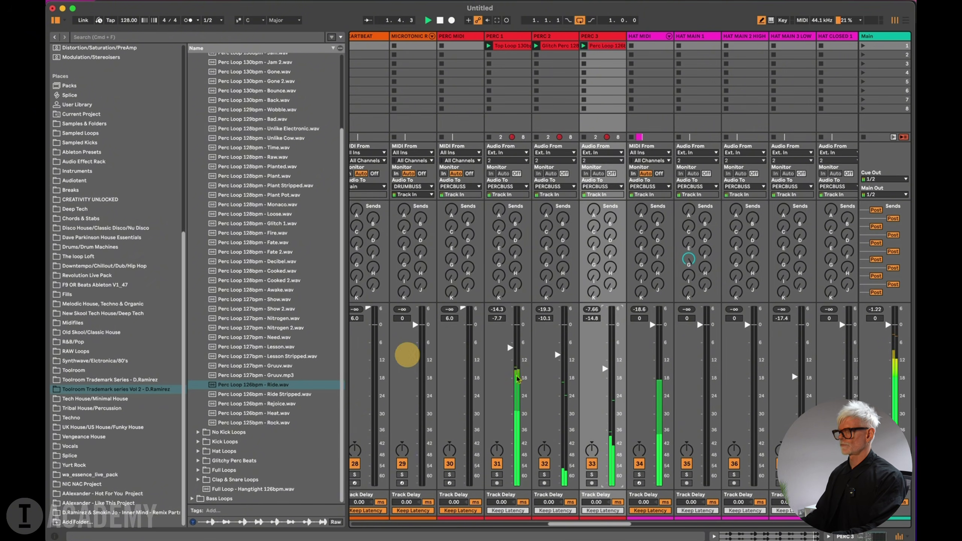
# Select the KICK RACK track.
pyautogui.hscroll(-2, 652, 398)
pyautogui.hscroll(-15, 653, 398)
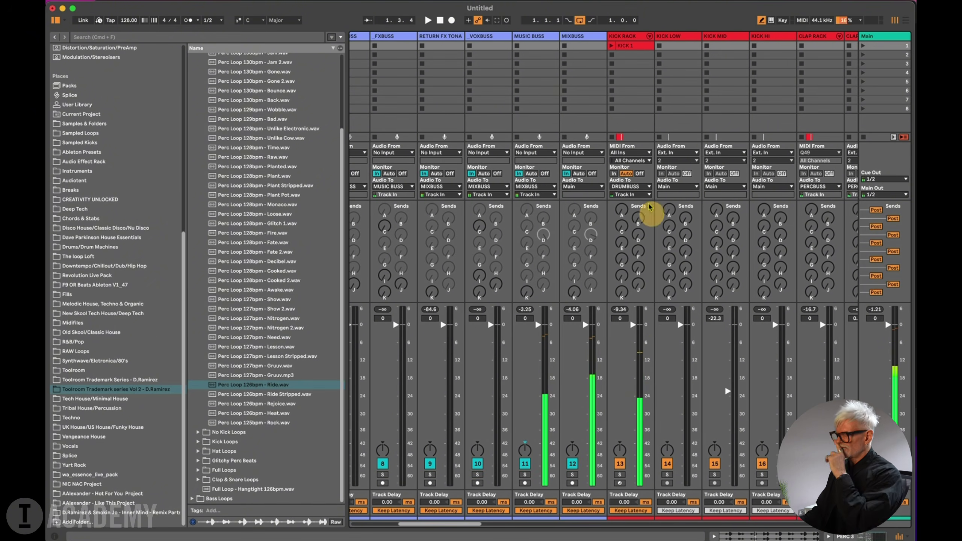
pyautogui.click(629, 36)
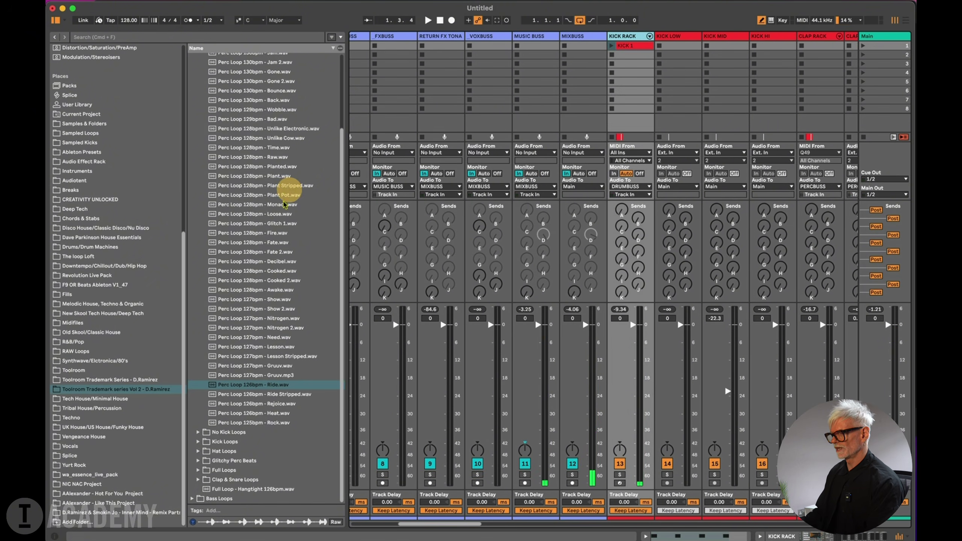
# Collapse the Perc Loops folder, expand Kick Loops and audition Kick Loop 130bpm - Venus.wav.
pyautogui.scroll(3, 265, 171)
pyautogui.click(198, 124)
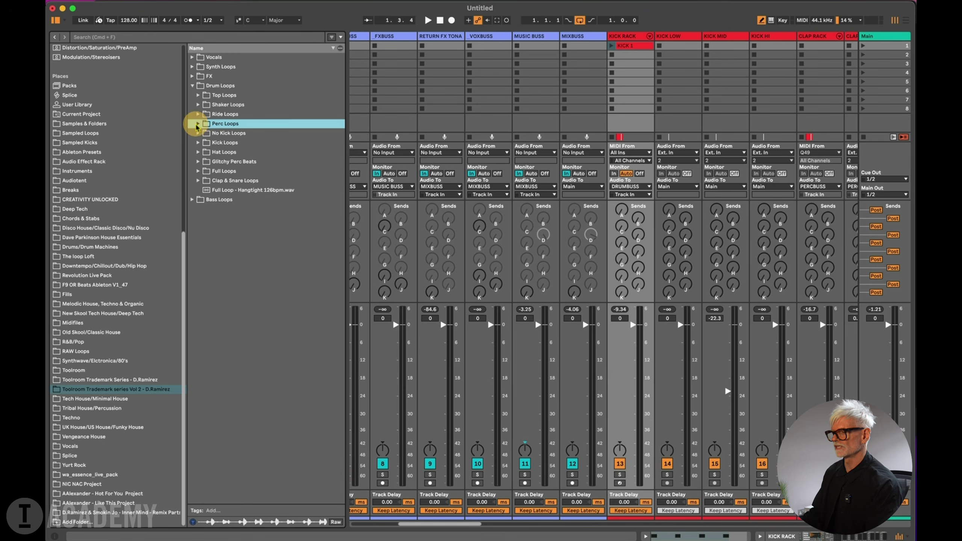
pyautogui.click(197, 142)
pyautogui.click(238, 153)
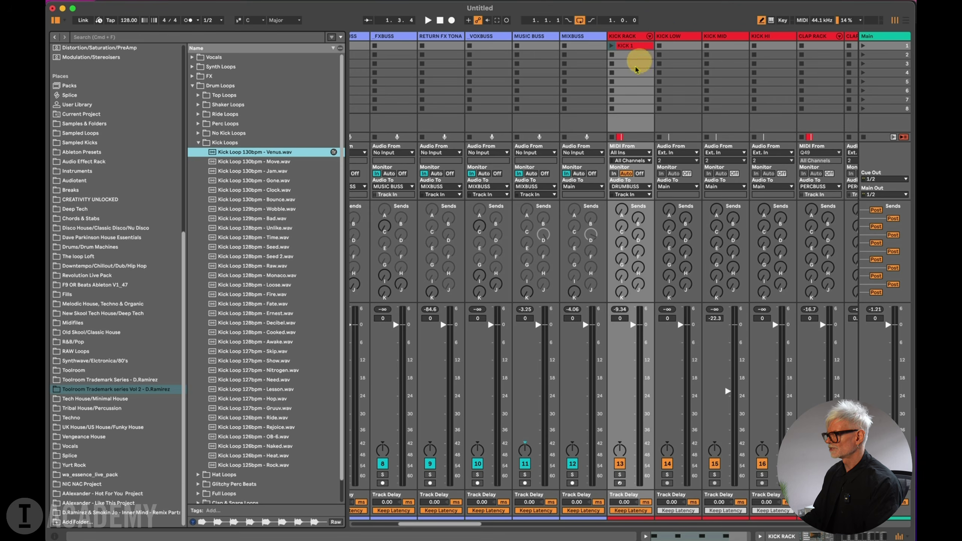
# Mute the KICK RACK track and audition the 130 bpm kick loops Move, Jam, Gone and Clock.
pyautogui.click(620, 464)
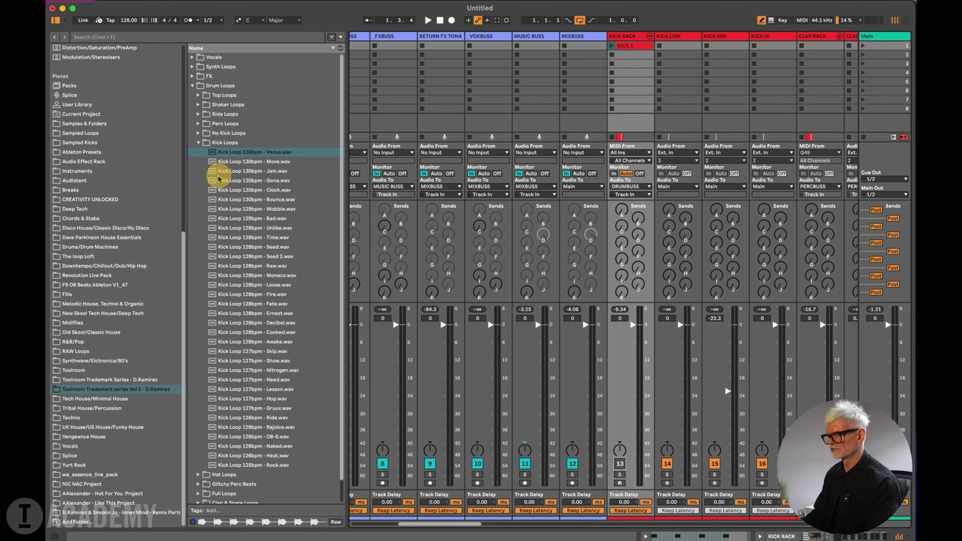
pyautogui.click(267, 166)
pyautogui.press('space')
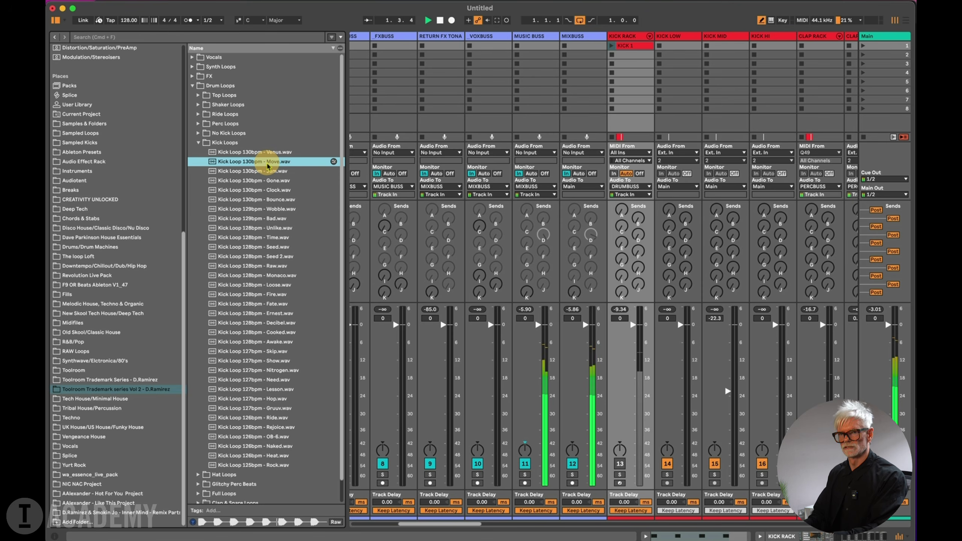
pyautogui.press('Down')
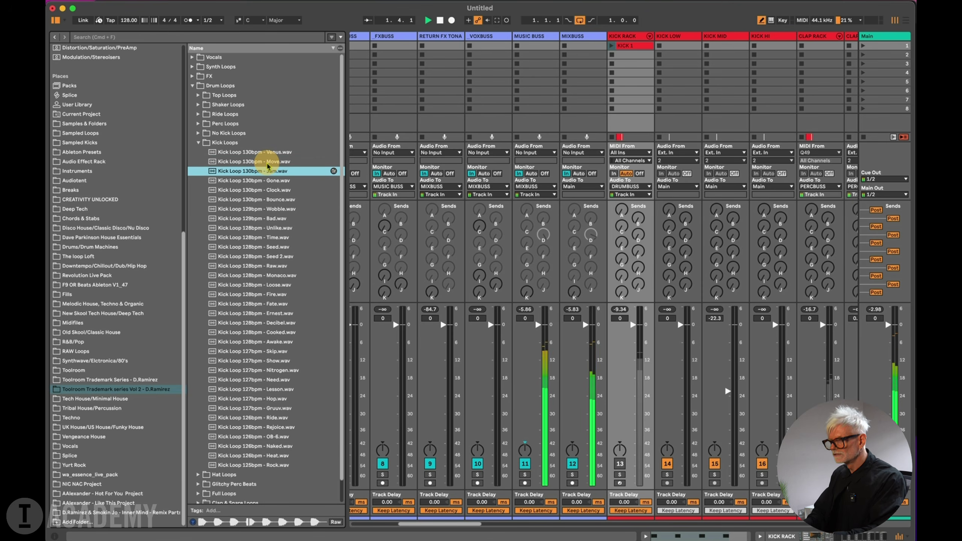
pyautogui.press('Down')
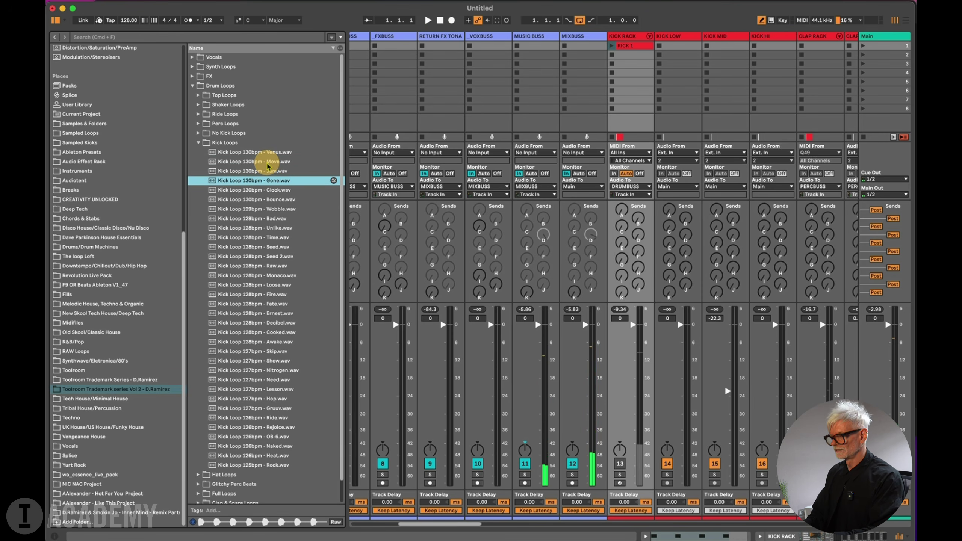
pyautogui.click(268, 171)
pyautogui.click(270, 182)
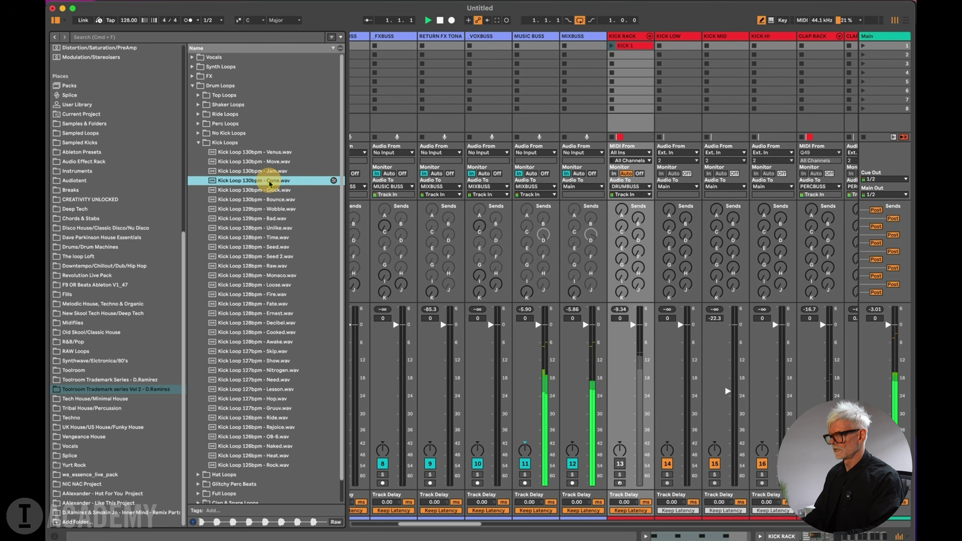
pyautogui.press('Down')
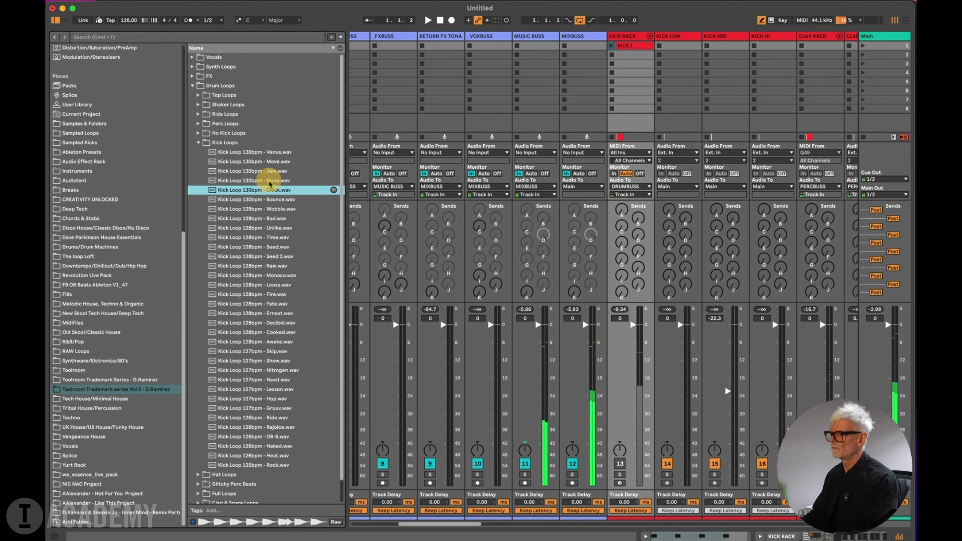
# Place Kick Loop 130bpm - Clock.wav in the first slot of KICK LOW and Kick Loop 130bpm - Bounce.wav in the second.
pyautogui.moveTo(247, 189); pyautogui.dragTo(686, 52)
pyautogui.press('Return')
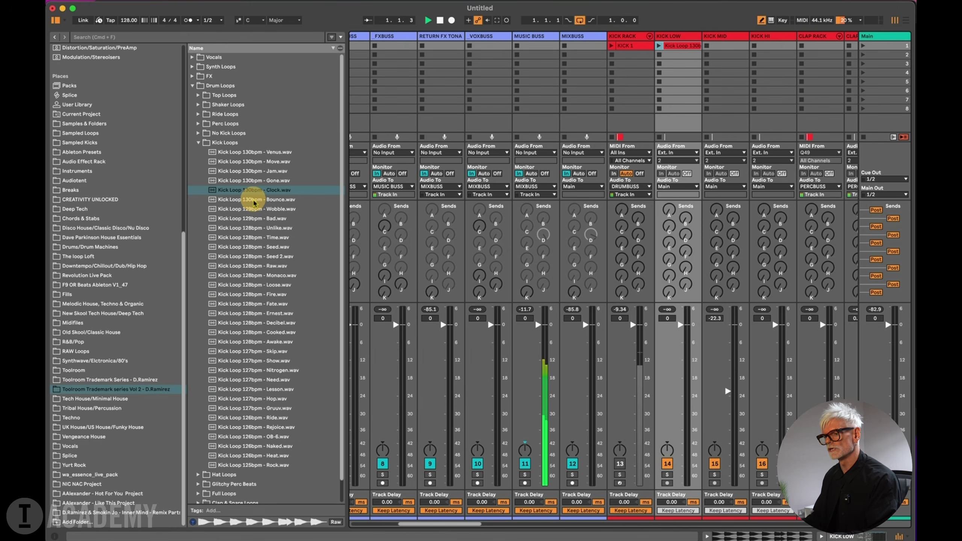
pyautogui.click(254, 200)
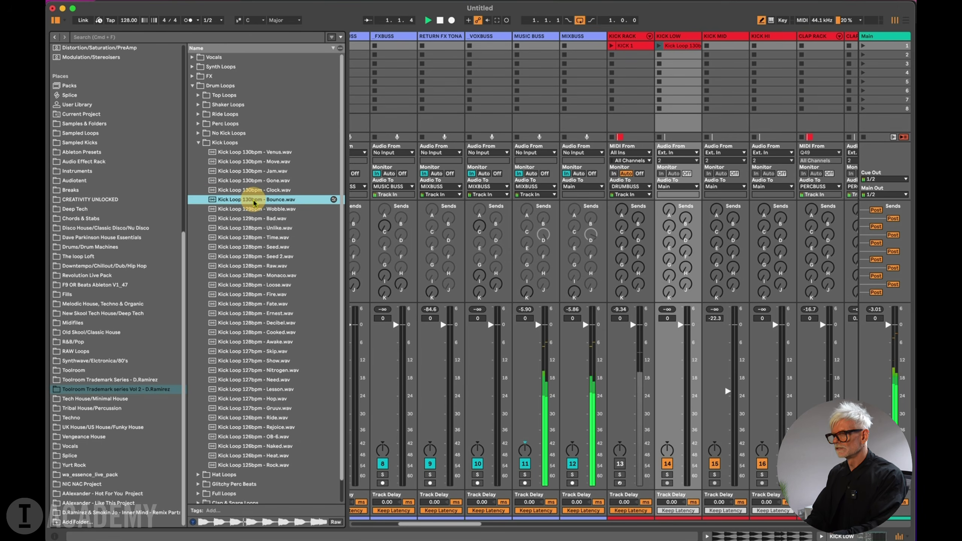
pyautogui.moveTo(254, 202); pyautogui.dragTo(688, 55)
# Compare the Clock and Bounce clips on KICK LOW, leaving Bounce launched, and set the track volume to -0.9 dB.
pyautogui.hscroll(3, 687, 192)
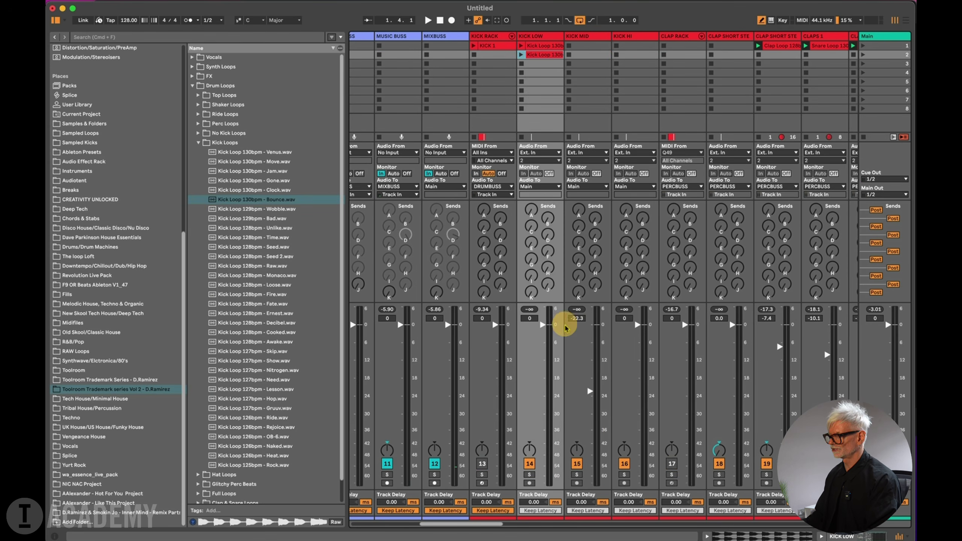
pyautogui.click(521, 46)
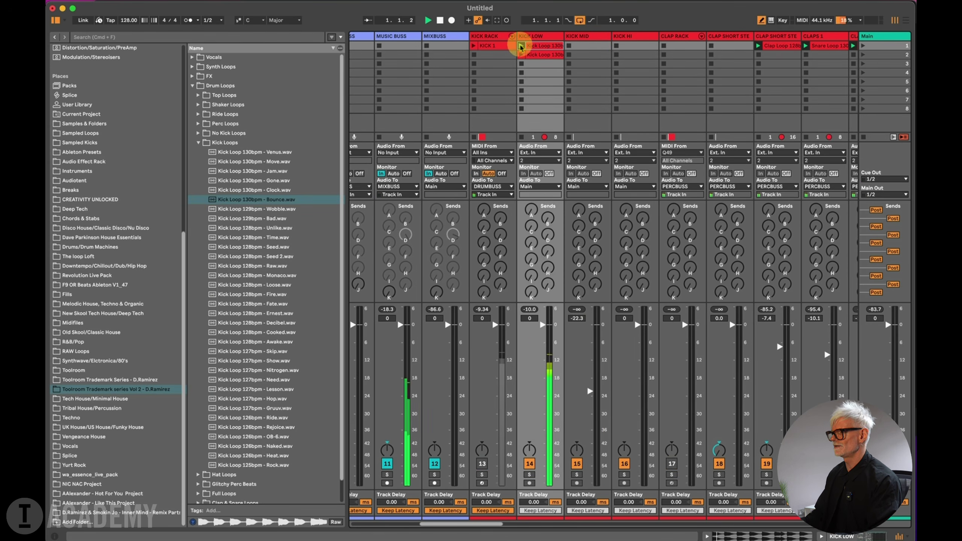
pyautogui.moveTo(543, 325)
pyautogui.mouseDown()
pyautogui.moveTo(543, 338)
pyautogui.moveTo(542, 327)
pyautogui.mouseUp()
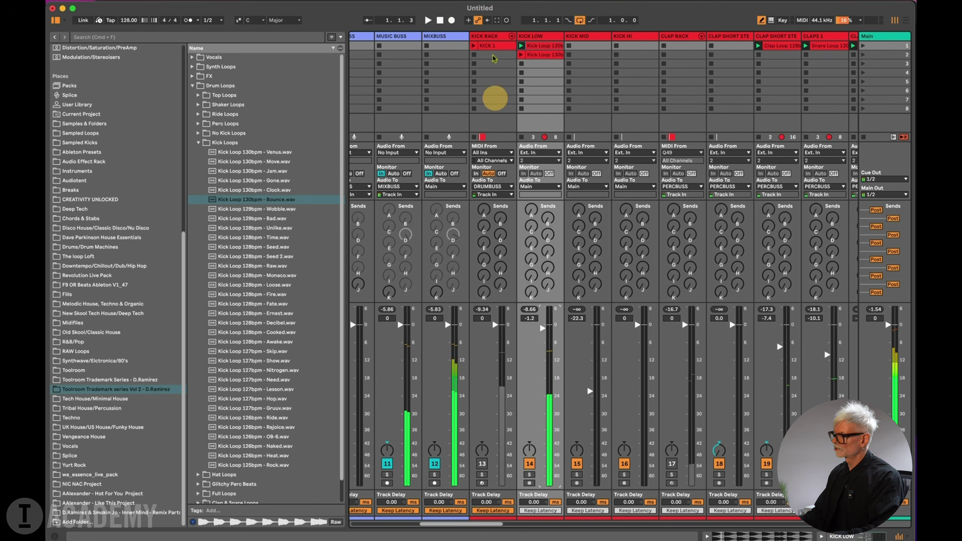
pyautogui.click(521, 54)
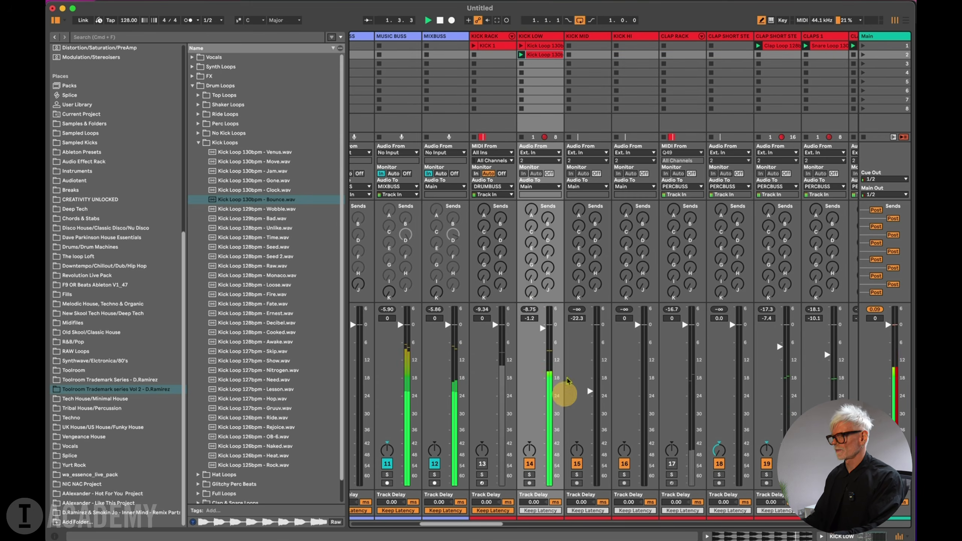
pyautogui.moveTo(532, 328); pyautogui.dragTo(541, 326)
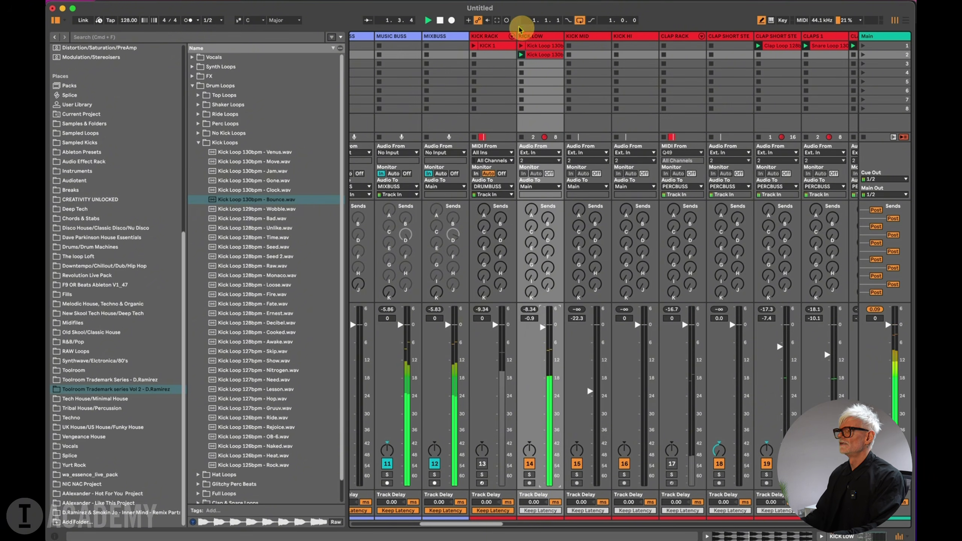
pyautogui.click(540, 57)
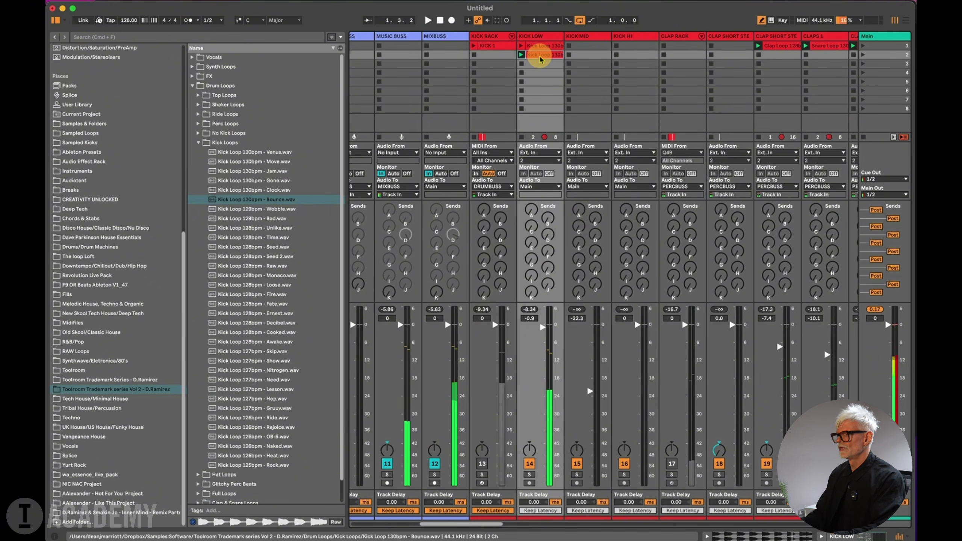
# Switch from the Drum Loops folder to Bass Loops and audition Bass Loop 130bpm - Venus.wav.
pyautogui.click(198, 143)
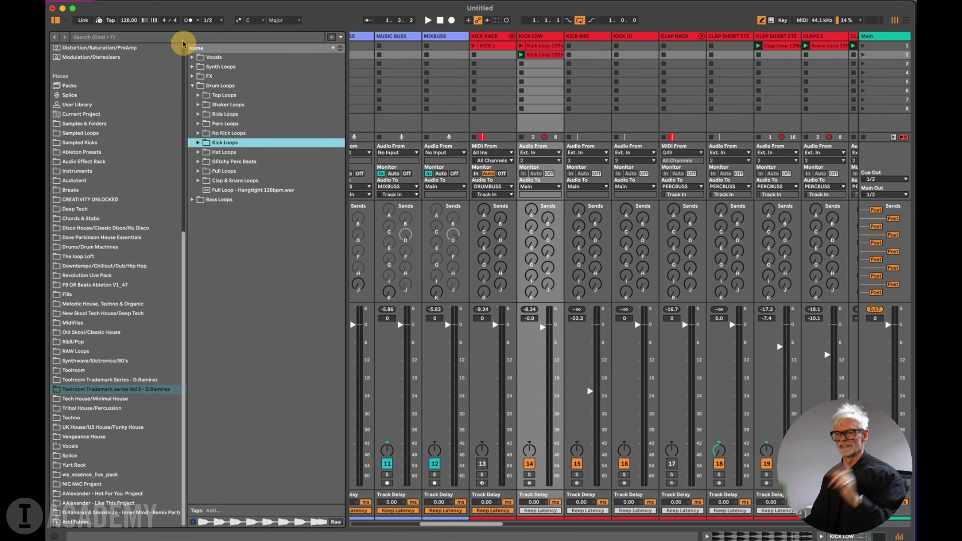
pyautogui.click(192, 85)
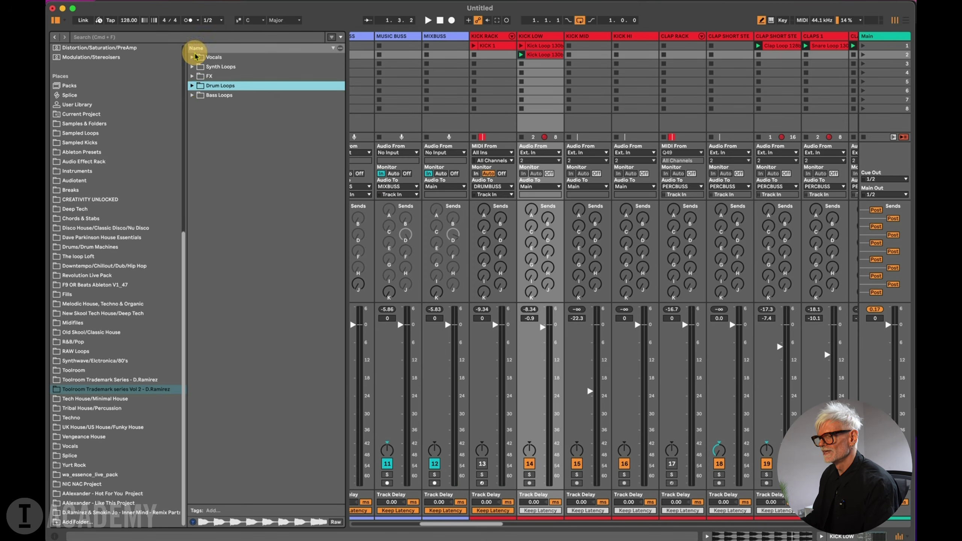
pyautogui.click(193, 95)
pyautogui.scroll(-3, 253, 146)
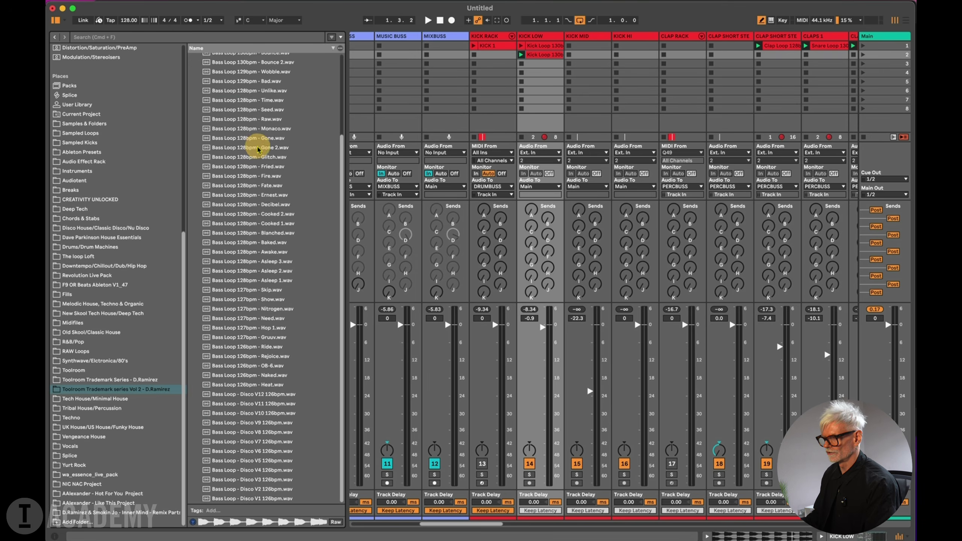
pyautogui.scroll(3, 247, 157)
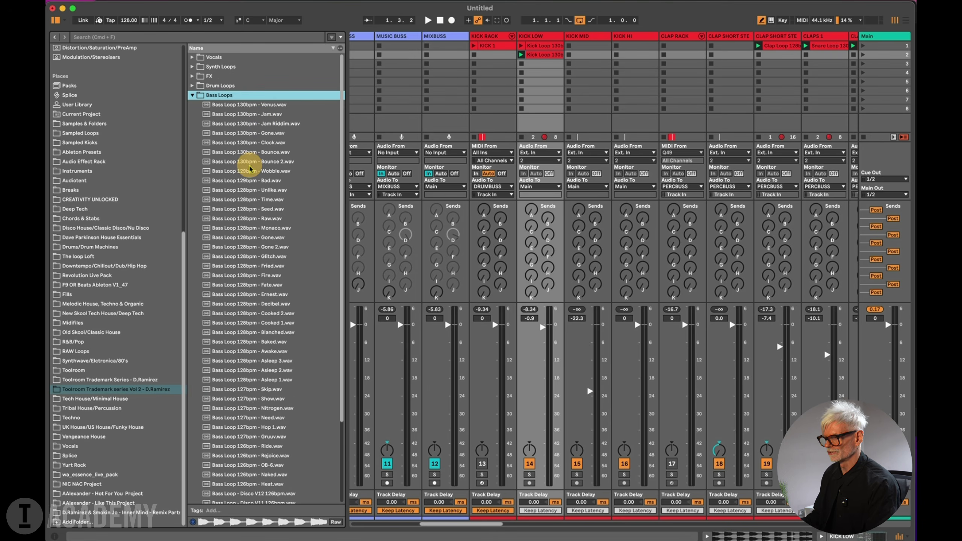
pyautogui.click(238, 108)
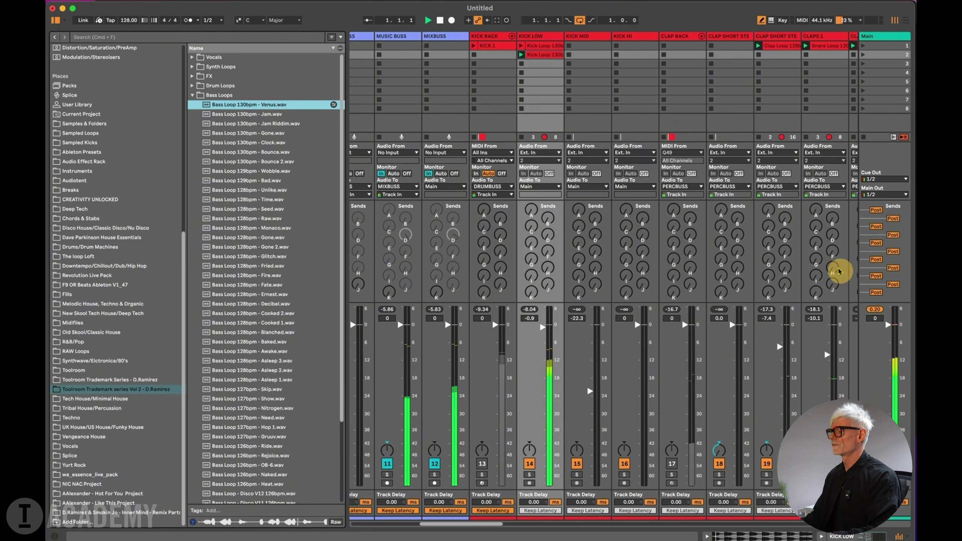
# Place Bass Loop 130bpm - Venus.wav in the first slot of BASS 1 and launch it.
pyautogui.hscroll(10, 809, 284)
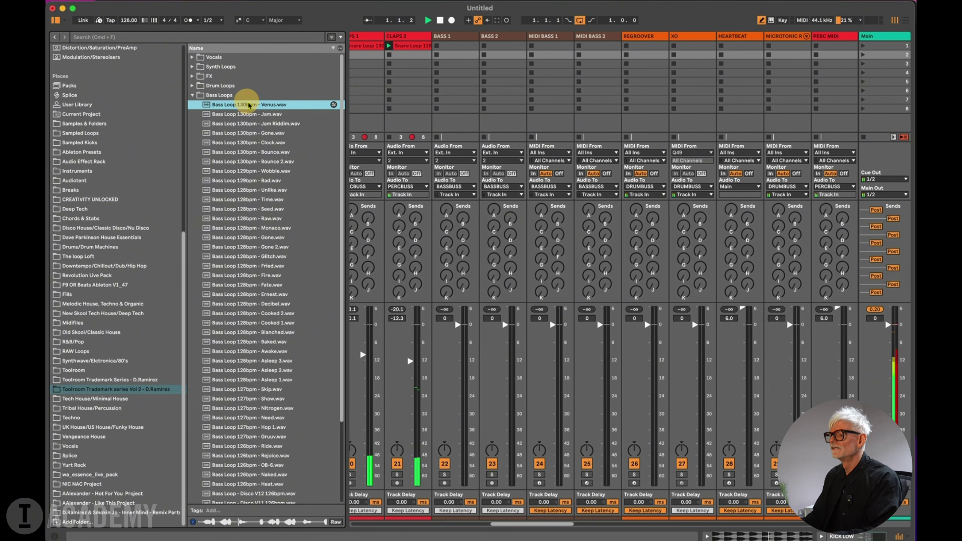
pyautogui.moveTo(250, 103); pyautogui.dragTo(458, 45)
pyautogui.click(437, 45)
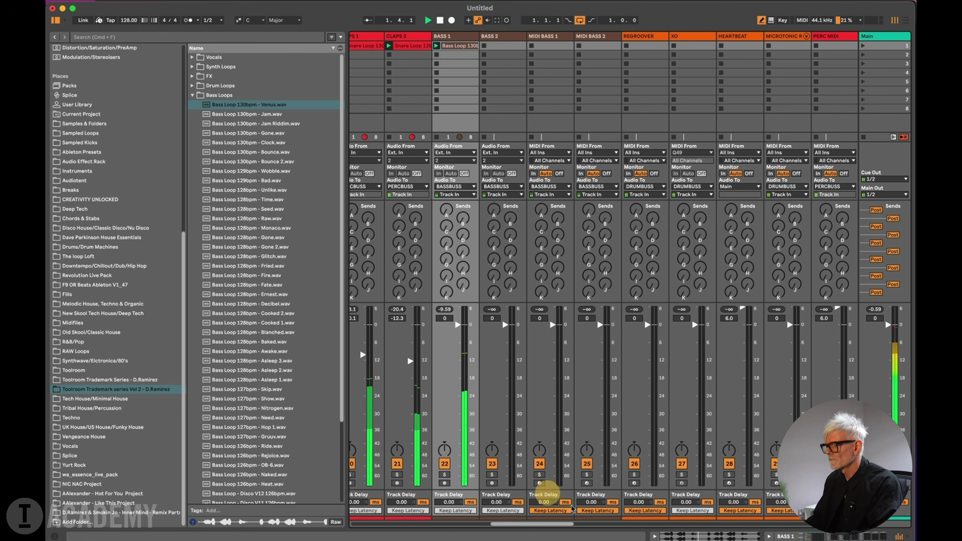
# Lower the CLAP SHORT STE track holding the clap loop to -11.4 dB and mute CLAPS 1.
pyautogui.hscroll(-4, 538, 474)
pyautogui.hscroll(-2, 541, 474)
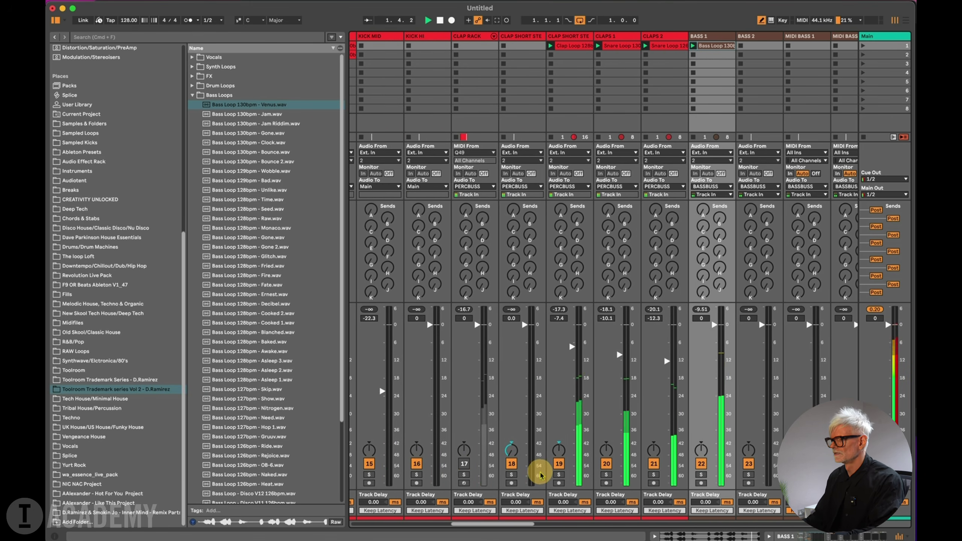
pyautogui.moveTo(572, 348); pyautogui.dragTo(572, 360)
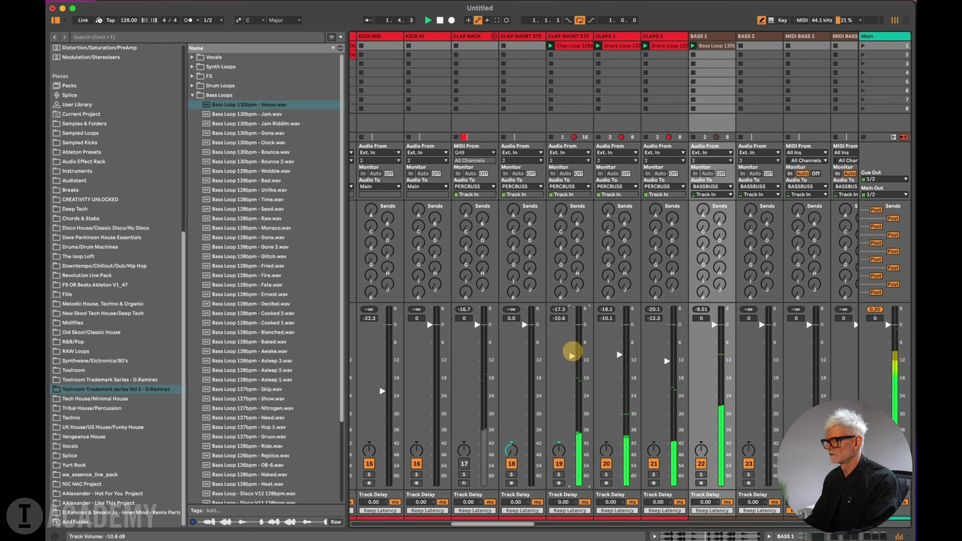
pyautogui.click(606, 464)
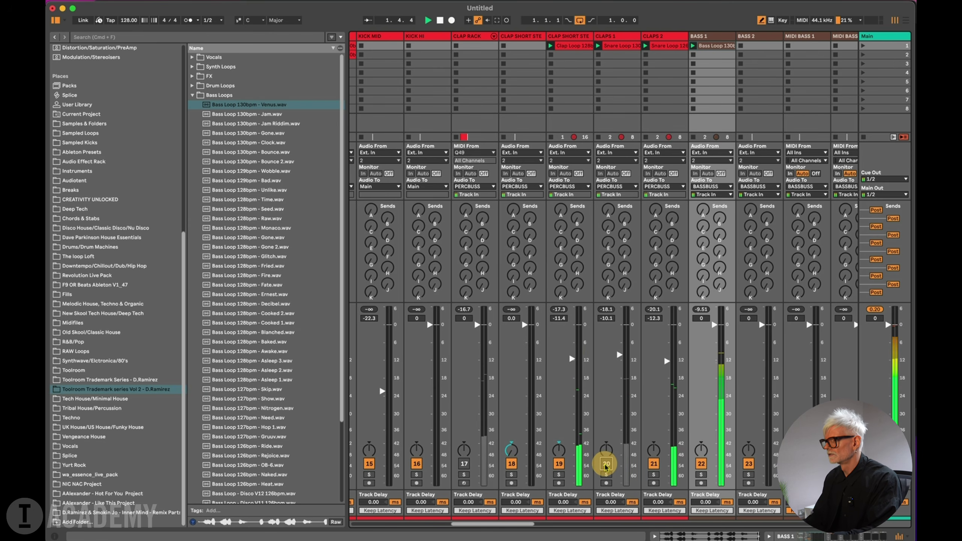
# Switch the BASS 1 track off and back on, and select the track.
pyautogui.click(702, 463)
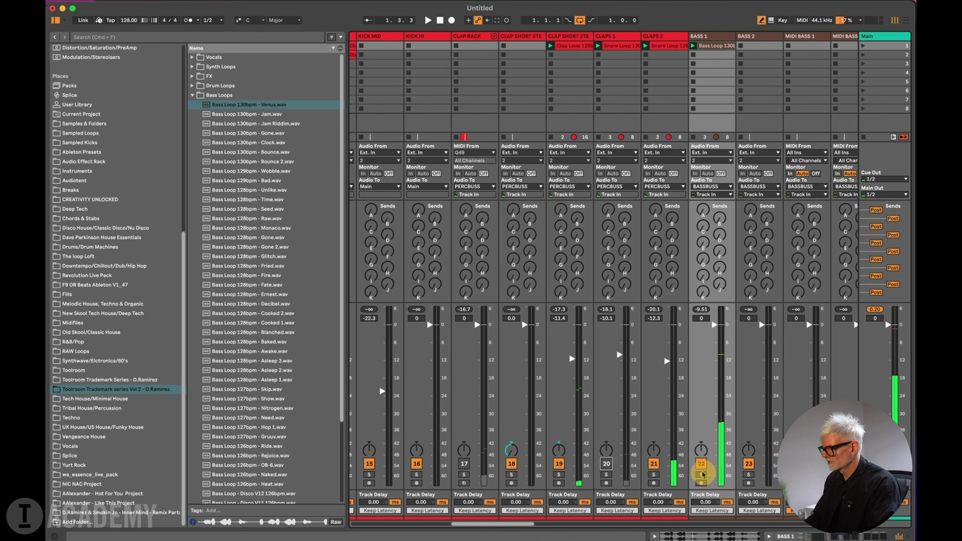
pyautogui.click(701, 463)
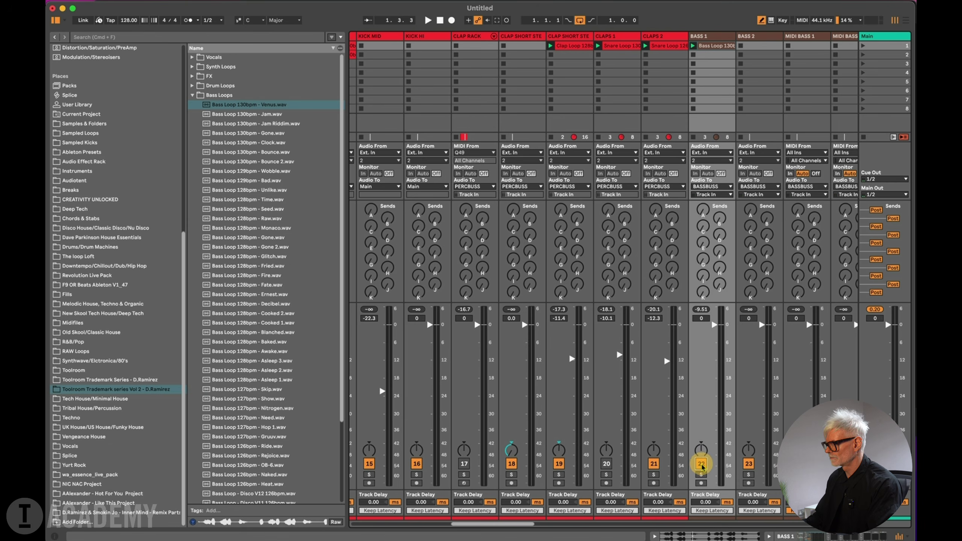
pyautogui.click(709, 36)
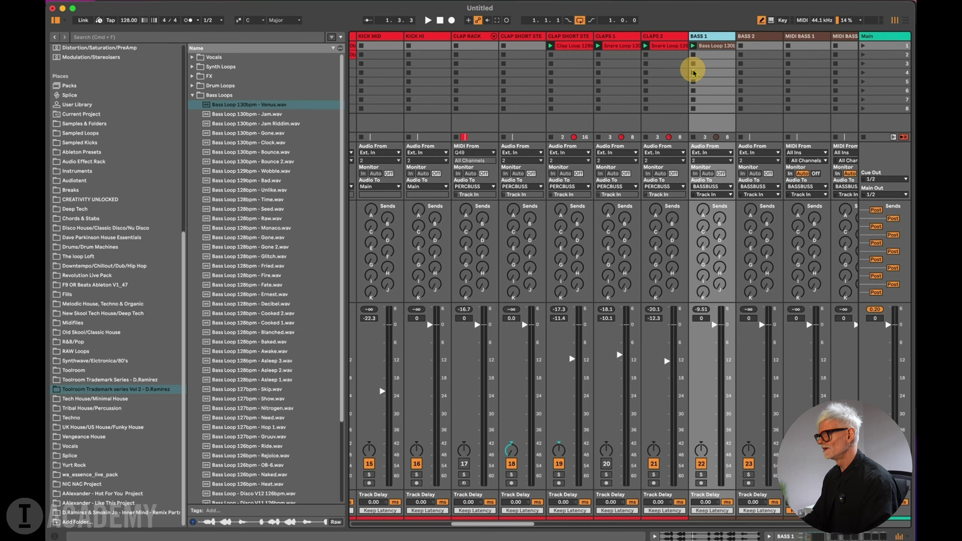
# Audition the bass loops one after another from Bass Loop 130bpm - Jam.wav to Bass Loop 128bpm - Raw.wav.
pyautogui.click(259, 115)
pyautogui.press('space')
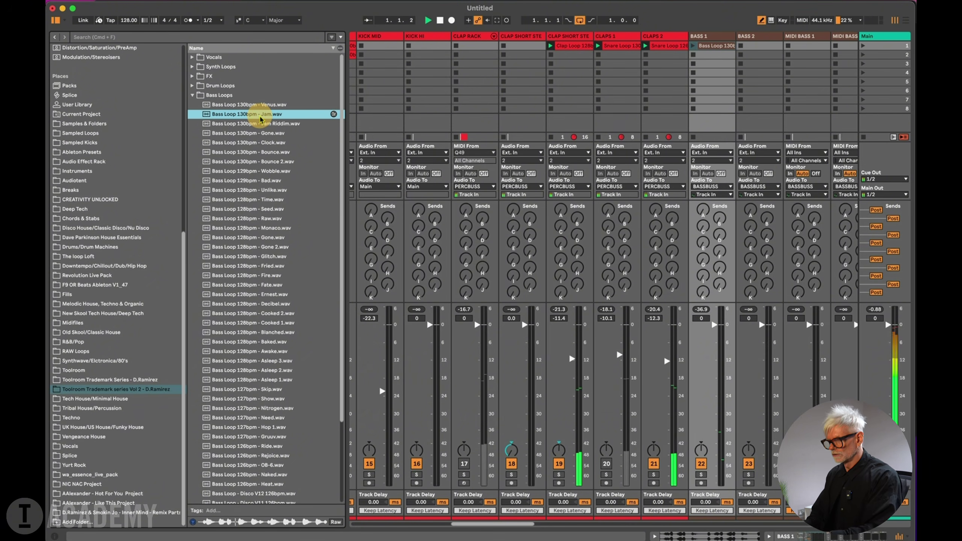
pyautogui.press('Down')
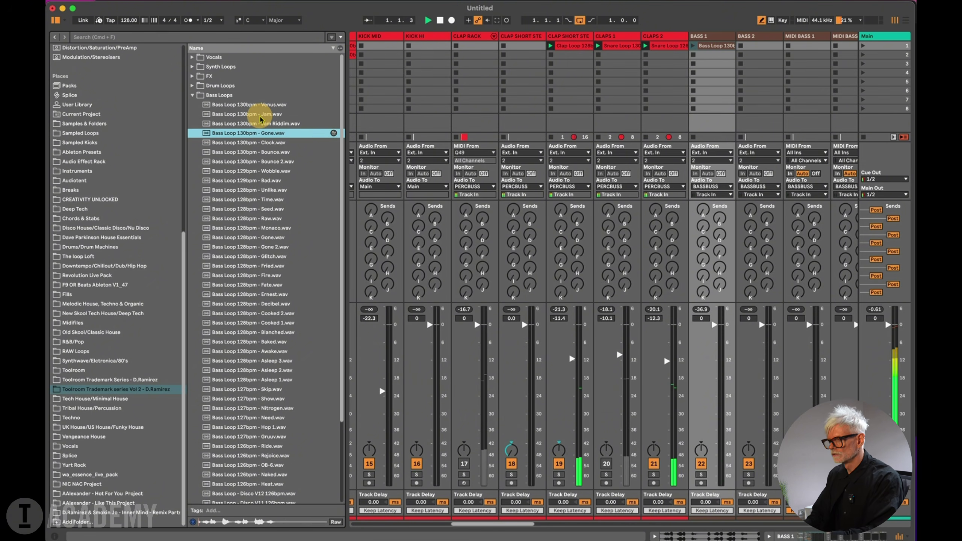
pyautogui.press('Down')
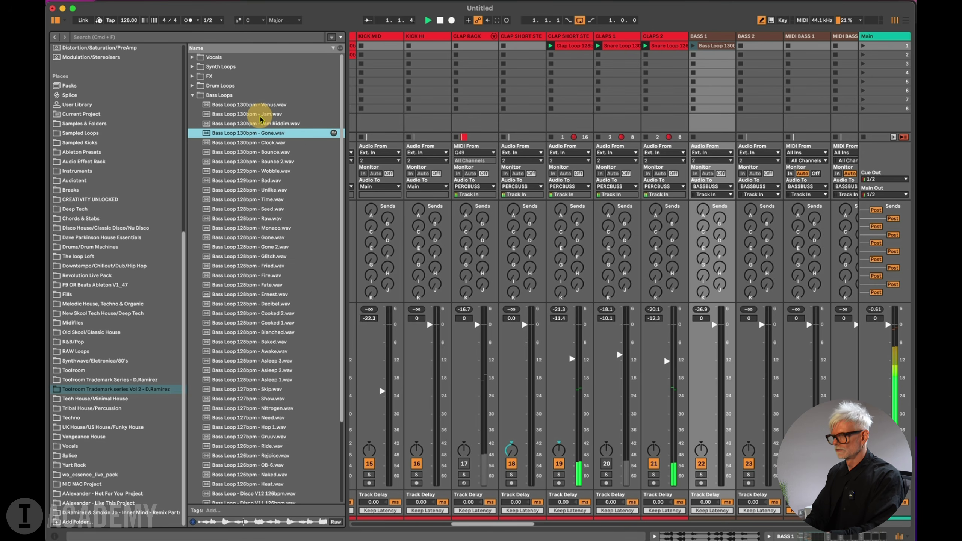
pyautogui.press('Down')
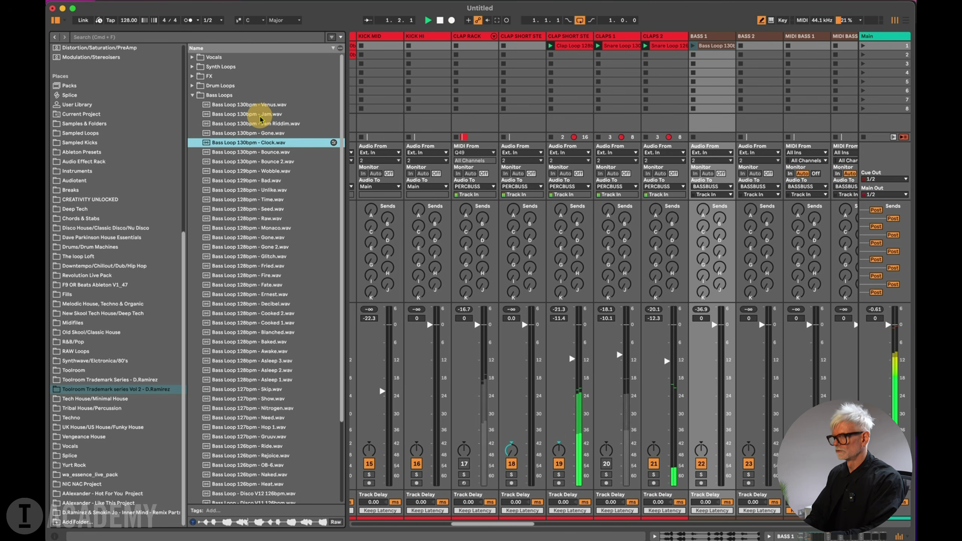
pyautogui.press('Down')
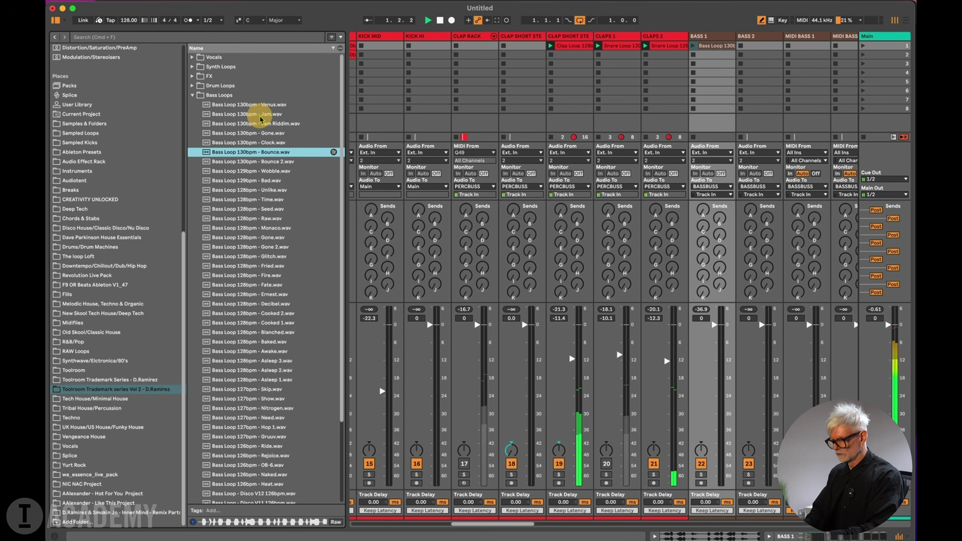
pyautogui.press('Down')
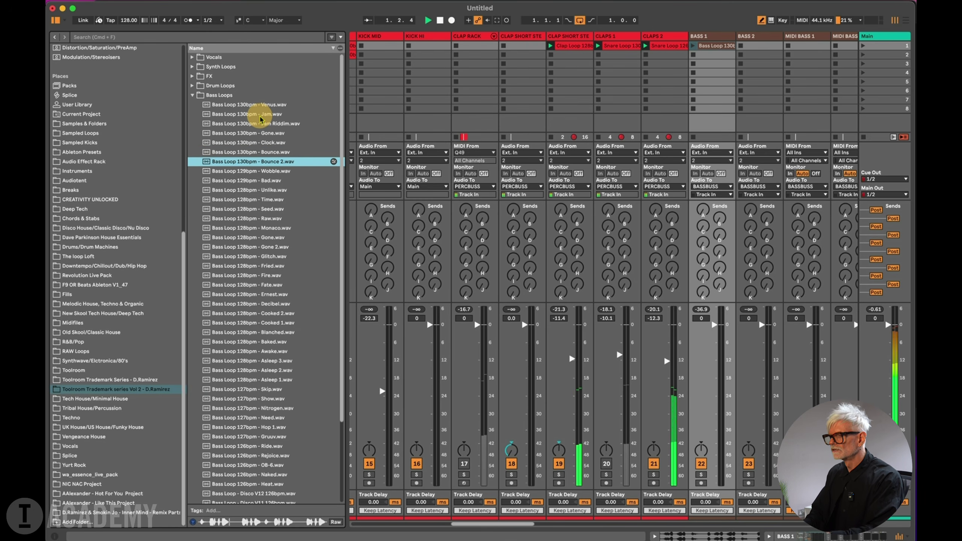
pyautogui.press('Down')
pyautogui.press('Down')
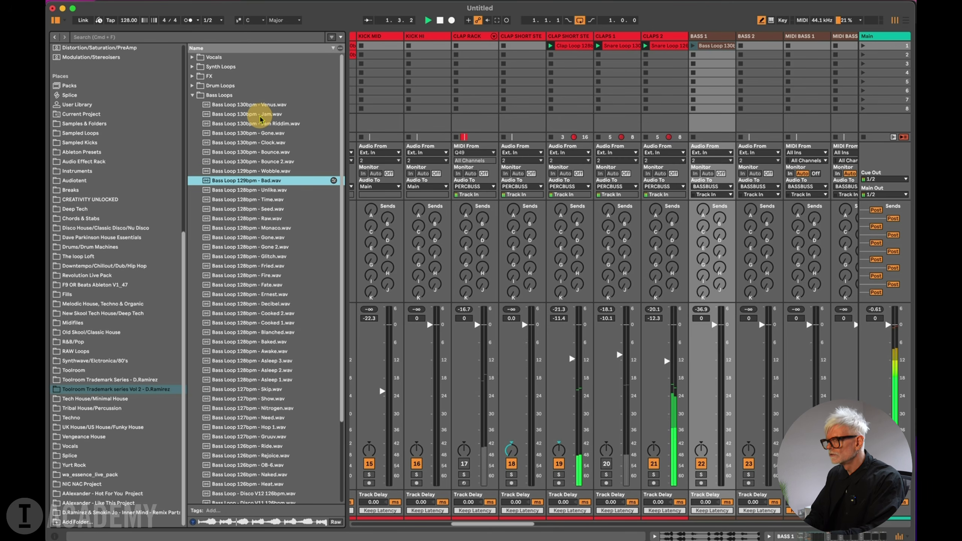
pyautogui.press('Down')
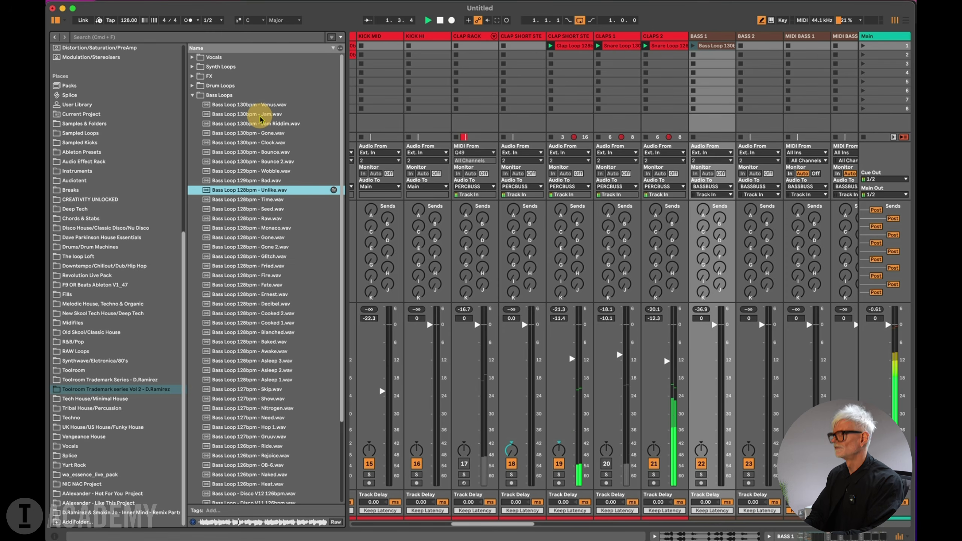
pyautogui.press('Down')
pyautogui.press('Down')
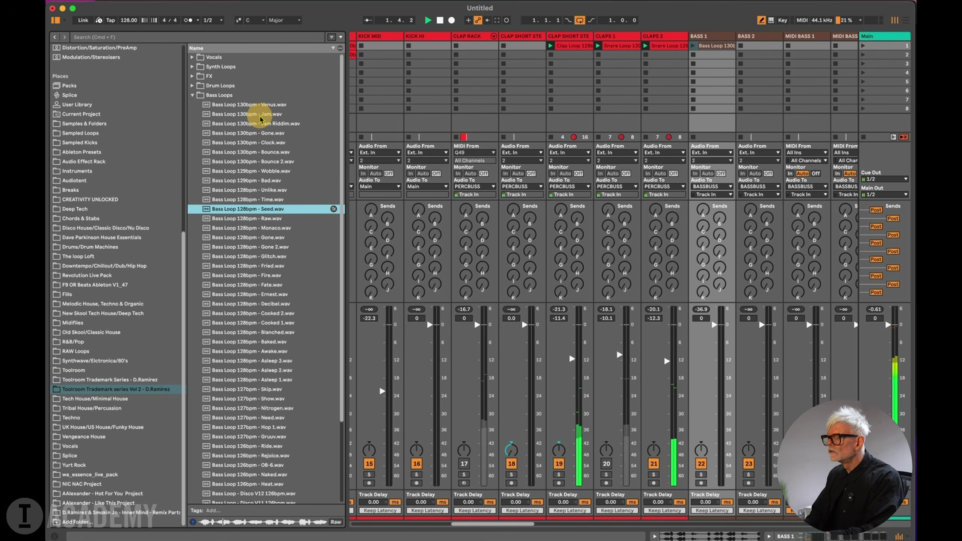
pyautogui.press('Down')
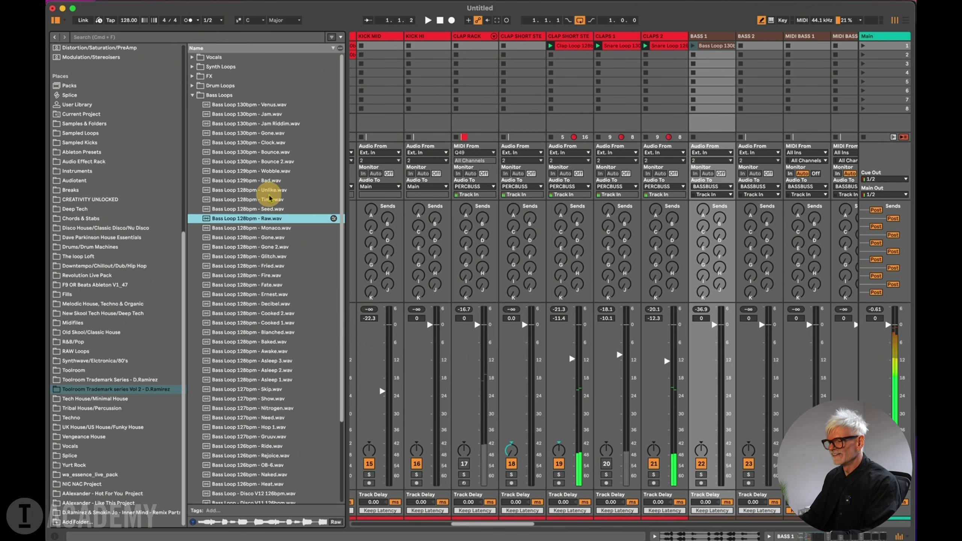
# Place Bass Loop 128bpm - Raw.wav in the second slot of BASS 1 and launch it.
pyautogui.moveTo(250, 219); pyautogui.dragTo(711, 57)
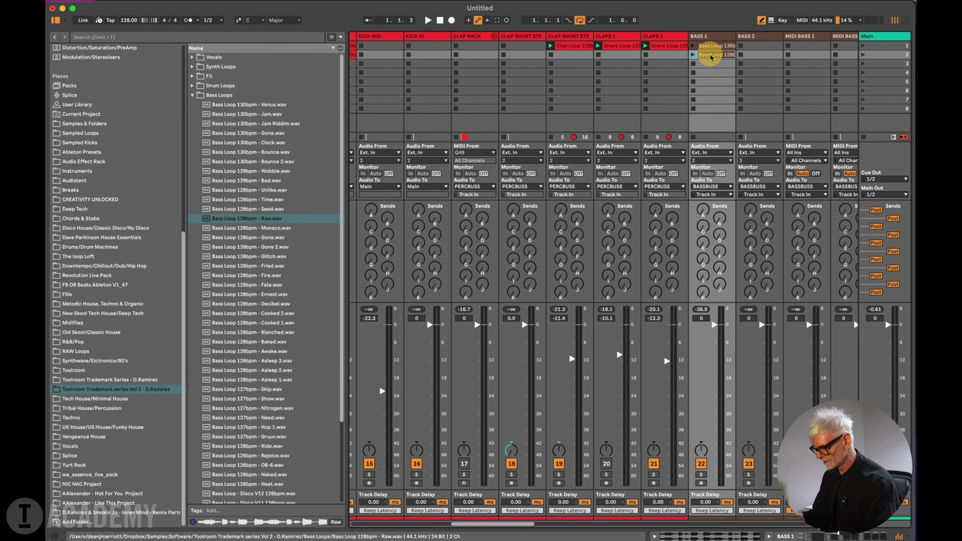
pyautogui.click(693, 55)
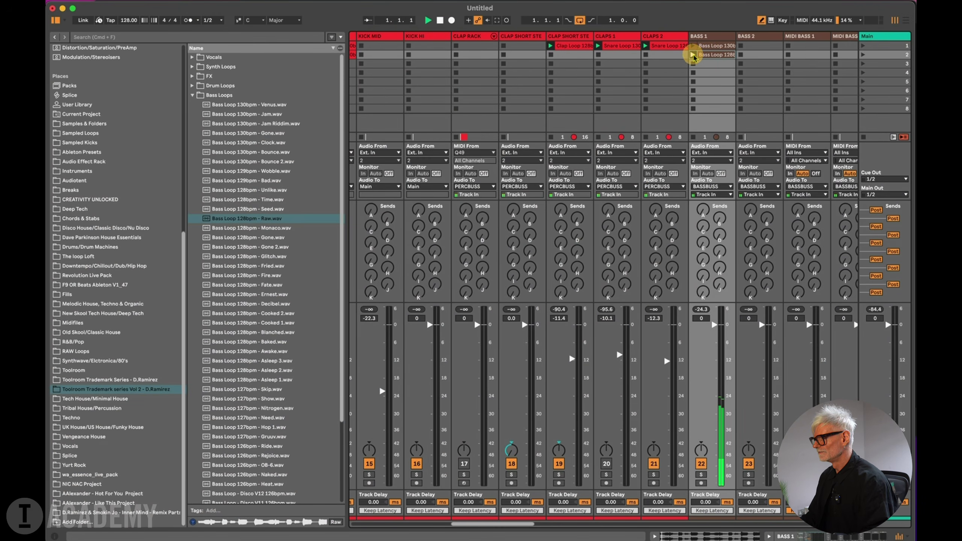
# Lower the BASS 1 track volume to -3.9 dB while the beat plays.
pyautogui.moveTo(714, 325); pyautogui.dragTo(714, 333)
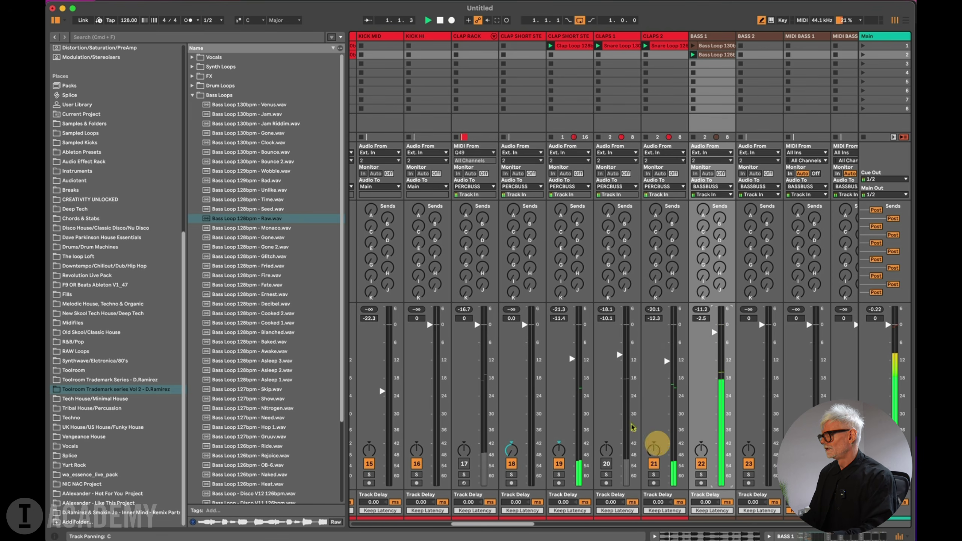
pyautogui.hscroll(1, 602, 417)
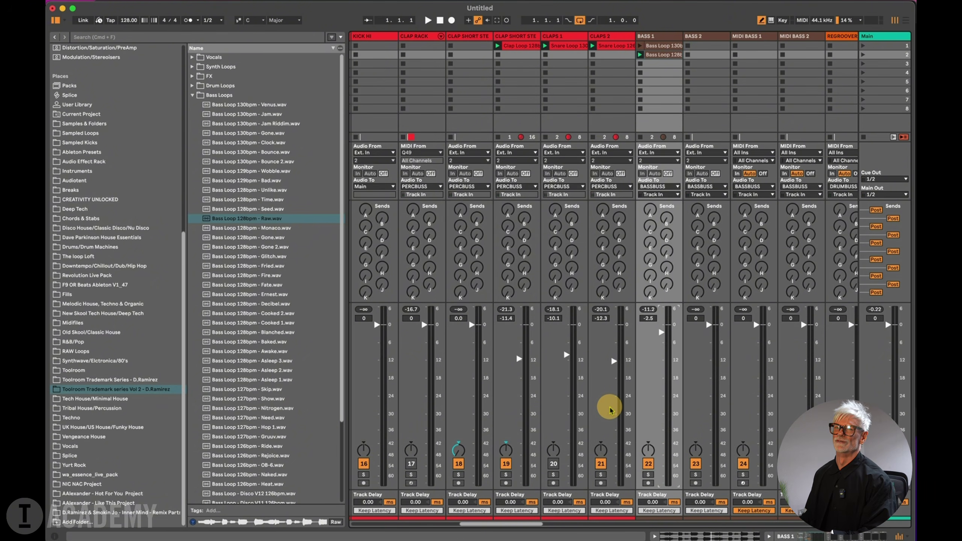
pyautogui.press('space')
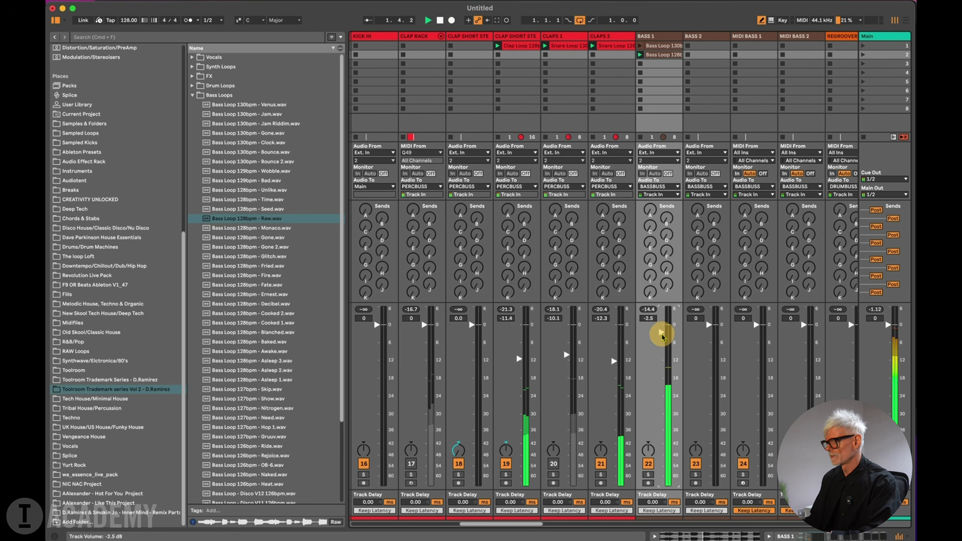
pyautogui.scroll(-1, 661, 334)
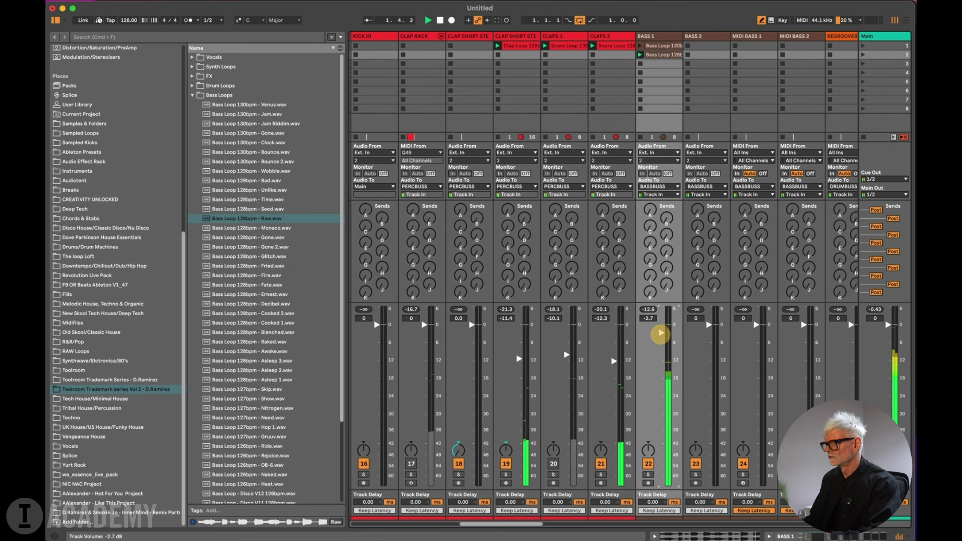
pyautogui.scroll(-1, 661, 334)
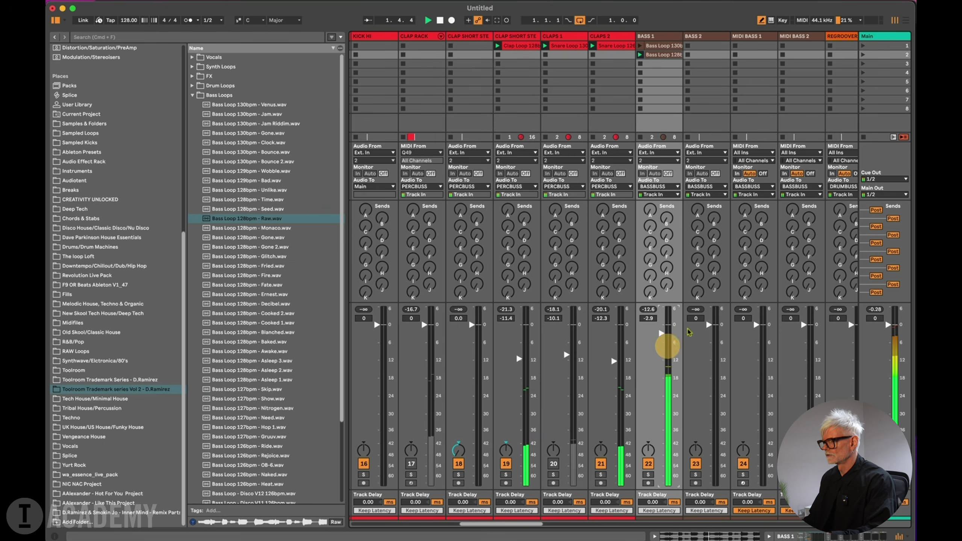
pyautogui.scroll(-5, 665, 334)
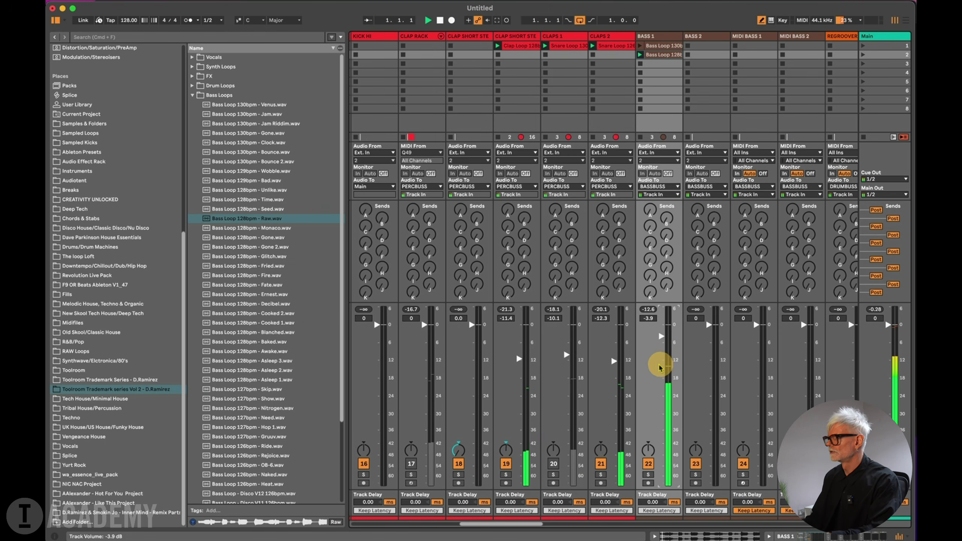
# Lower the SHUFFLES 1 track holding the glitch percussion loop to -12.6 dB.
pyautogui.hscroll(10, 660, 367)
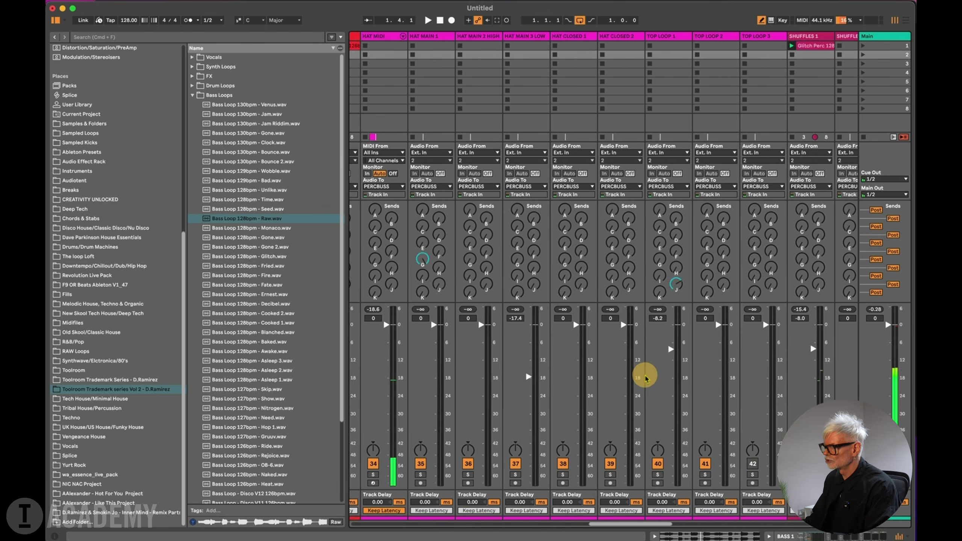
pyautogui.hscroll(6, 645, 379)
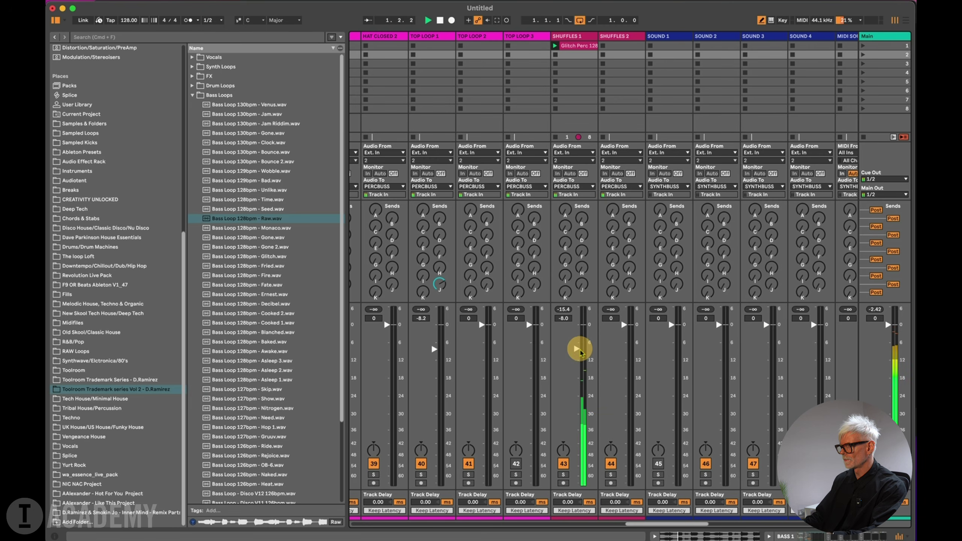
pyautogui.moveTo(580, 352); pyautogui.dragTo(578, 354)
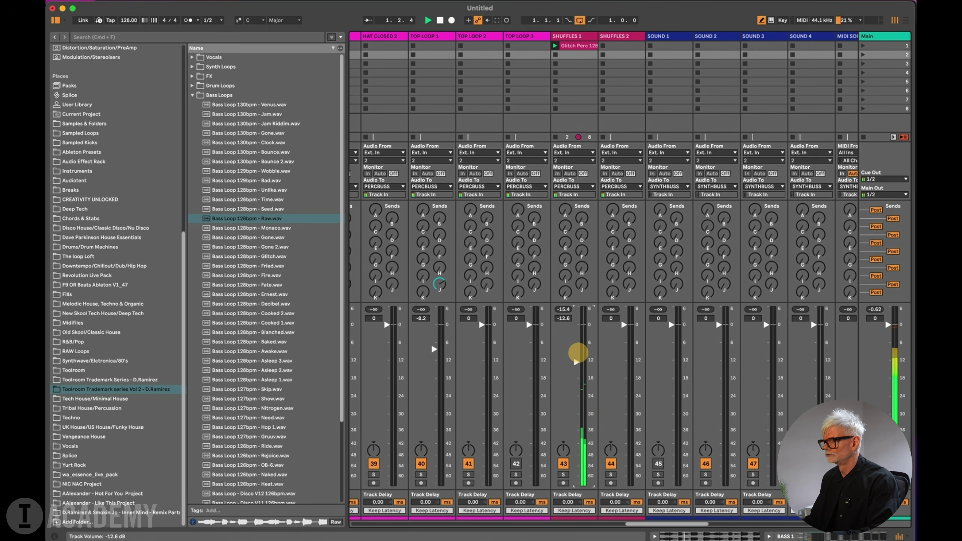
# Show the MIXBUSS device chain, switch on its 8200 equalizer and open the plug-in window during playback.
pyautogui.hscroll(-8, 577, 379)
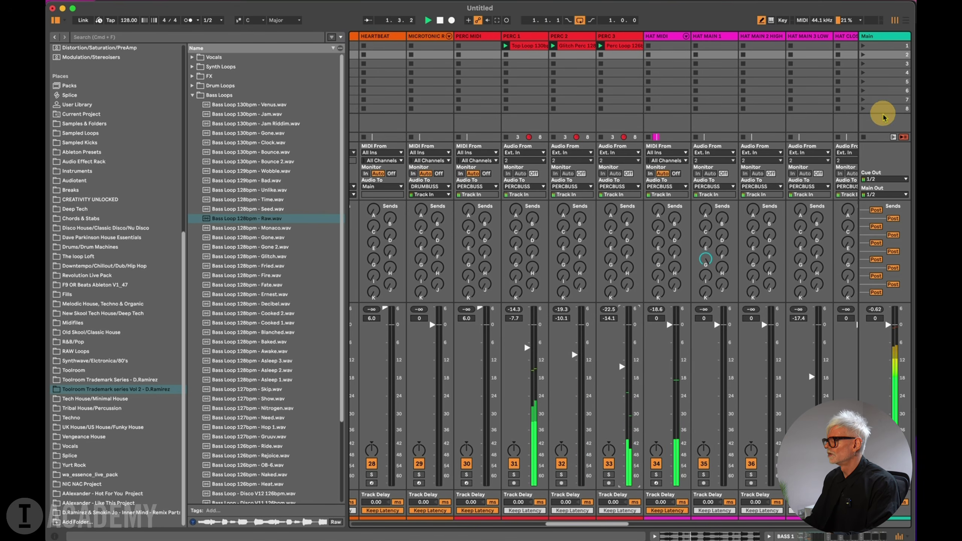
pyautogui.hscroll(-10, 638, 111)
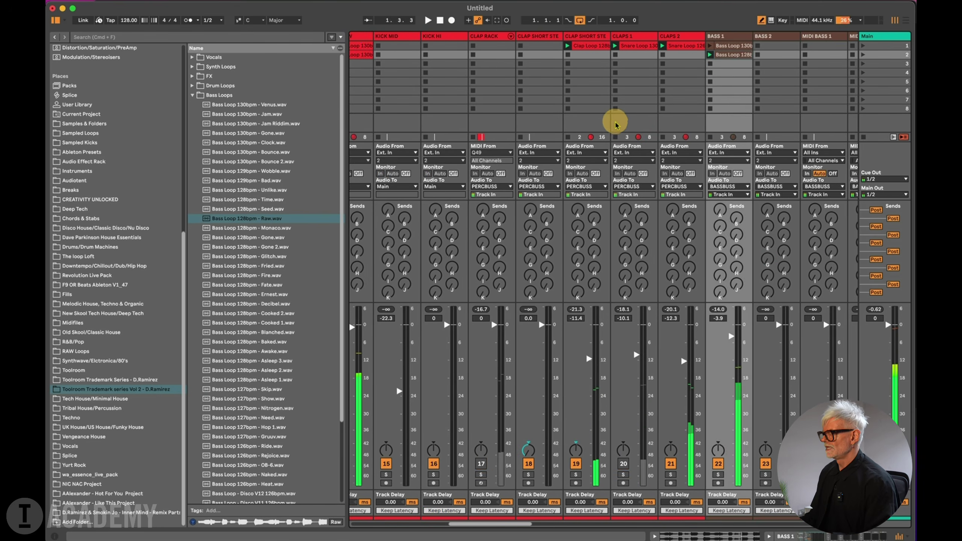
pyautogui.hscroll(-10, 610, 123)
pyautogui.hscroll(3, 849, 37)
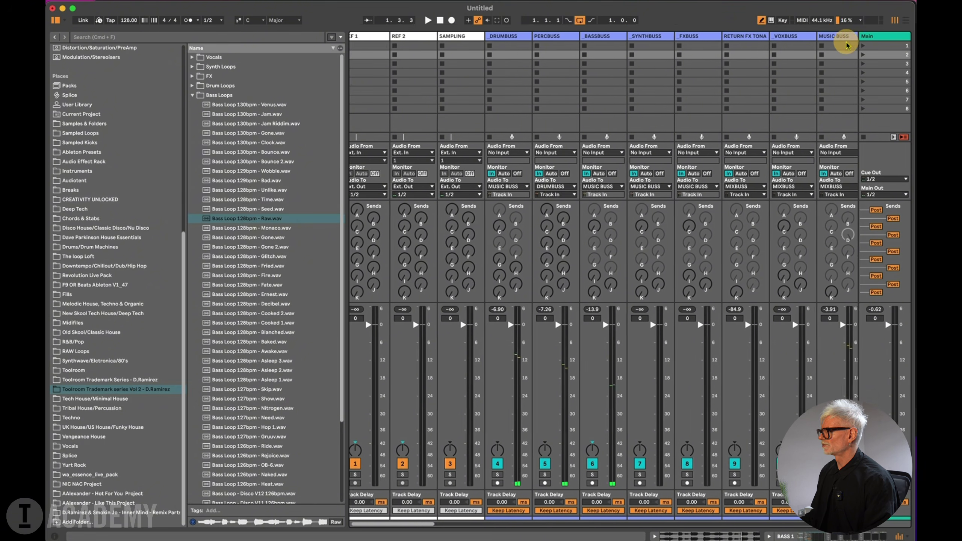
pyautogui.doubleClick(717, 38)
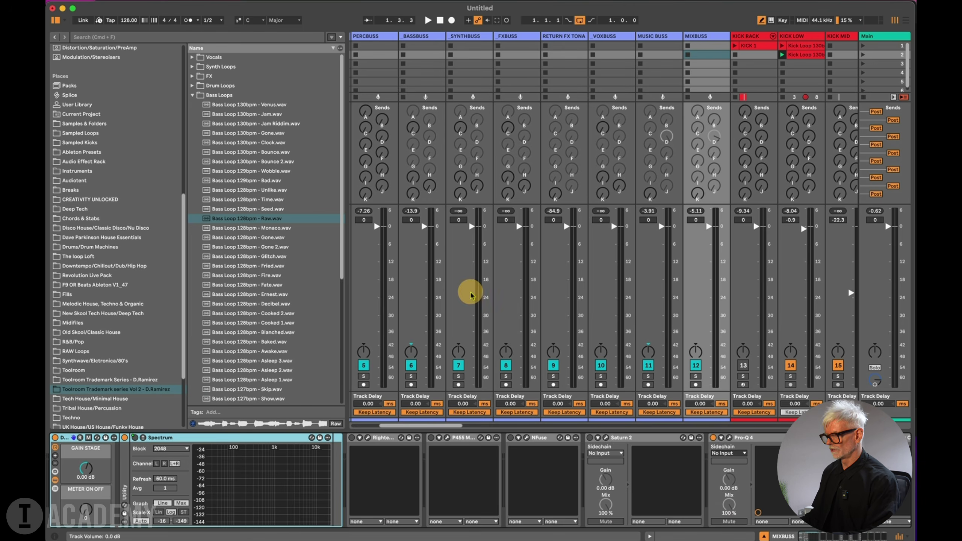
pyautogui.hscroll(3, 484, 496)
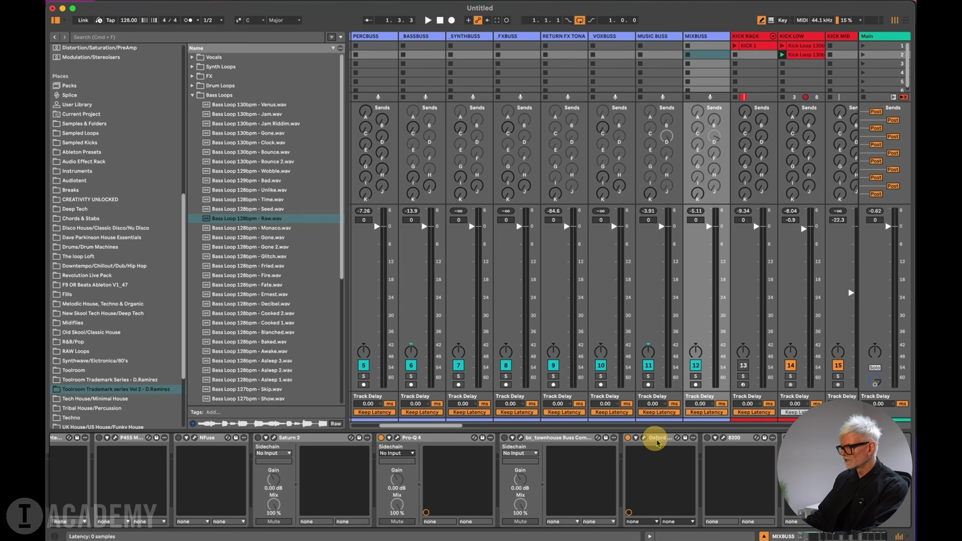
pyautogui.press('space')
pyautogui.click(707, 438)
pyautogui.click(723, 438)
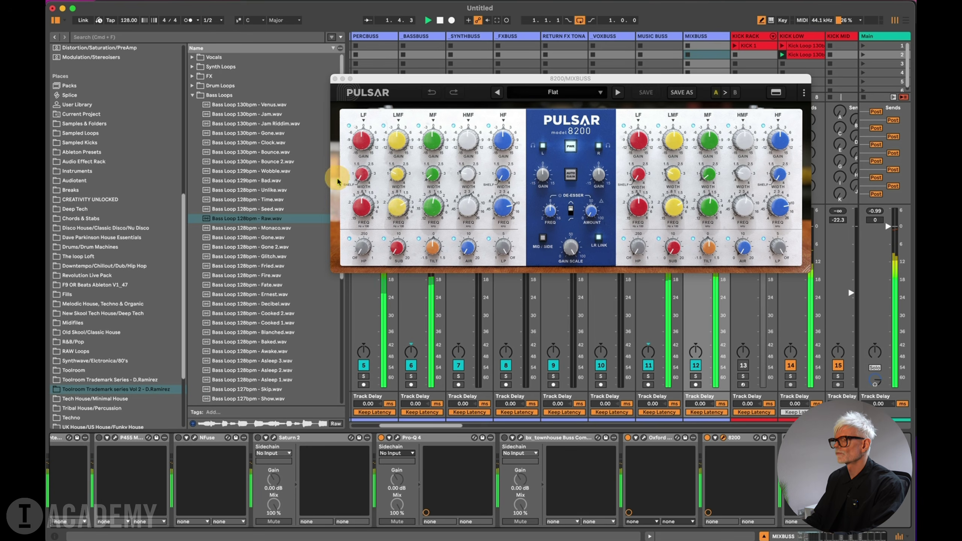
# Adjust the LF, HMF and HF gains and add a little AIR on the MIXBUSS 8200 equalizer, and close the plug-in.
pyautogui.moveTo(367, 141); pyautogui.dragTo(379, 165)
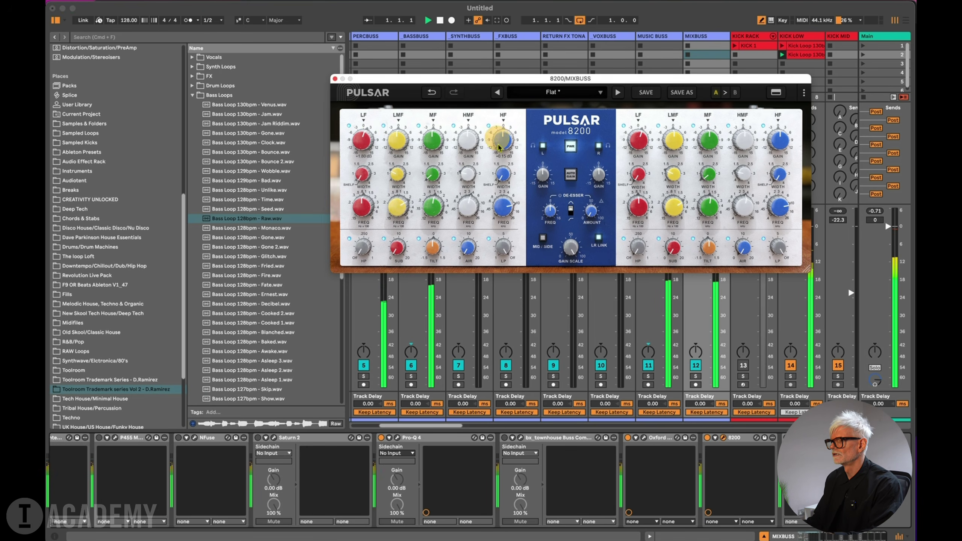
pyautogui.click(477, 254)
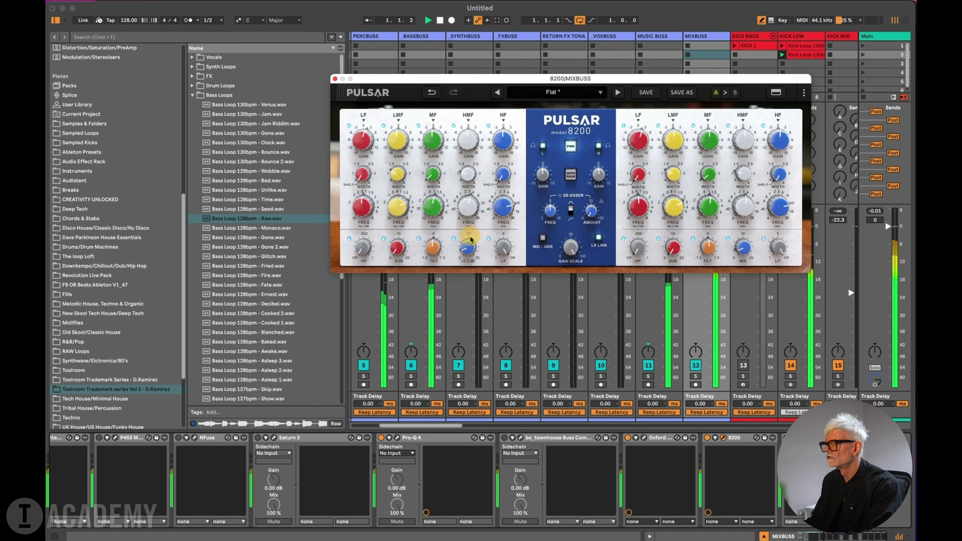
pyautogui.moveTo(457, 247); pyautogui.dragTo(463, 242)
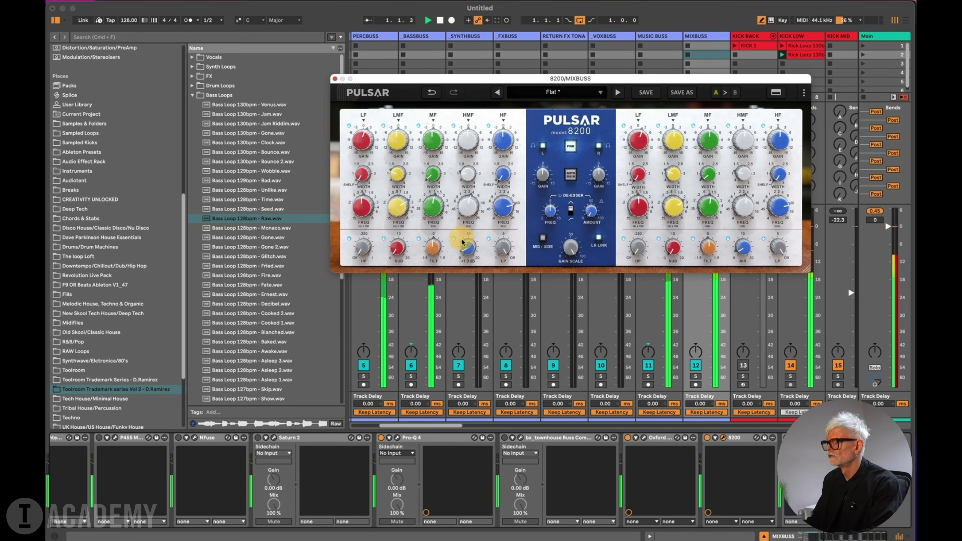
pyautogui.moveTo(470, 141); pyautogui.dragTo(473, 144)
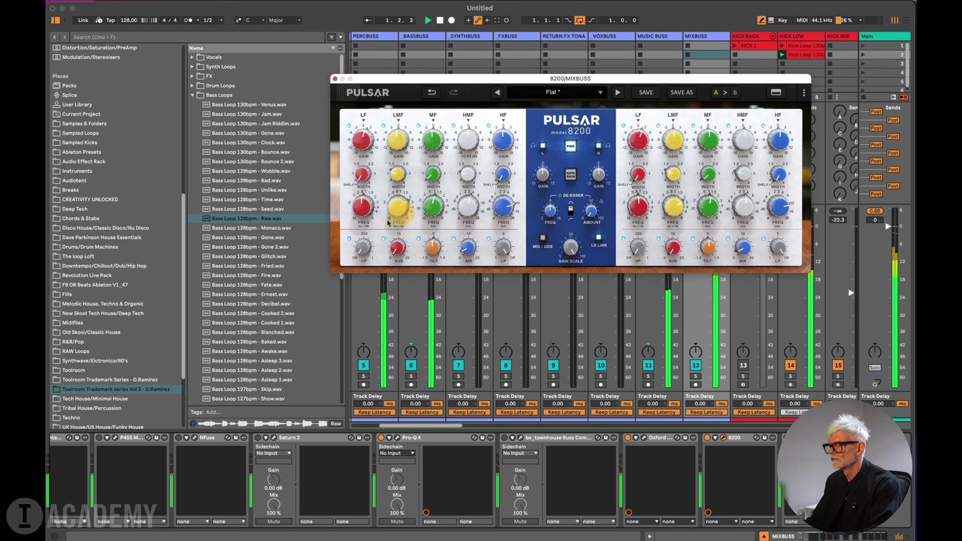
pyautogui.moveTo(362, 142); pyautogui.dragTo(360, 146)
pyautogui.click(335, 78)
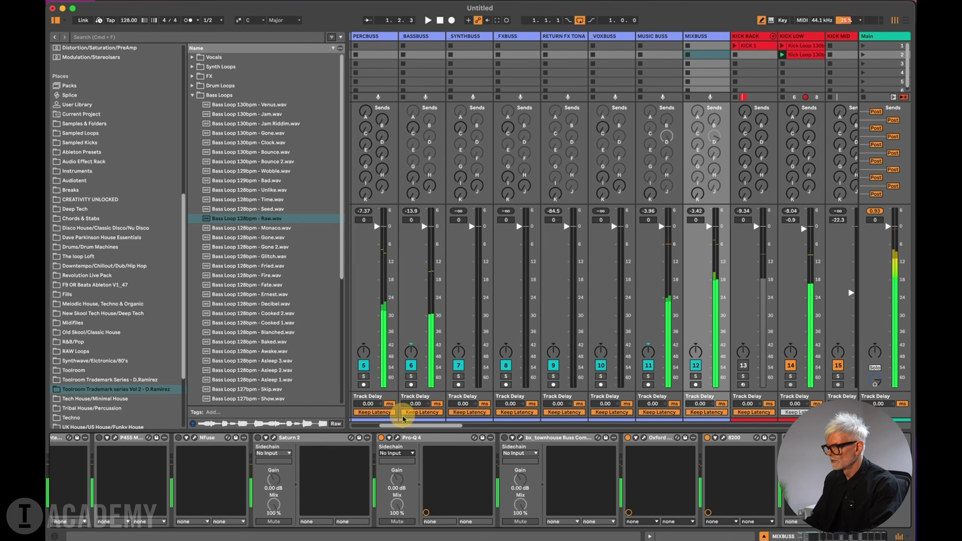
# Raise the KICK LOW track volume to 0.1 dB while the beat plays.
pyautogui.moveTo(404, 418); pyautogui.dragTo(432, 421)
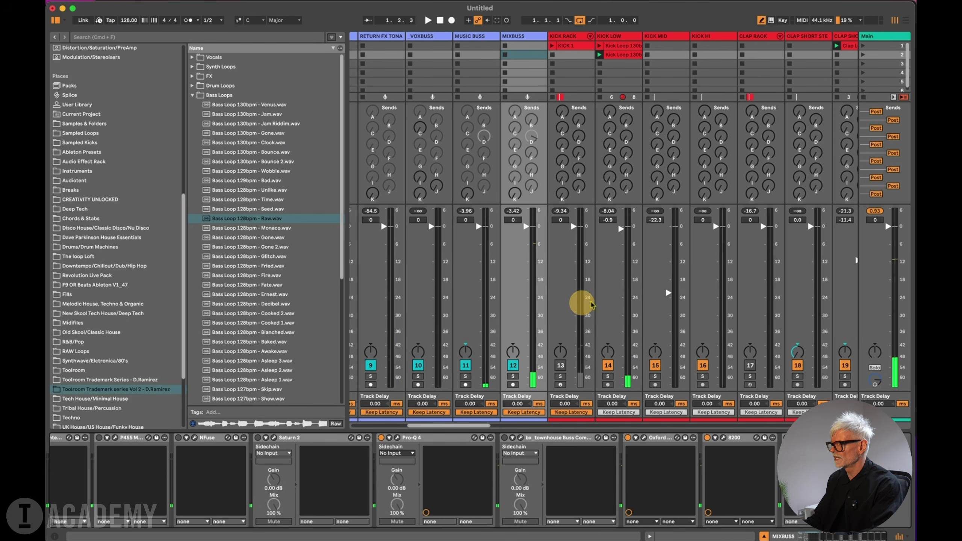
pyautogui.press('space')
pyautogui.moveTo(619, 228); pyautogui.dragTo(621, 229)
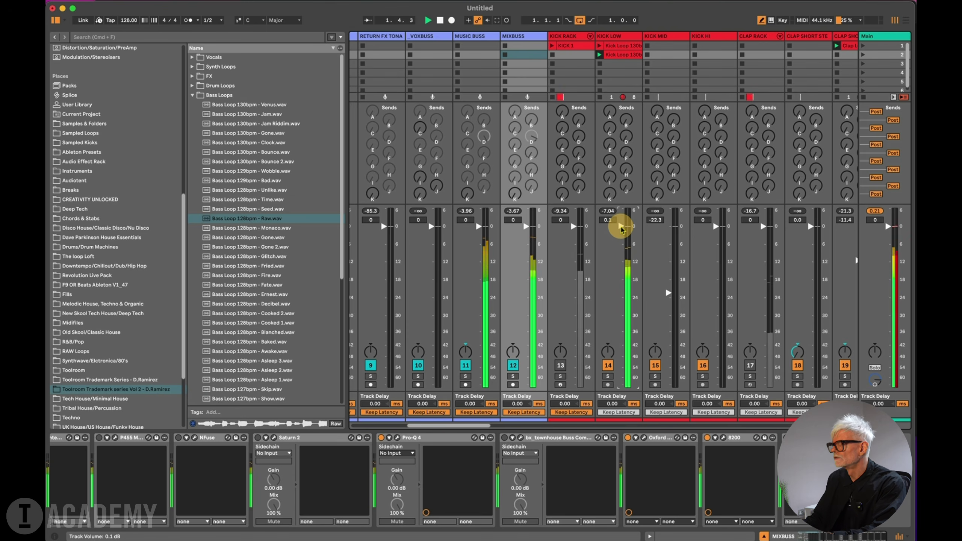
pyautogui.hscroll(1, 631, 272)
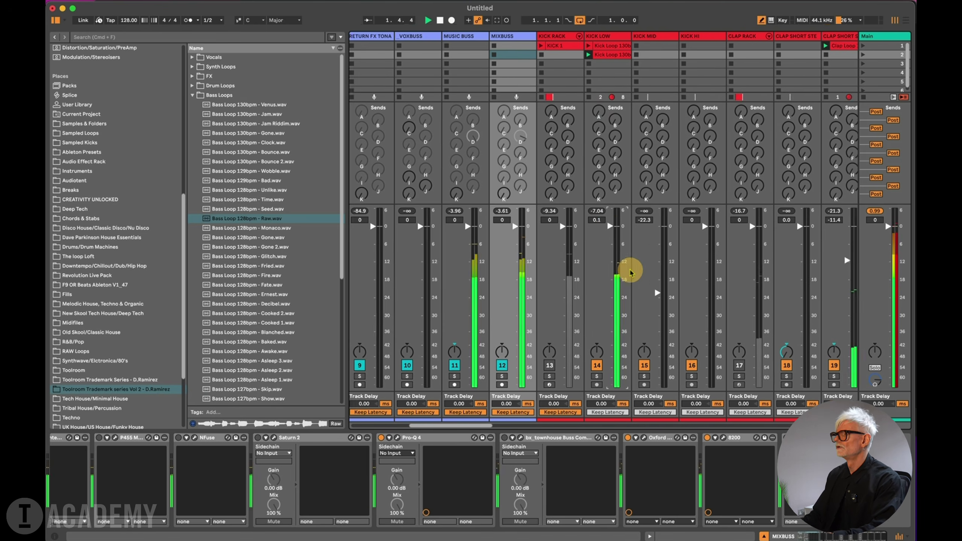
# Lower the SHUFFLES 1 track volume to -13.1 dB while the beat plays.
pyautogui.hscroll(20, 631, 272)
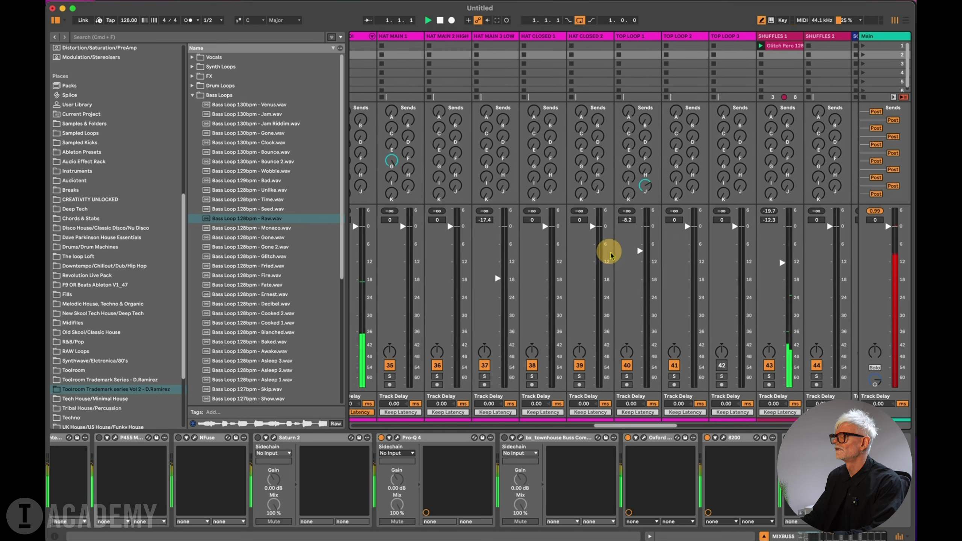
pyautogui.hscroll(5, 610, 254)
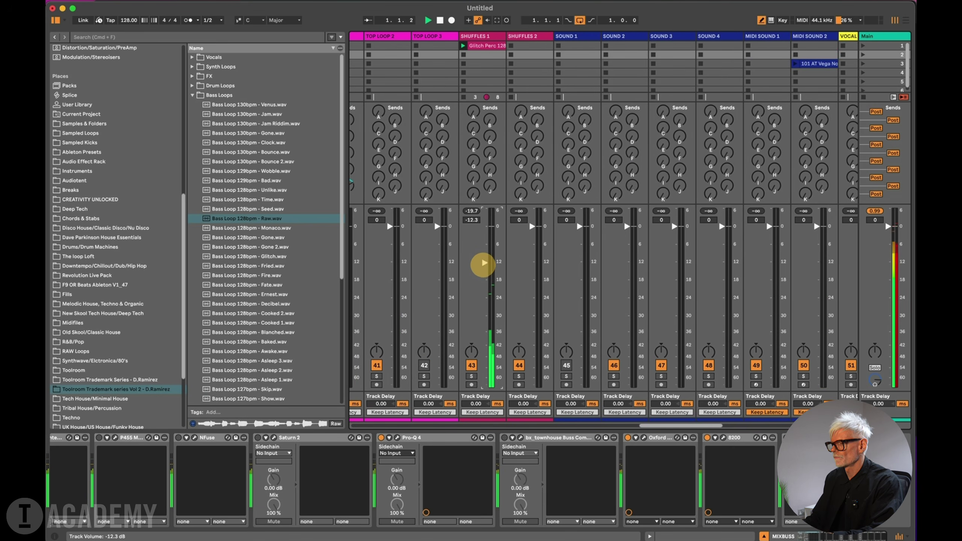
pyautogui.moveTo(484, 262); pyautogui.dragTo(484, 265)
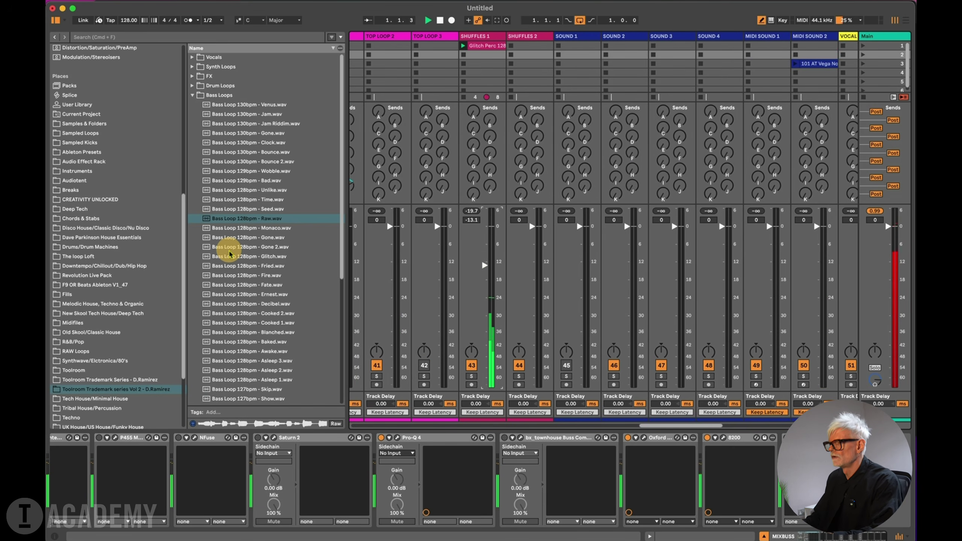
# Collapse the Bass Loops folder, expand the Synth Loops folder and browse through its list of loops.
pyautogui.click(192, 96)
pyautogui.click(192, 66)
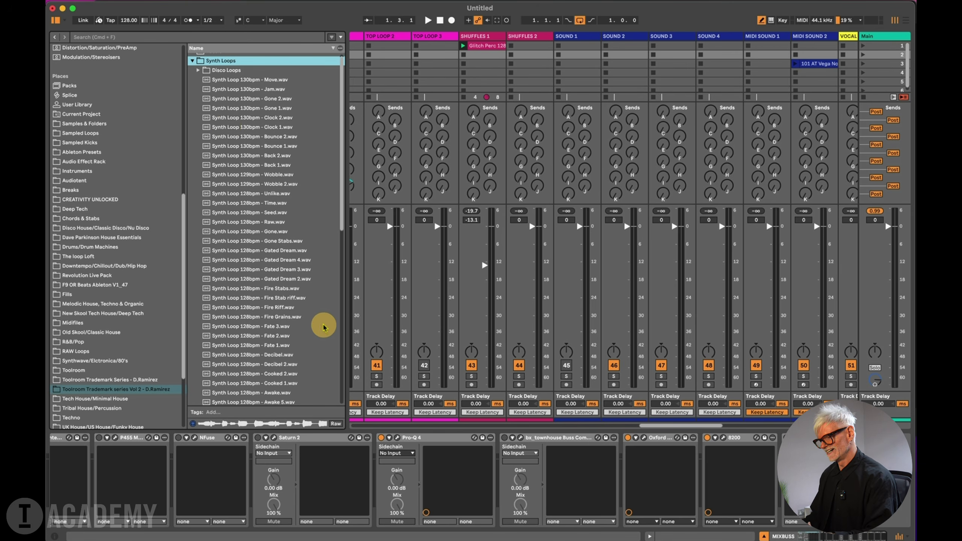
pyautogui.scroll(-10, 323, 328)
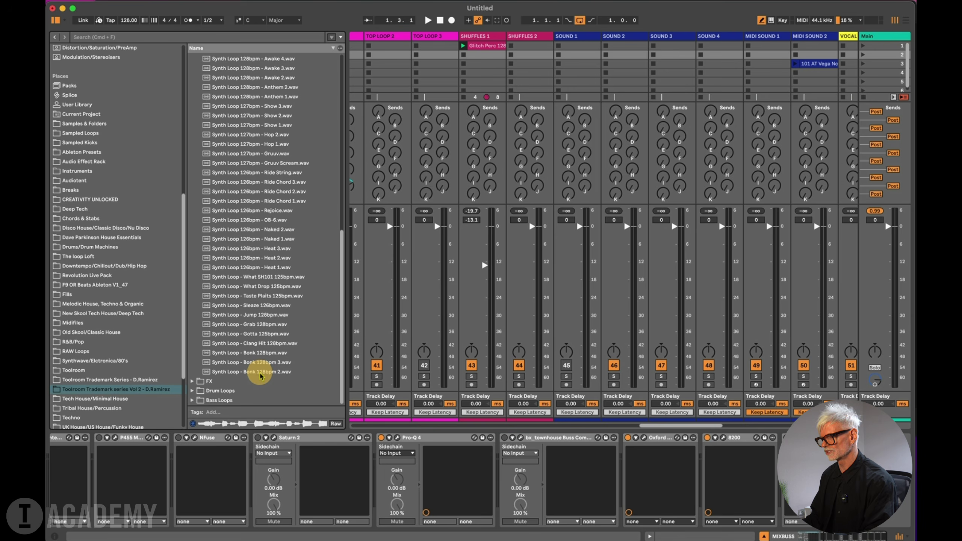
pyautogui.scroll(5, 280, 292)
pyautogui.scroll(10, 281, 293)
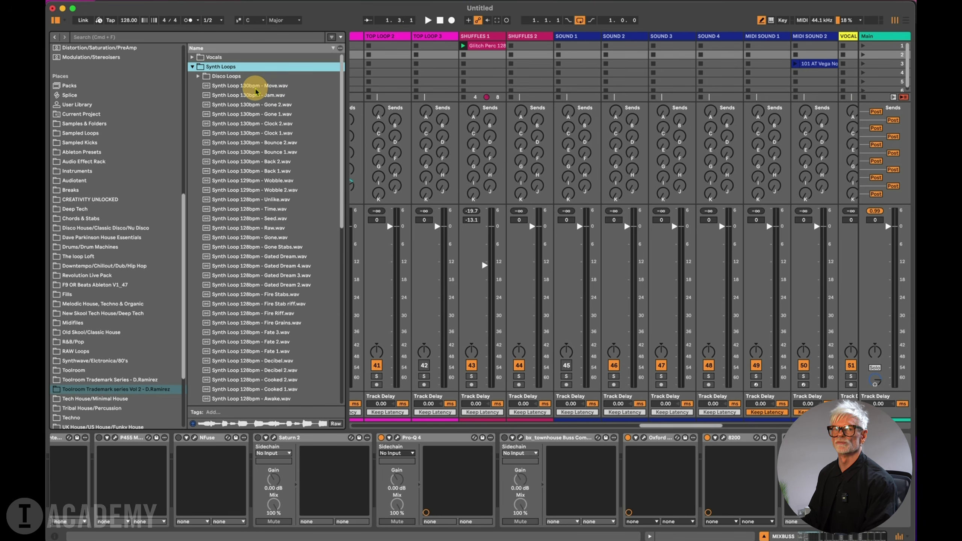
# Audition the Move and Jam 130bpm synth loops over the beat and place the Jam loop in the first slot of SOUND 1.
pyautogui.click(255, 86)
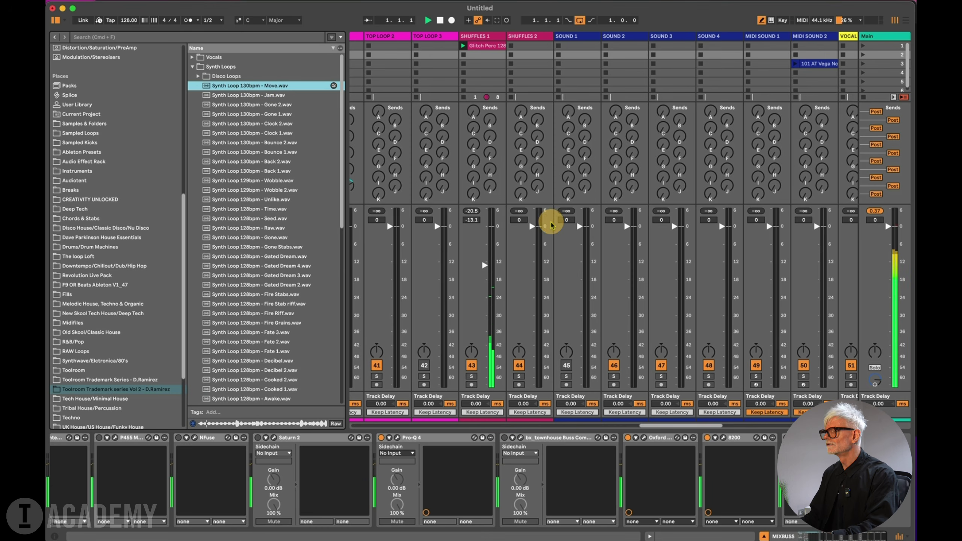
pyautogui.click(282, 97)
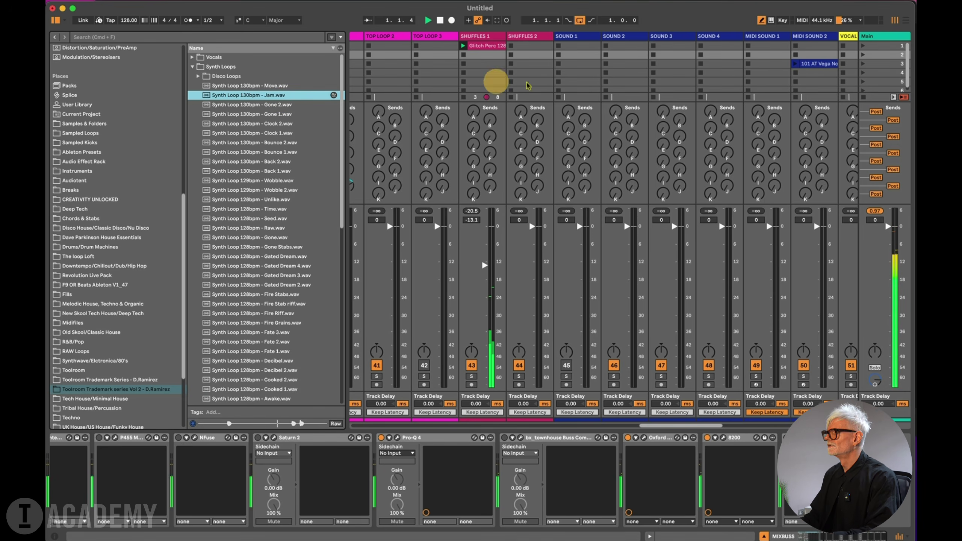
pyautogui.moveTo(252, 99); pyautogui.dragTo(566, 42)
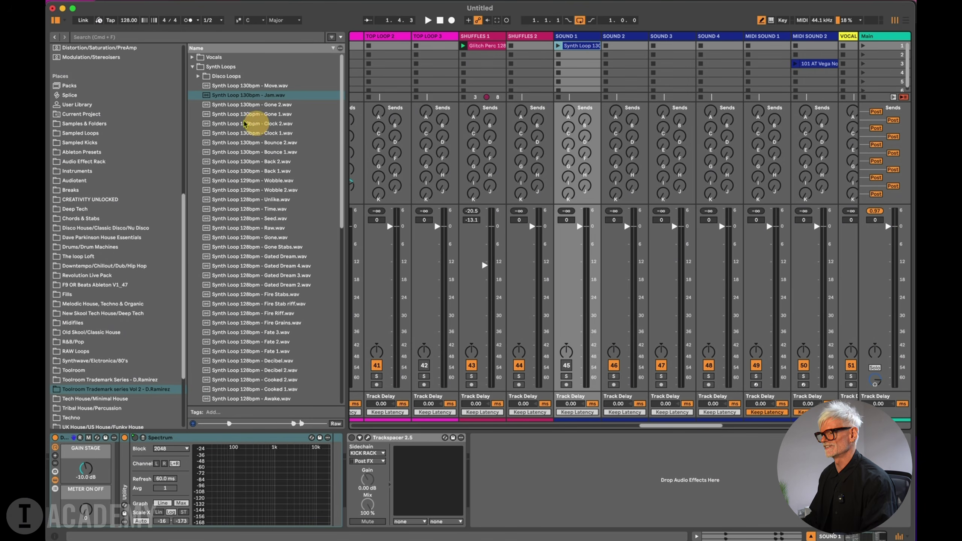
# Audition the 130bpm synth loops one after another from Gone 2 to Back 1 against the beat.
pyautogui.press('space')
pyautogui.click(279, 106)
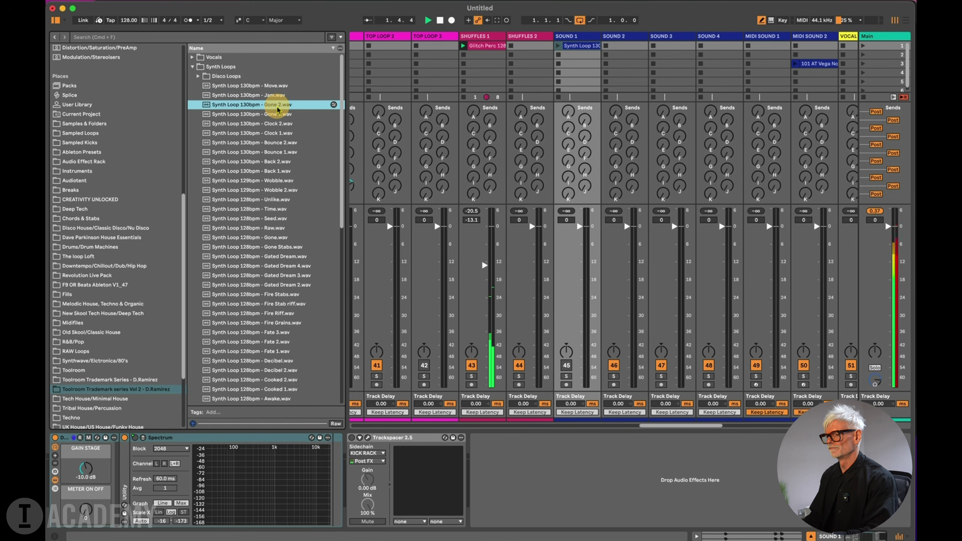
pyautogui.press('Down')
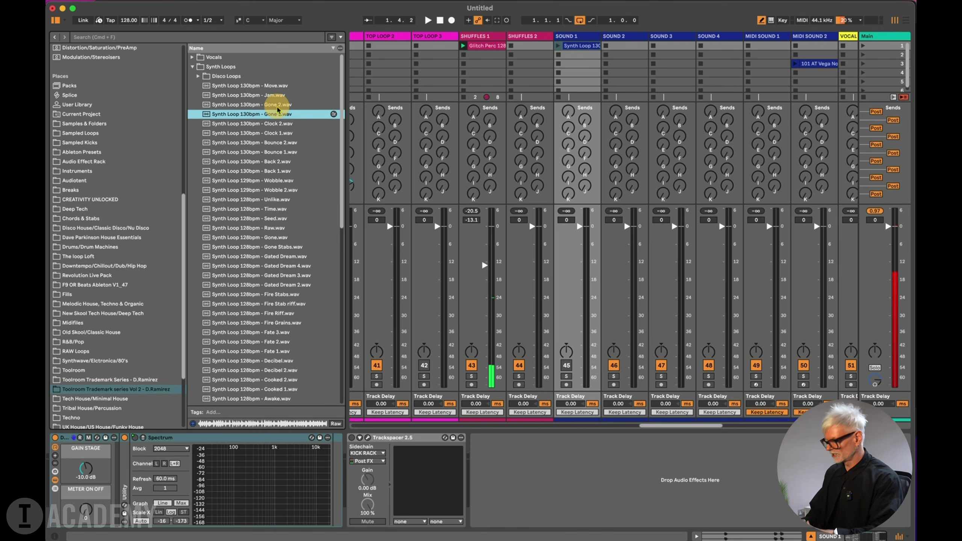
pyautogui.press('Down')
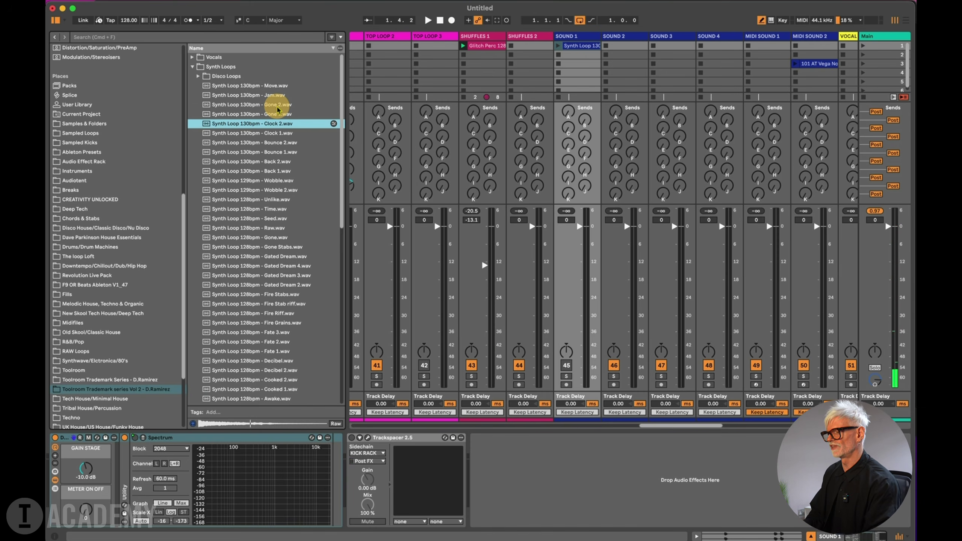
pyautogui.press('Down')
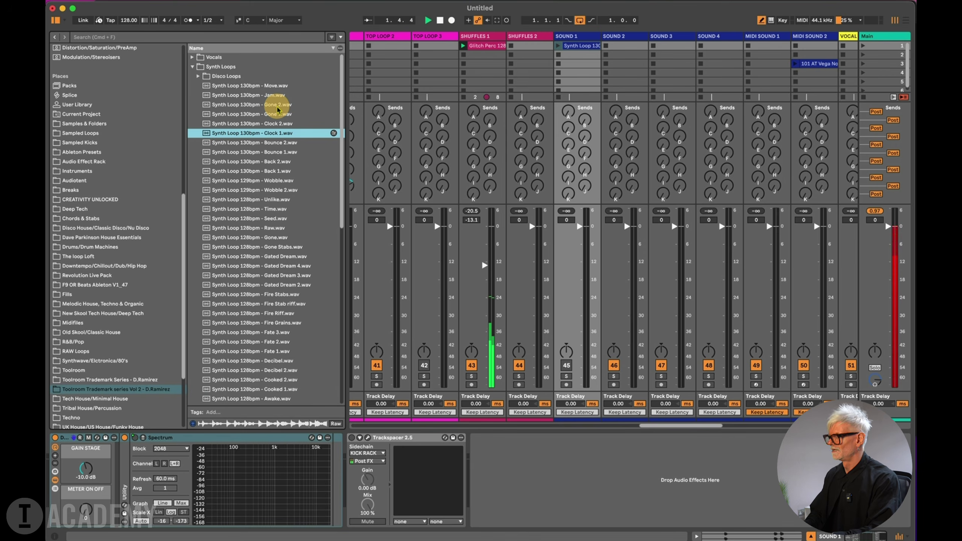
pyautogui.press('Down')
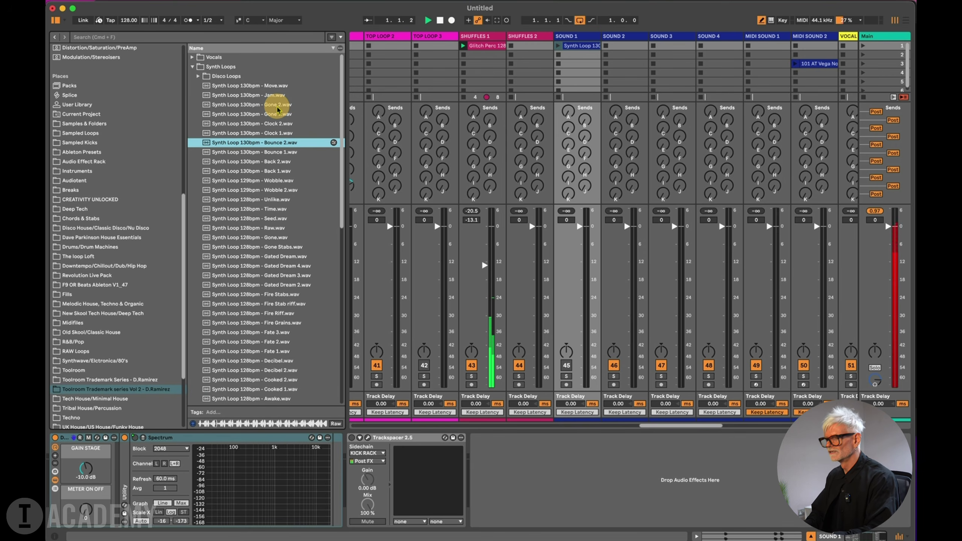
pyautogui.press('Down')
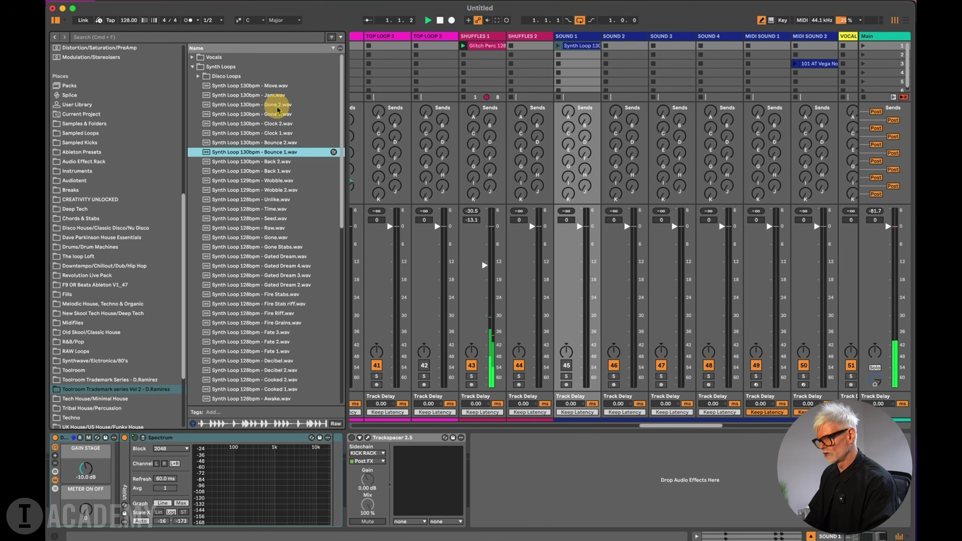
pyautogui.press('Down')
pyautogui.press('Down')
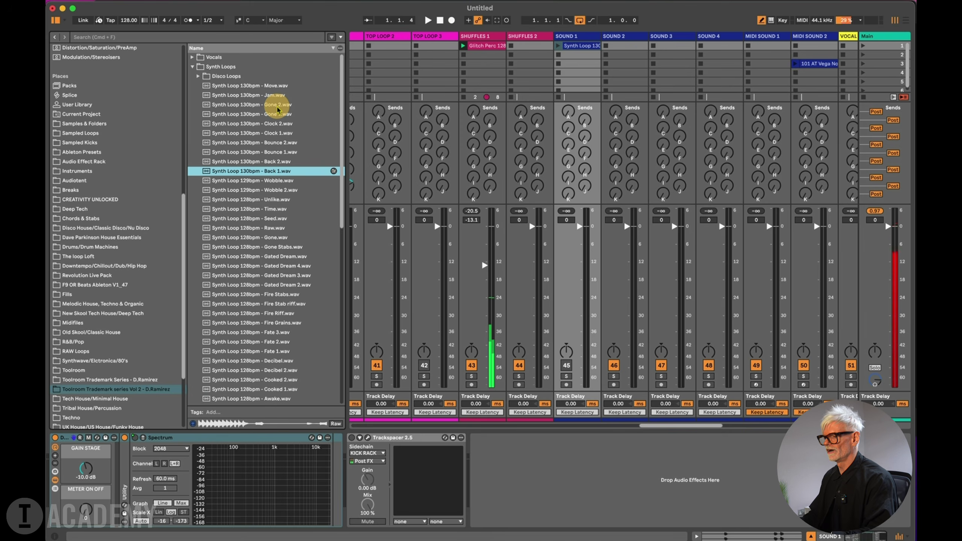
# Place the 130bpm Back 1 synth loop in the first slot of SOUND 2, launch it and switch off that track's ShaperBox 3 during playback.
pyautogui.moveTo(266, 171); pyautogui.dragTo(632, 47)
pyautogui.click(606, 46)
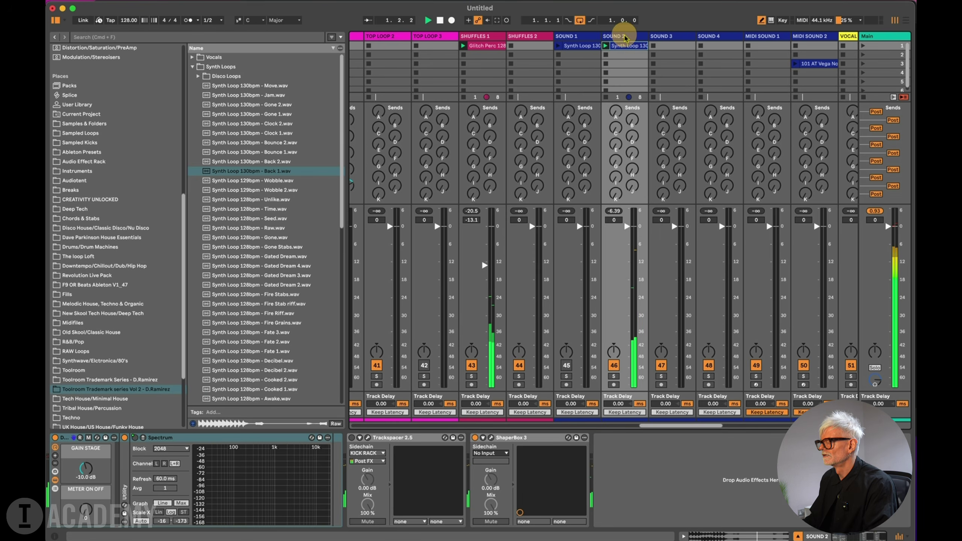
pyautogui.click(499, 440)
pyautogui.press('space')
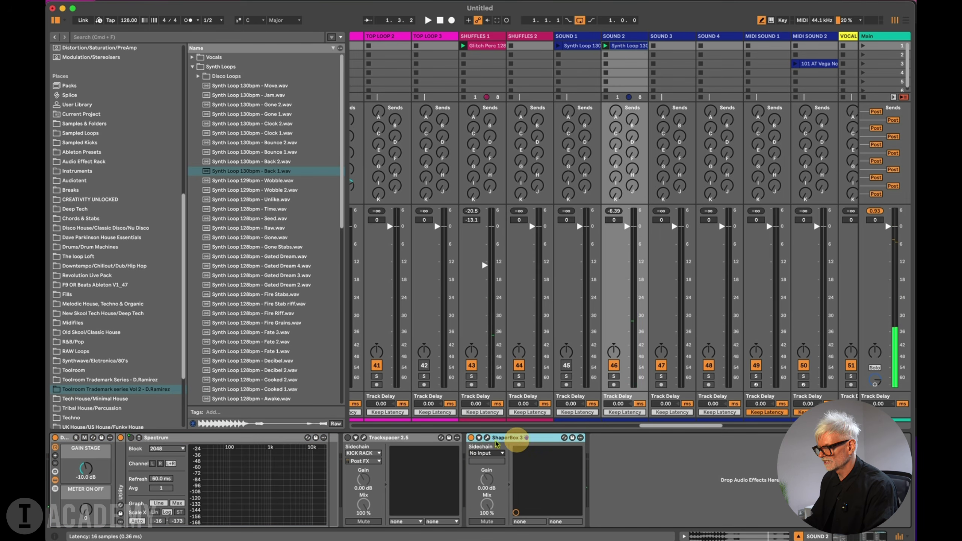
pyautogui.press('space')
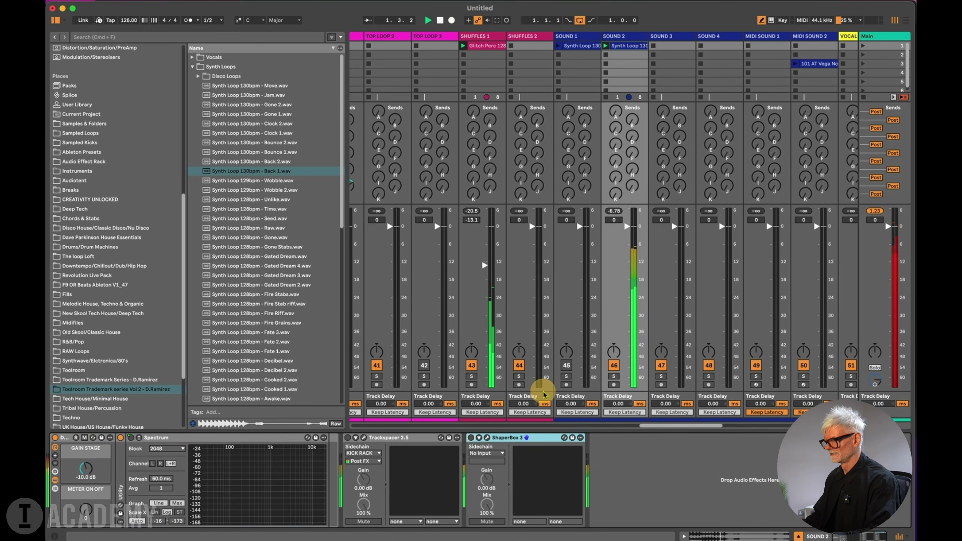
# Compare the beat with and without SOUND 2, and leave the SOUND 2 track muted.
pyautogui.click(613, 365)
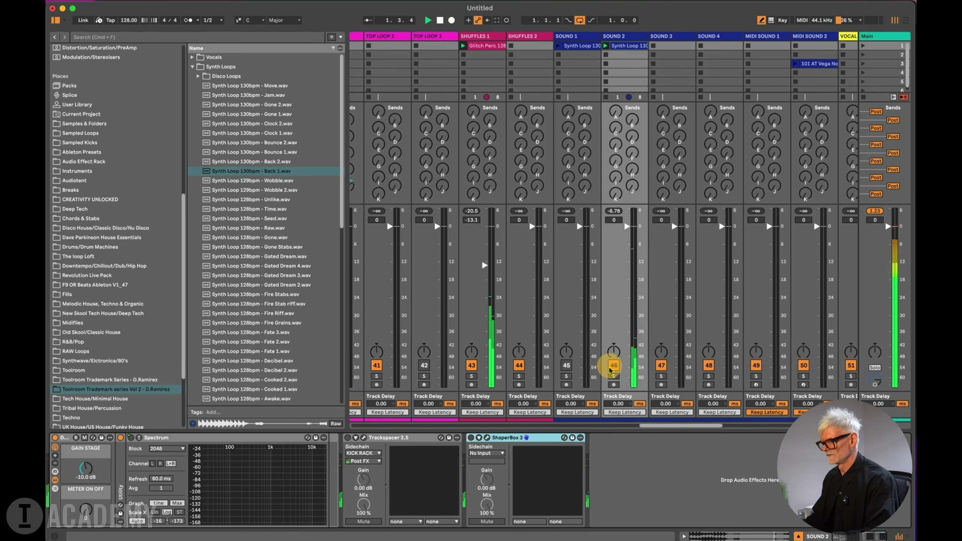
pyautogui.hscroll(-3, 672, 423)
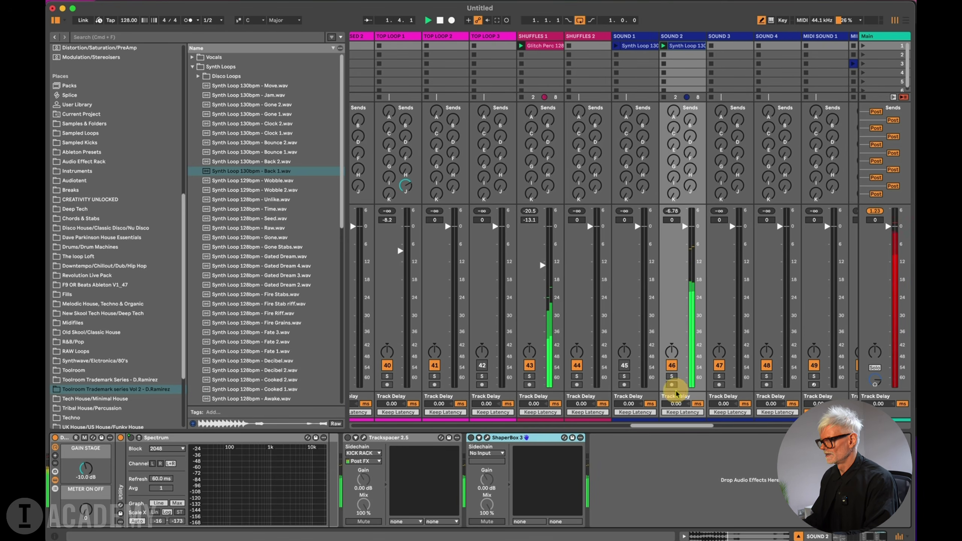
pyautogui.click(672, 366)
# Audition the synth loops from the 129bpm Wobble to the 128bpm Raw against the playing beat.
pyautogui.click(249, 181)
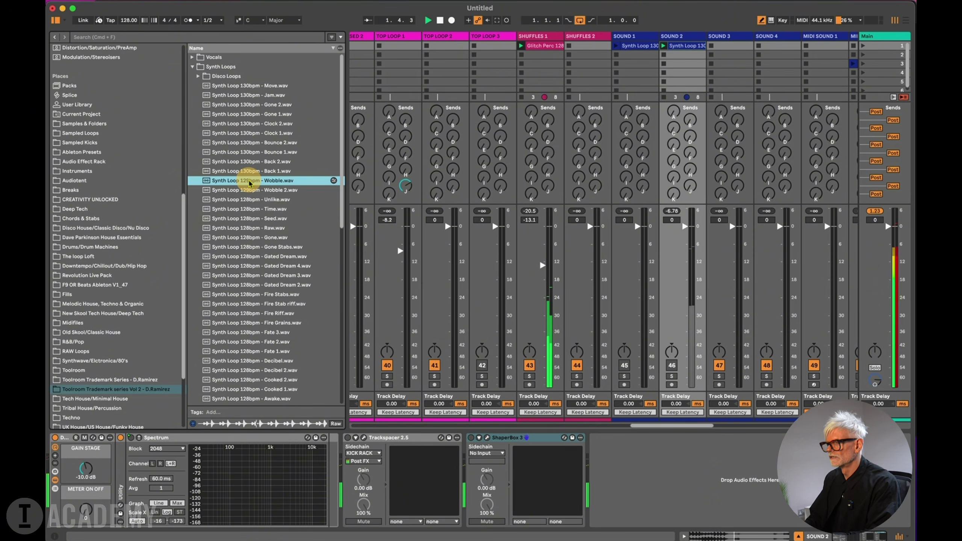
pyautogui.press('Down')
pyautogui.press('Down')
pyautogui.press('Down')
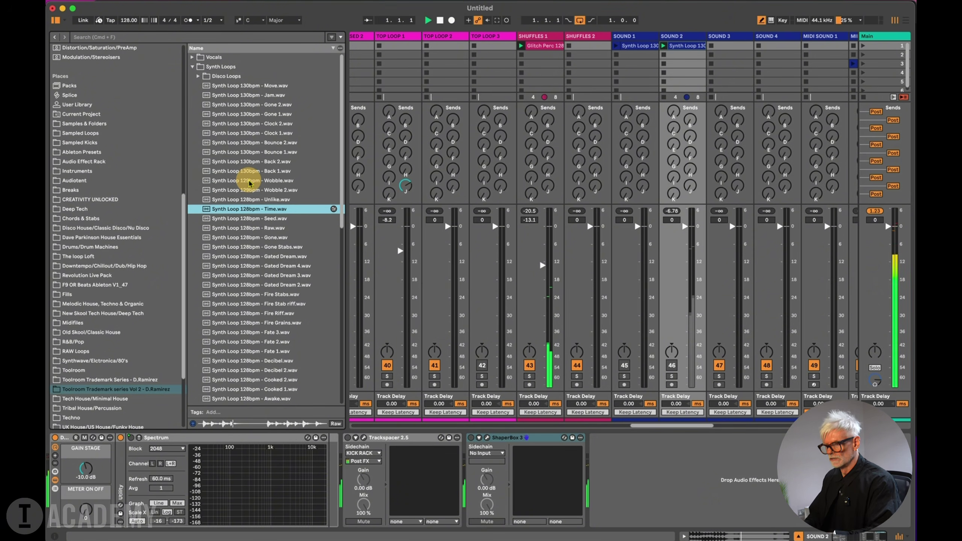
pyautogui.press('Down')
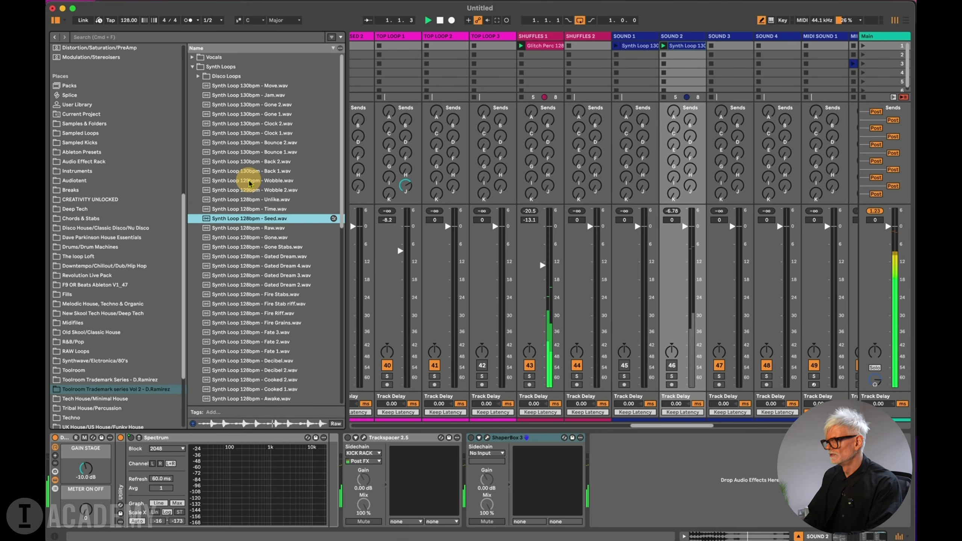
pyautogui.press('Down')
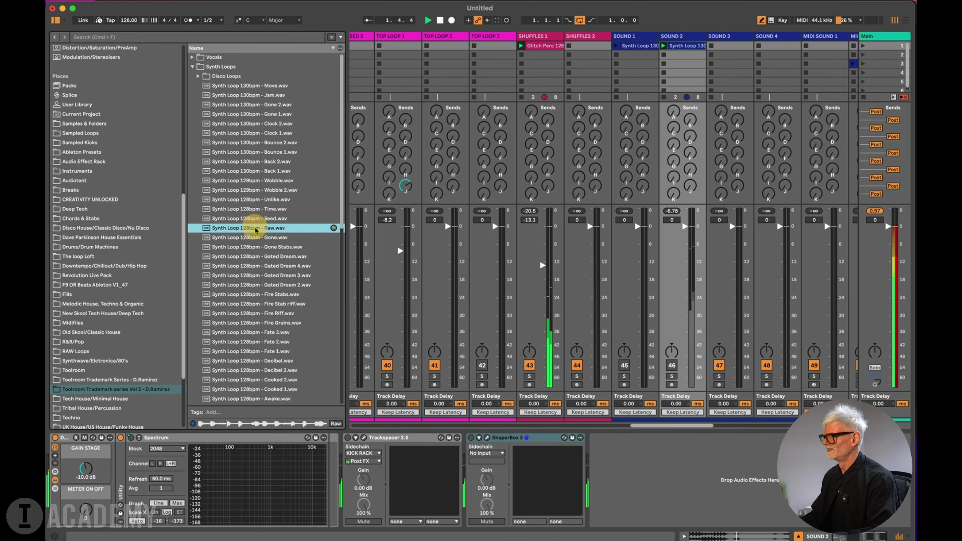
# Place the 128bpm Raw synth loop in the first slot of SOUND 3, launch it and lower the track volume to -7.0 dB.
pyautogui.hscroll(5, 648, 176)
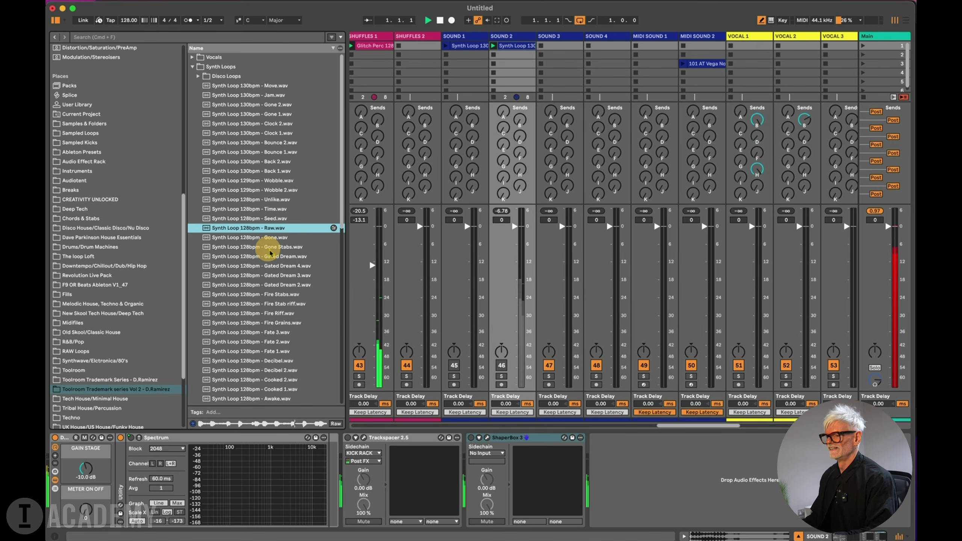
pyautogui.moveTo(251, 228); pyautogui.dragTo(563, 46)
pyautogui.click(541, 46)
pyautogui.moveTo(567, 229); pyautogui.dragTo(563, 223)
# Raise the SOUND 3 volume to -4.7 dB while briefly bypassing the GAIN STAGE rack in the Main track's device chain.
pyautogui.click(889, 37)
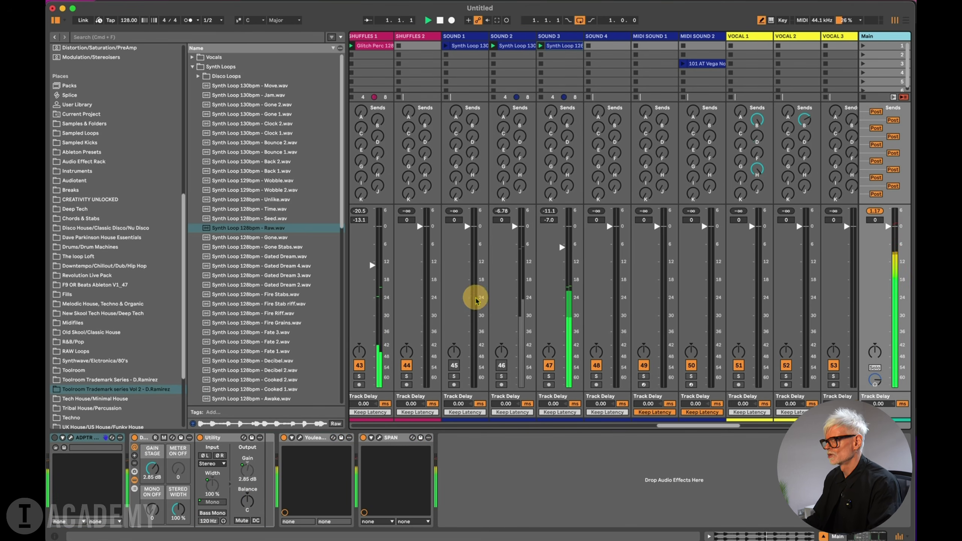
pyautogui.click(138, 440)
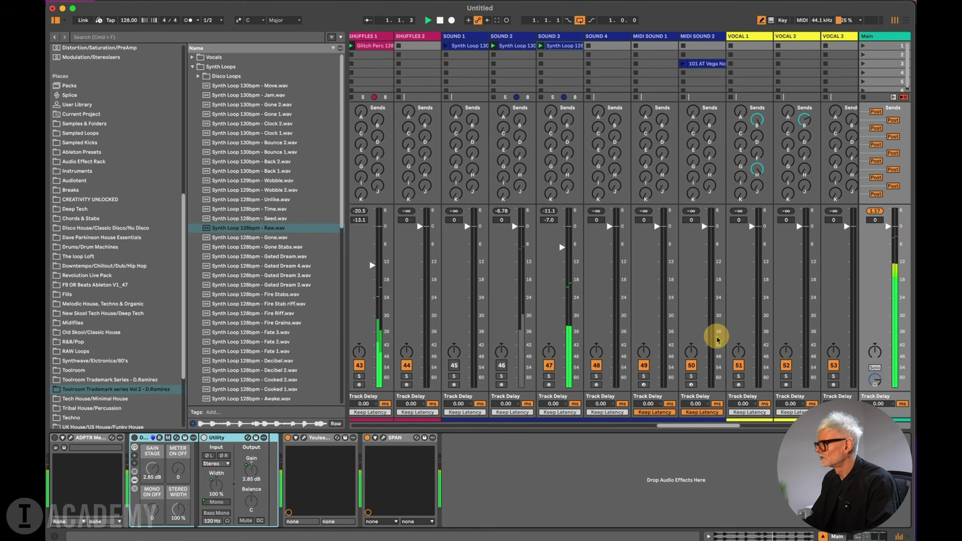
pyautogui.moveTo(562, 247); pyautogui.dragTo(562, 240)
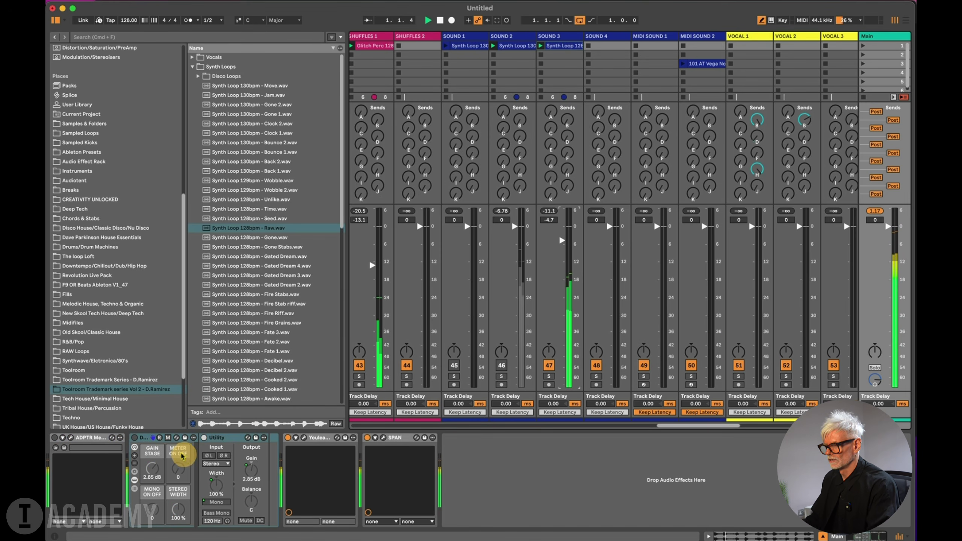
pyautogui.click(135, 437)
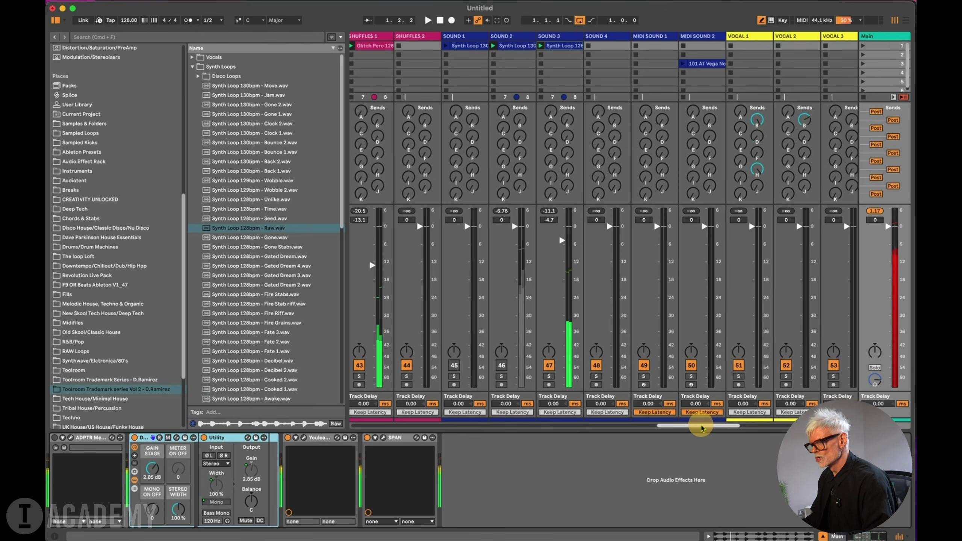
# Collapse the Synth Loops folder, expand Vocals and its Vocal Hooks subfolder, and browse the vocal loops.
pyautogui.moveTo(702, 427); pyautogui.dragTo(673, 428)
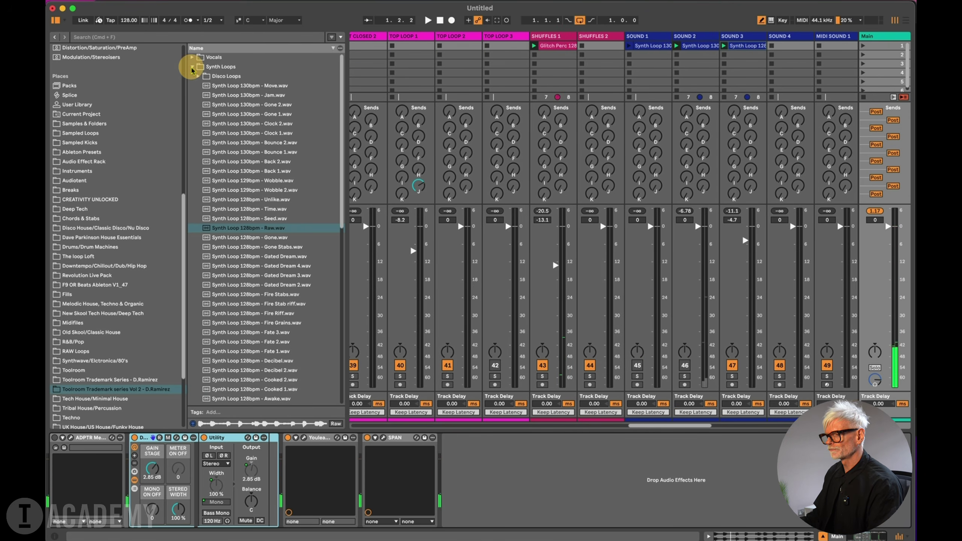
pyautogui.click(192, 67)
pyautogui.click(192, 57)
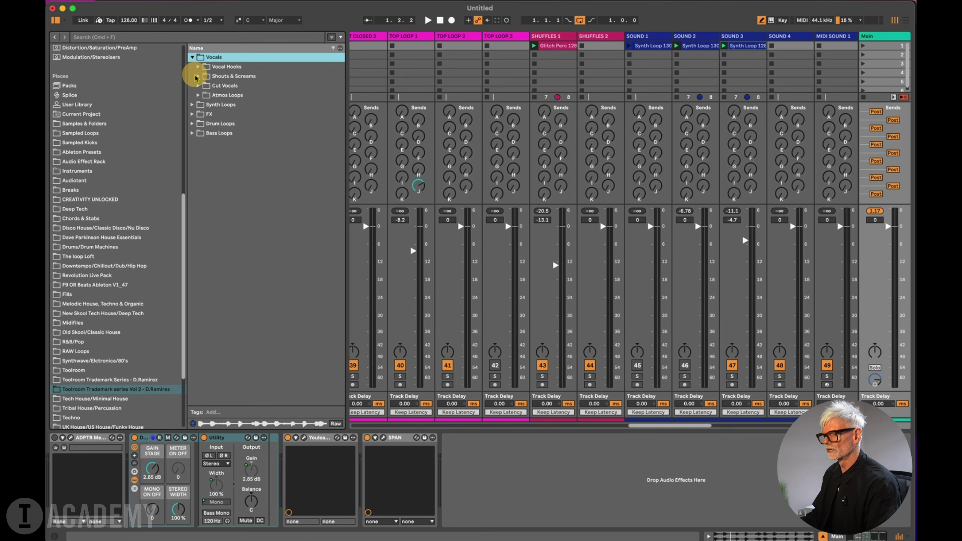
pyautogui.click(197, 66)
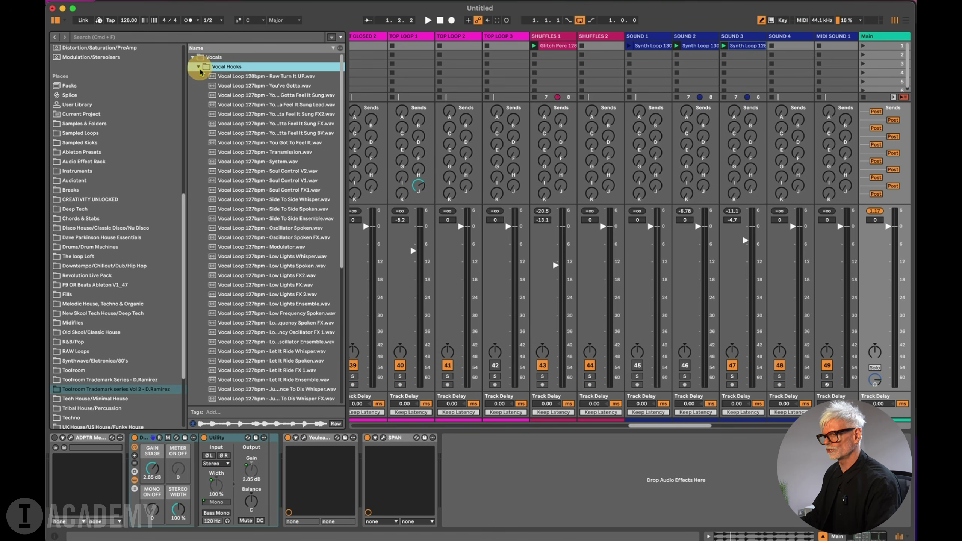
pyautogui.scroll(-10, 249, 121)
pyautogui.scroll(5, 250, 130)
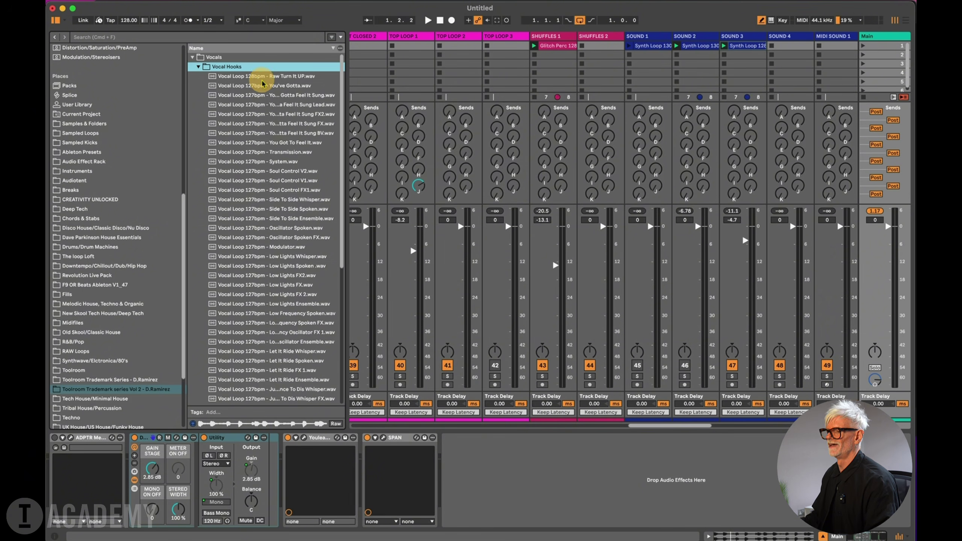
pyautogui.scroll(-6, 232, 315)
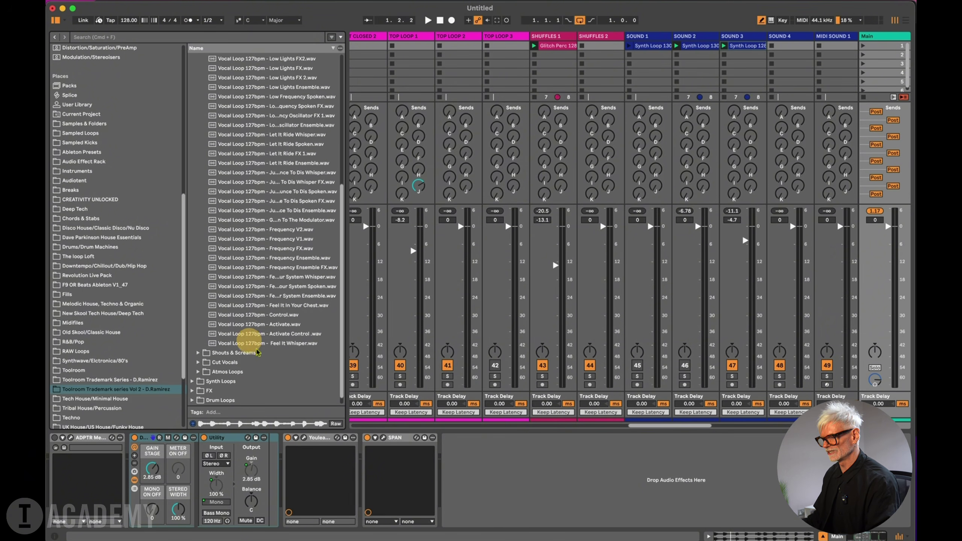
# Audition the 127bpm vocal loops from Feel It Whisper up to Frequency Ensemble FX against the playing beat.
pyautogui.press('space')
pyautogui.click(268, 344)
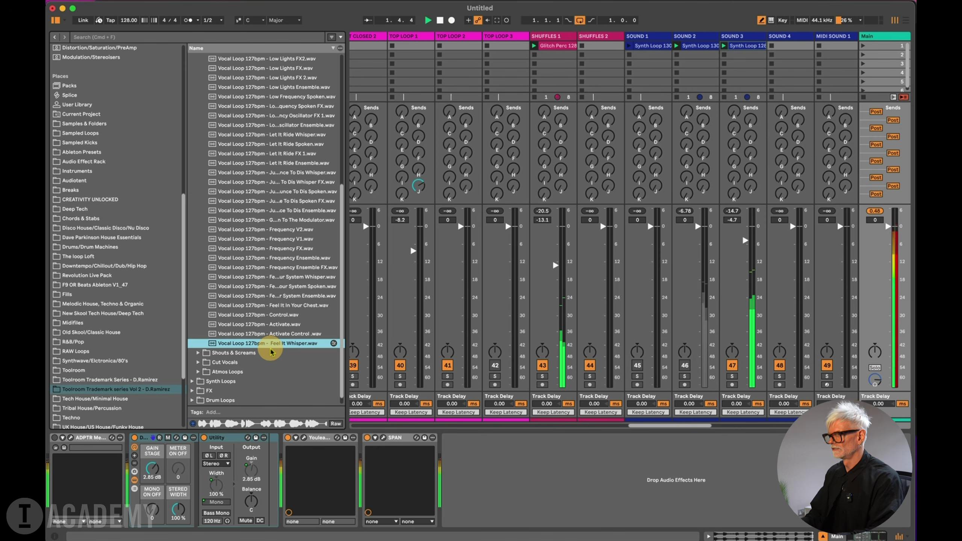
pyautogui.press('Up')
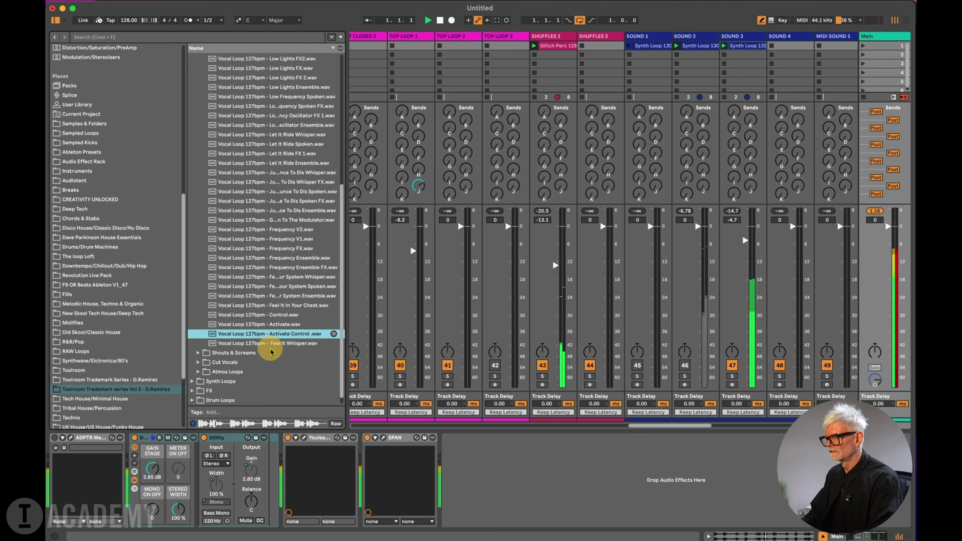
pyautogui.press('Up')
pyautogui.press('Up')
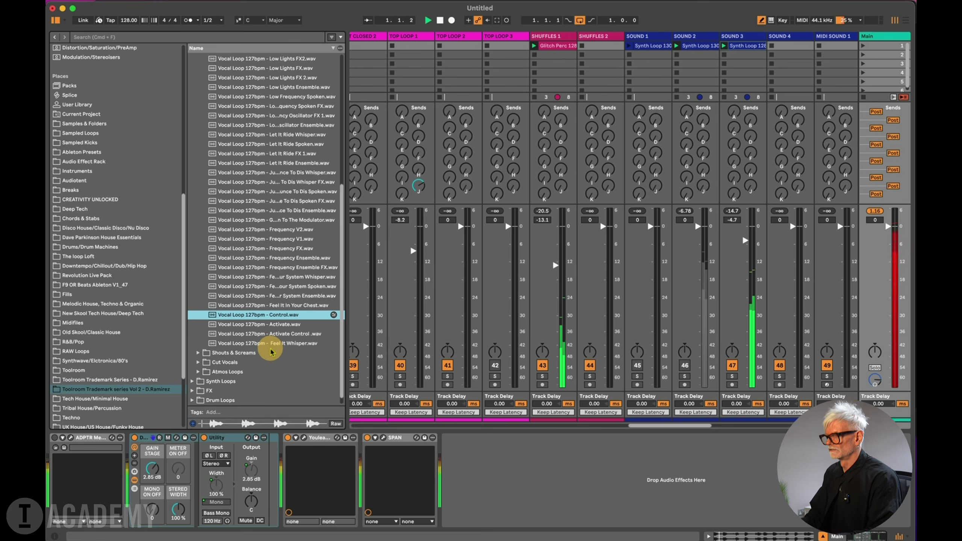
pyautogui.press('Up')
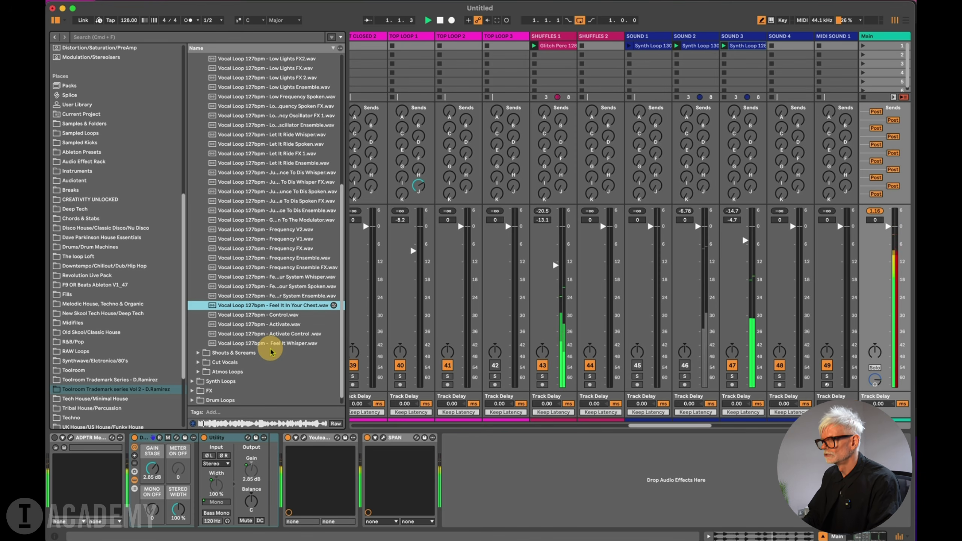
pyautogui.press('Up')
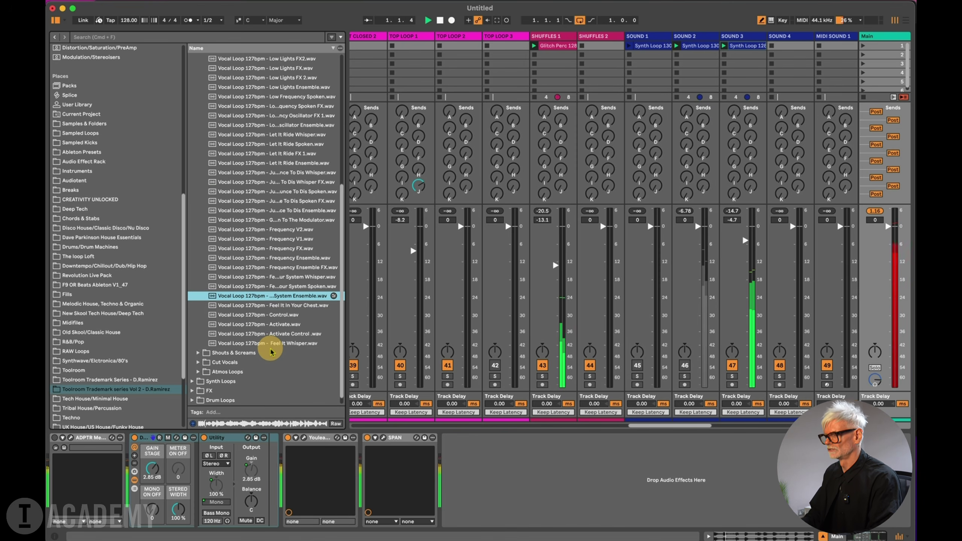
pyautogui.press('Up')
pyautogui.press('Up')
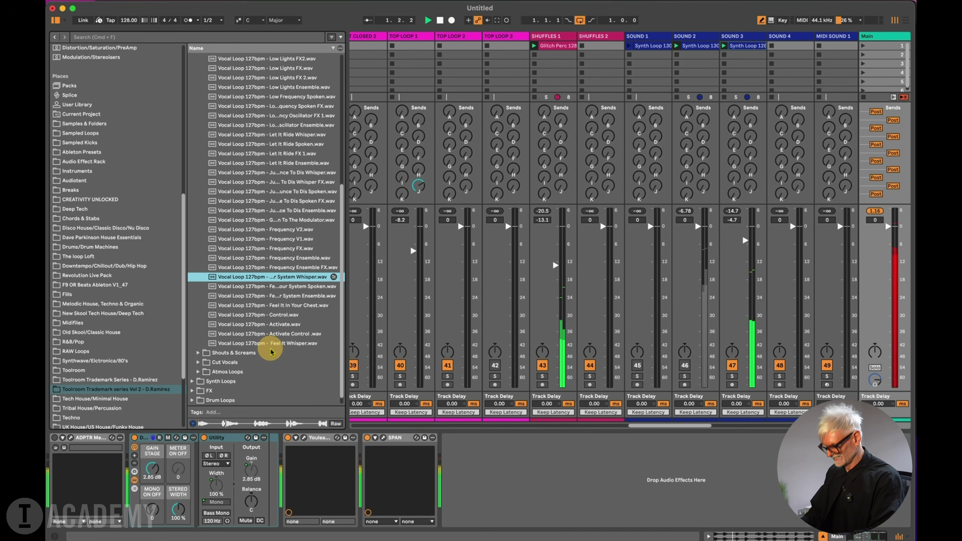
pyautogui.press('Up')
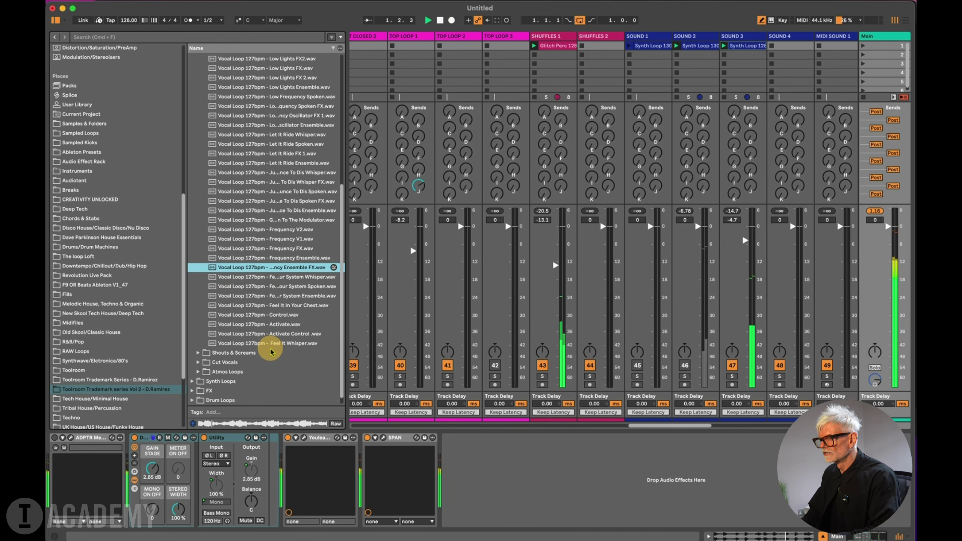
pyautogui.press('Down')
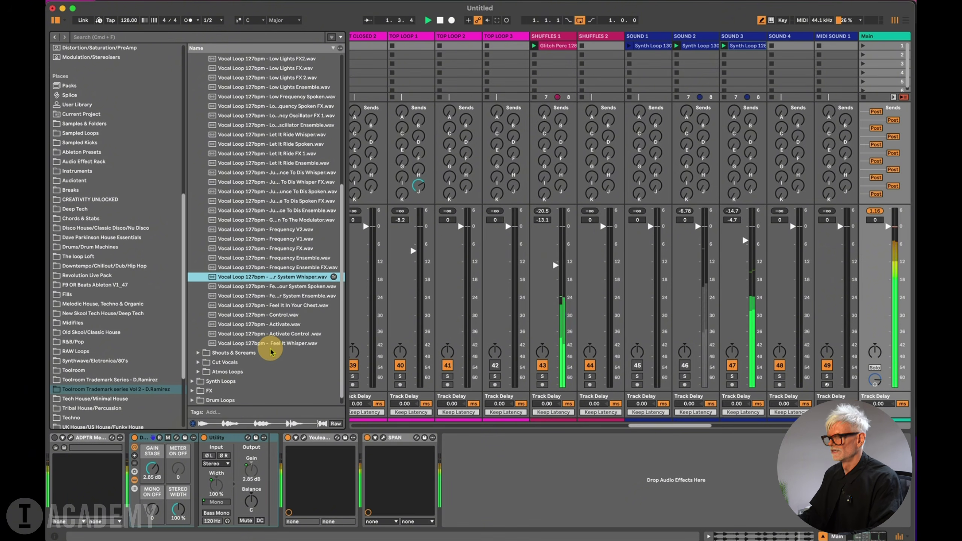
# Stop the beat and audition the vocal loops on their own from Frequency Ensemble FX up to the To Dis Whisper FX loop.
pyautogui.hscroll(10, 639, 184)
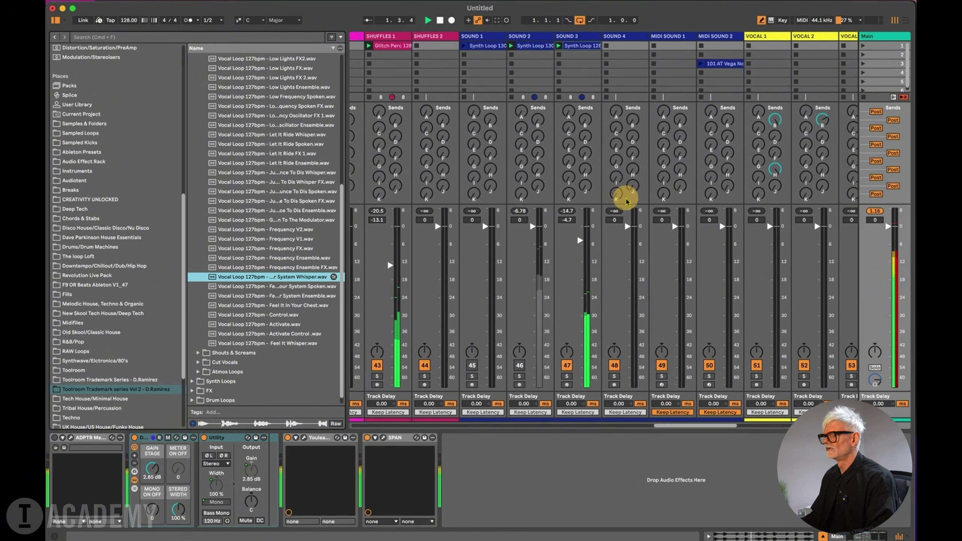
pyautogui.click(288, 269)
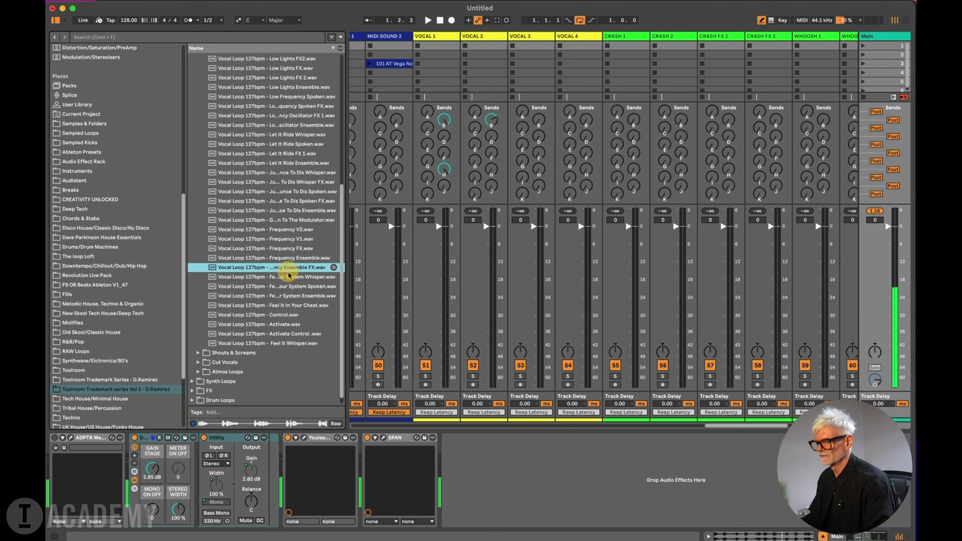
pyautogui.press('Up')
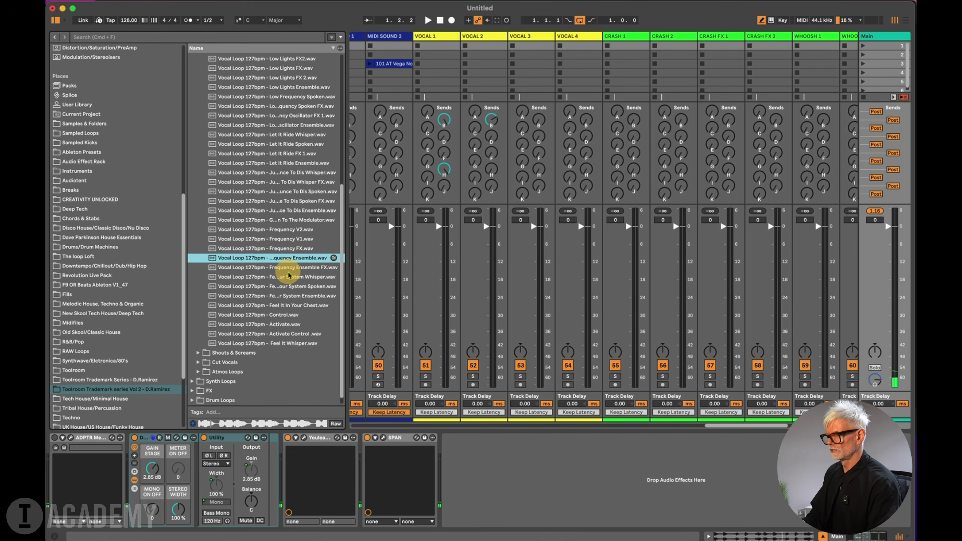
pyautogui.press('Up')
pyautogui.press('Up')
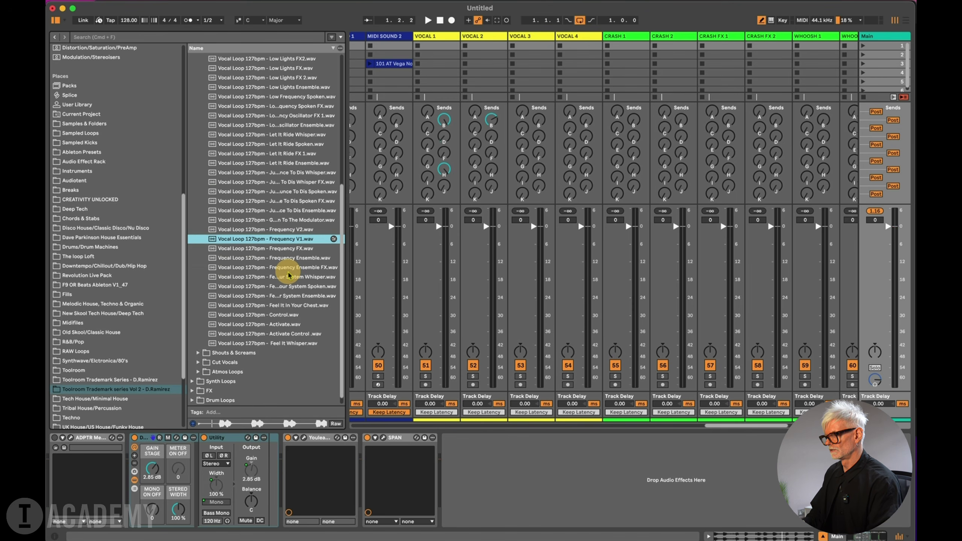
pyautogui.press('Up')
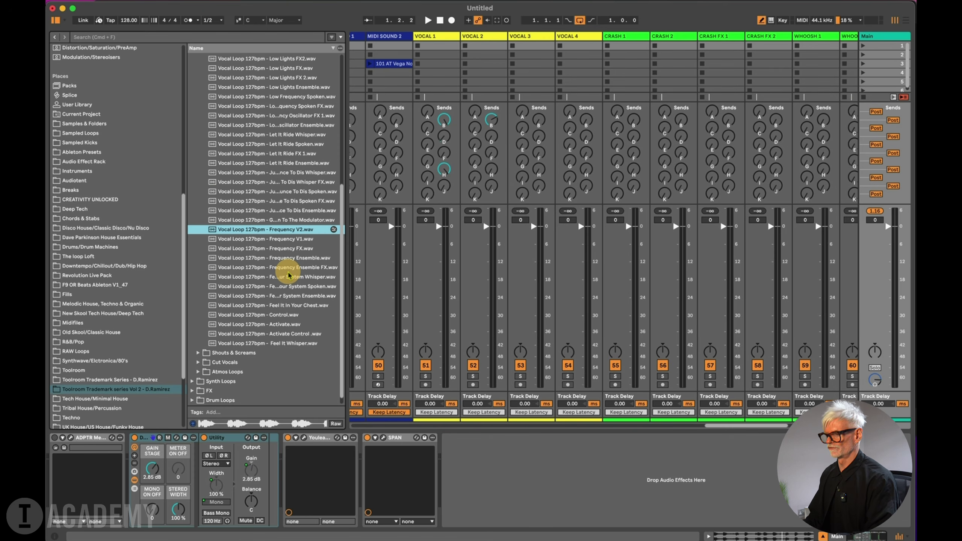
pyautogui.press('Up')
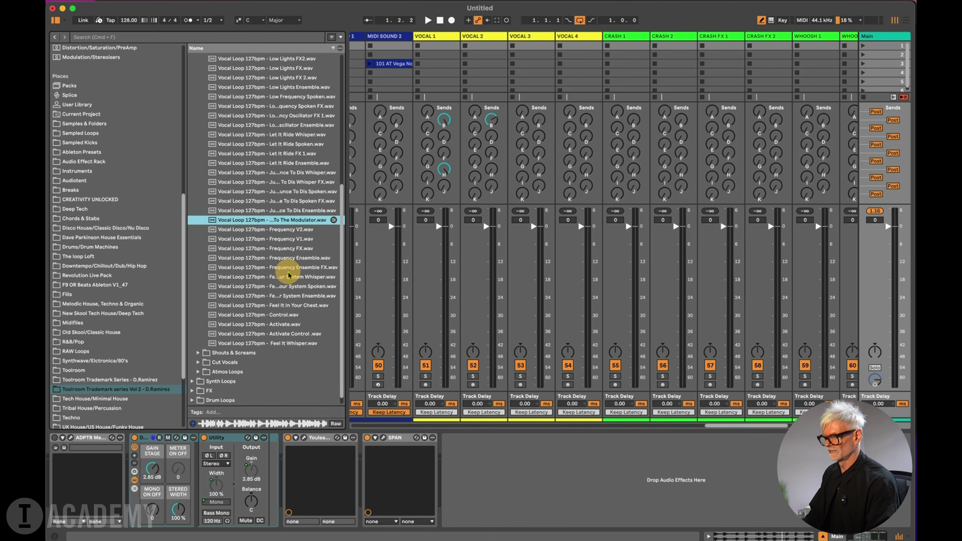
pyautogui.press('Up')
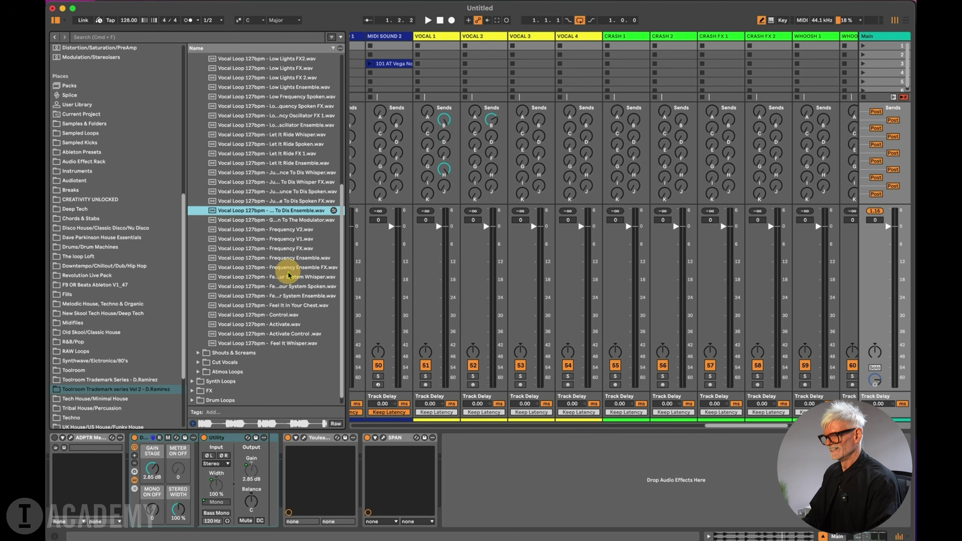
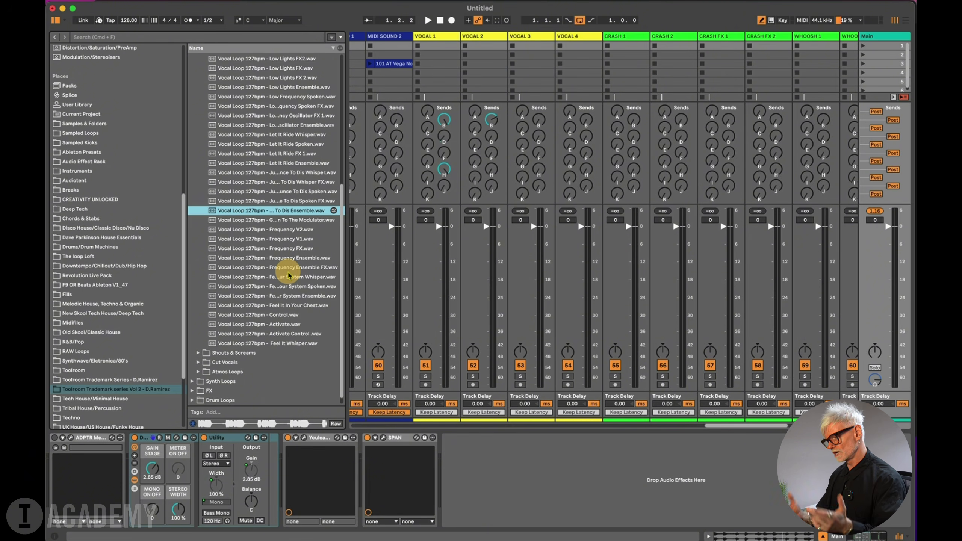
pyautogui.press('Up')
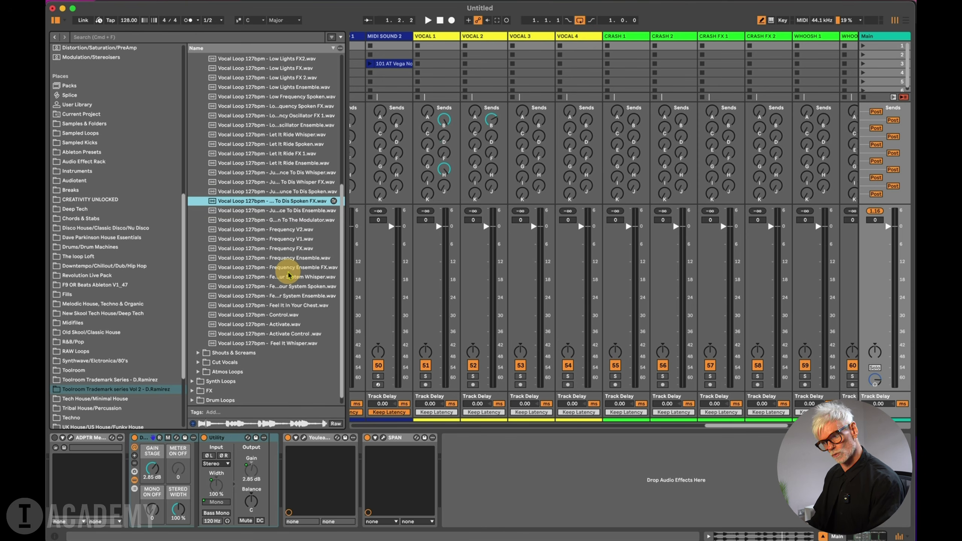
pyautogui.press('Up')
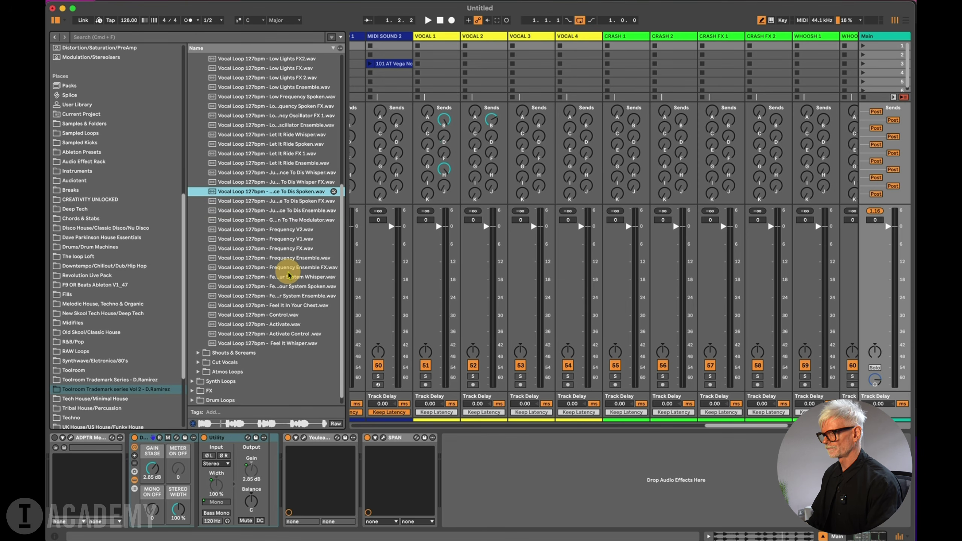
pyautogui.press('Up')
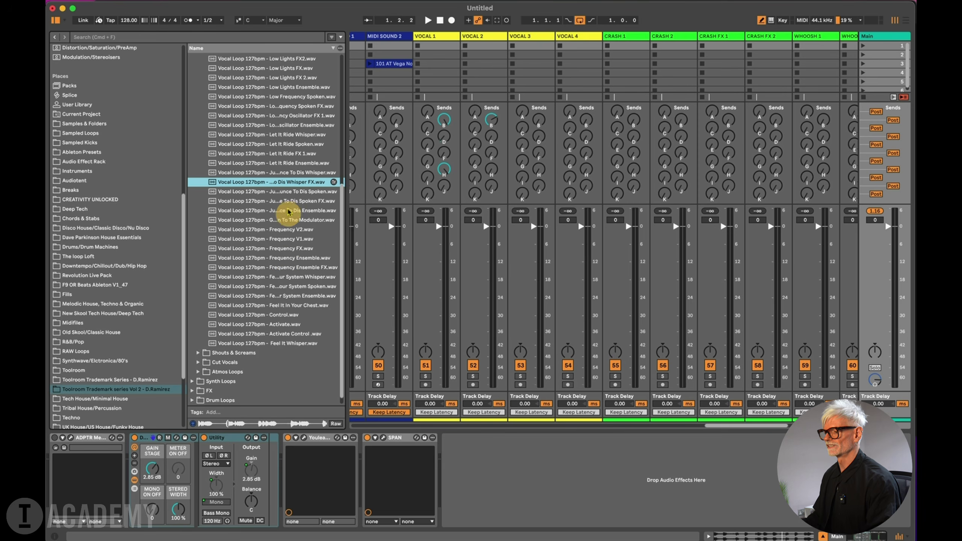
# Place the To Dis Whisper FX vocal loop in the first slot of VOCAL 1, launch it and lower the track volume to -6.6 dB.
pyautogui.moveTo(267, 183); pyautogui.dragTo(438, 47)
pyautogui.click(417, 45)
pyautogui.moveTo(439, 226); pyautogui.dragTo(439, 245)
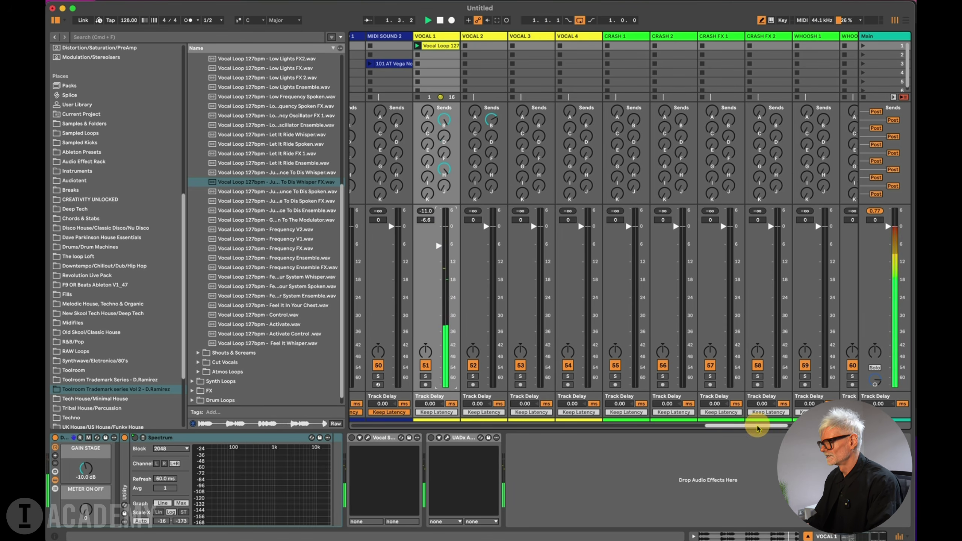
# Raise the SOUND 3 volume to -1.9 dB to balance the synth loop against the vocal.
pyautogui.moveTo(756, 424); pyautogui.dragTo(705, 428)
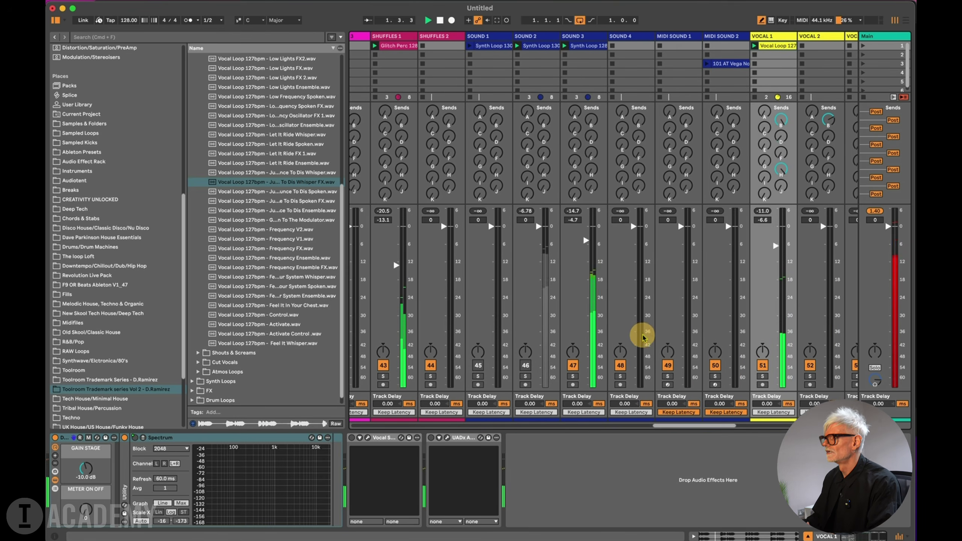
pyautogui.moveTo(580, 243); pyautogui.dragTo(585, 242)
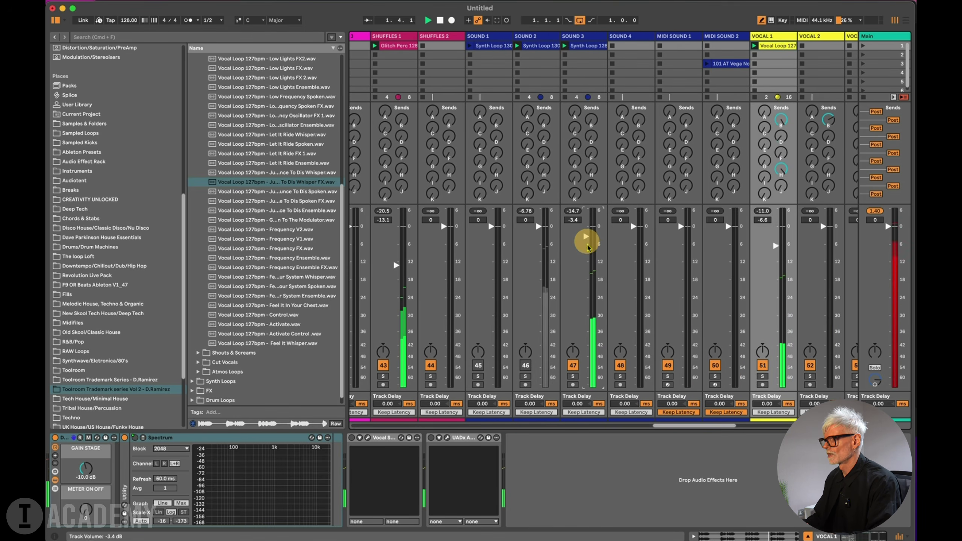
pyautogui.moveTo(694, 424)
pyautogui.mouseDown()
pyautogui.moveTo(737, 427)
pyautogui.moveTo(700, 432)
pyautogui.moveTo(699, 423)
pyautogui.mouseUp()
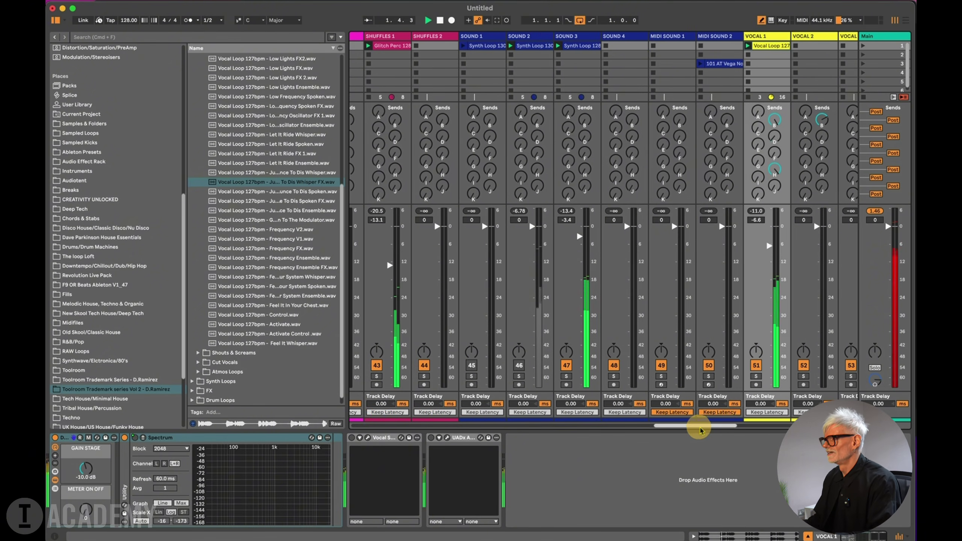
pyautogui.moveTo(579, 237); pyautogui.dragTo(579, 231)
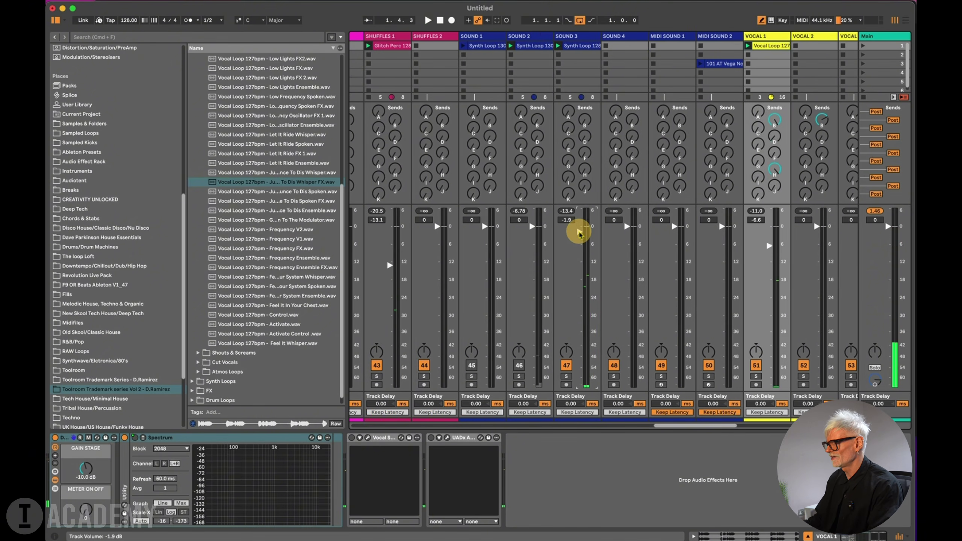
# Play the beat again and lower the VOCAL 1 volume to -7.9 dB.
pyautogui.click(707, 427)
pyautogui.moveTo(708, 427); pyautogui.dragTo(713, 426)
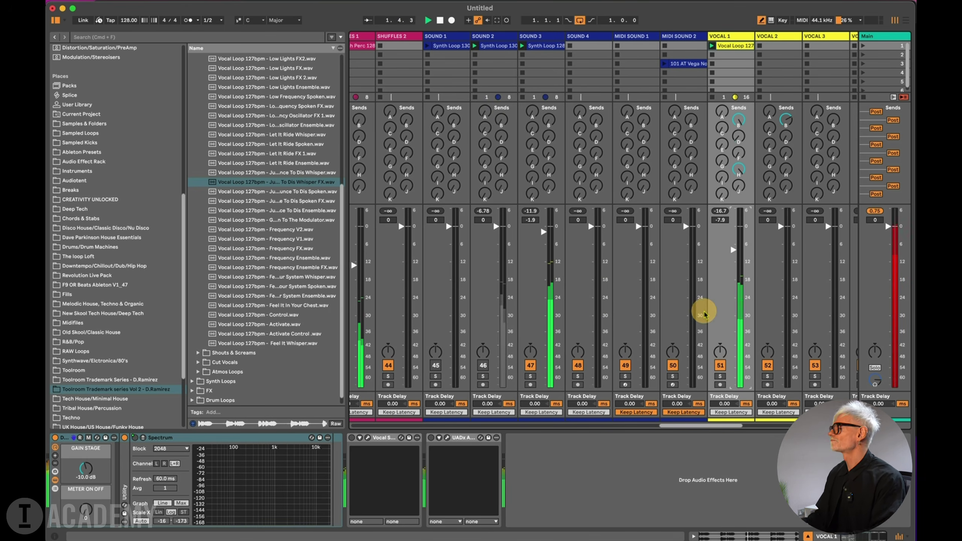
pyautogui.hscroll(4, 672, 301)
pyautogui.hscroll(1, 663, 307)
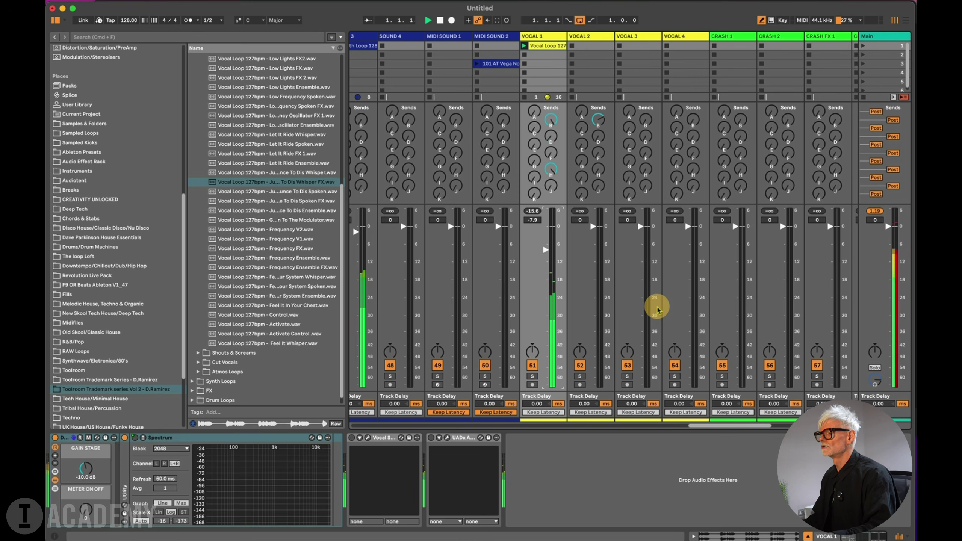
pyautogui.hscroll(5, 541, 109)
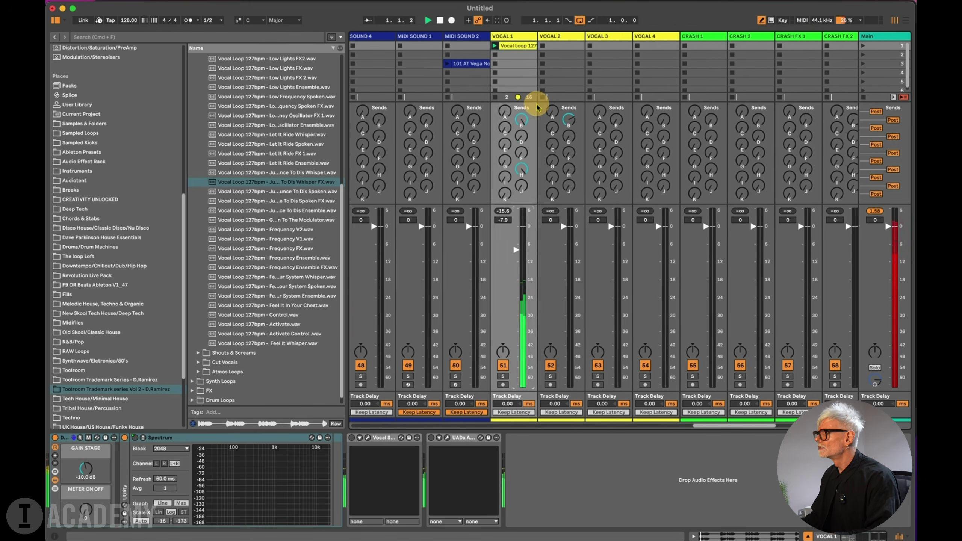
# Stop playback, switch to the Arrangement View and delete the KICK RACK, KICK MID and KICK HI tracks.
pyautogui.click(879, 44)
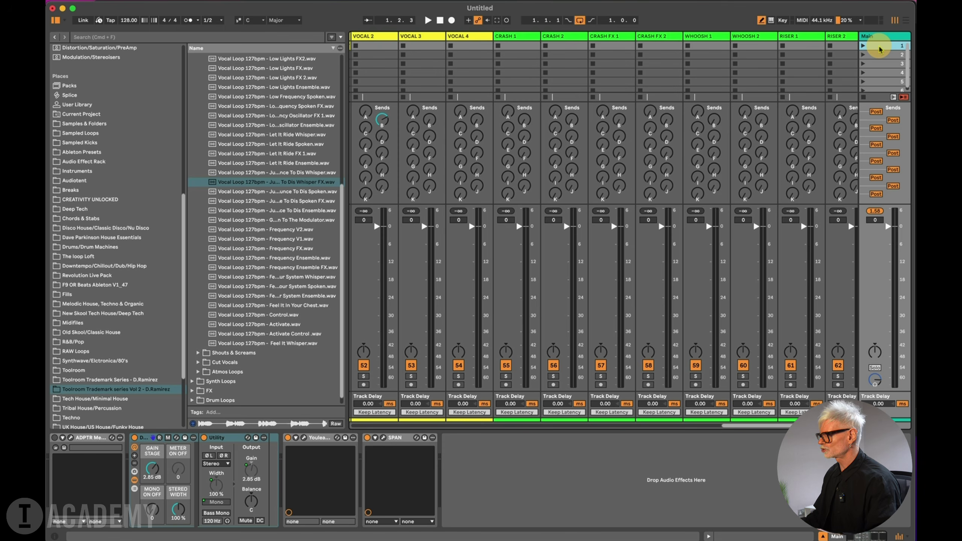
pyautogui.hscroll(-20, 451, 90)
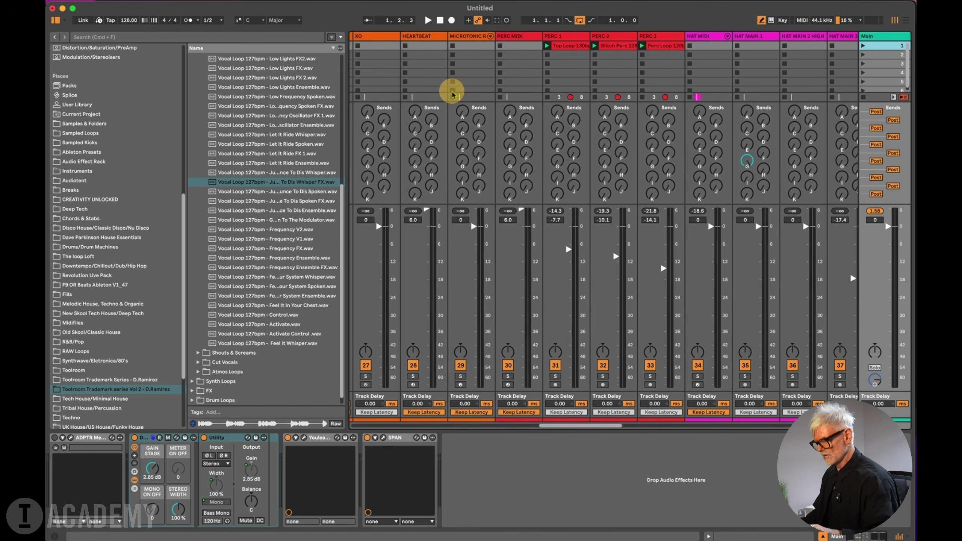
pyautogui.press('Tab')
pyautogui.click(763, 119)
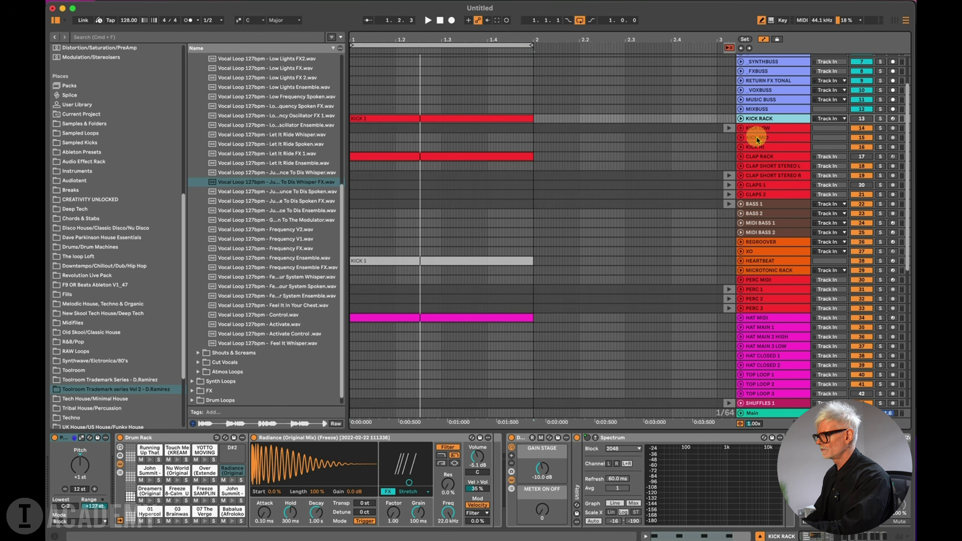
pyautogui.press('Delete')
pyautogui.click(765, 129)
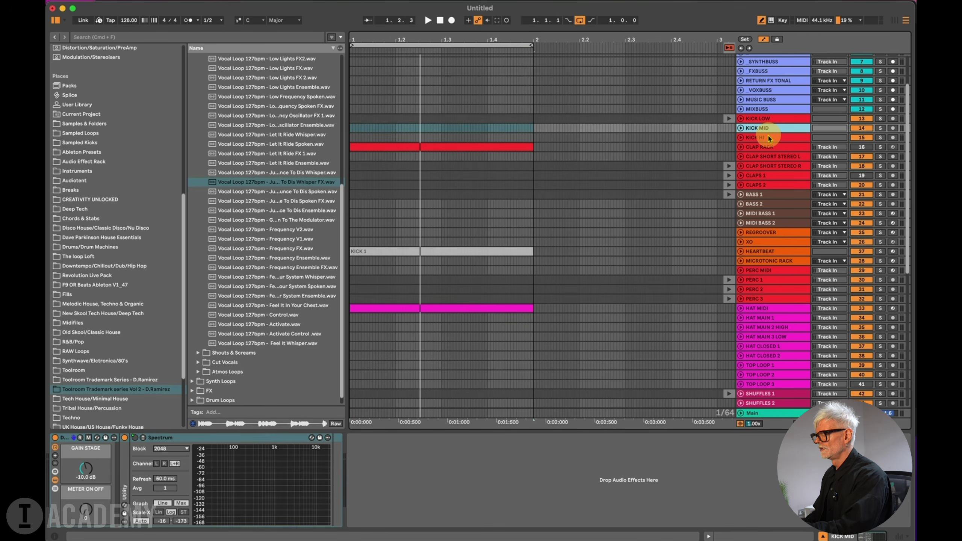
pyautogui.press('Delete')
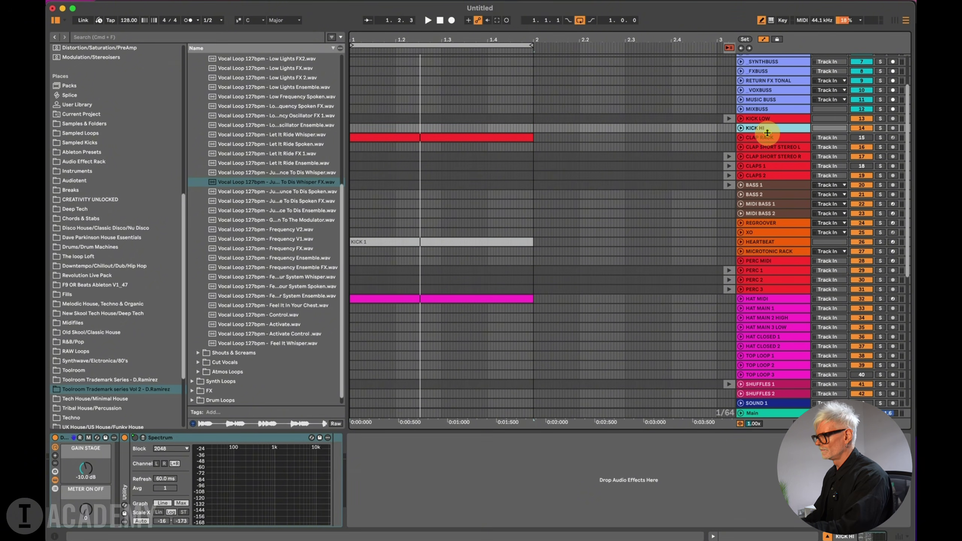
pyautogui.press('Delete')
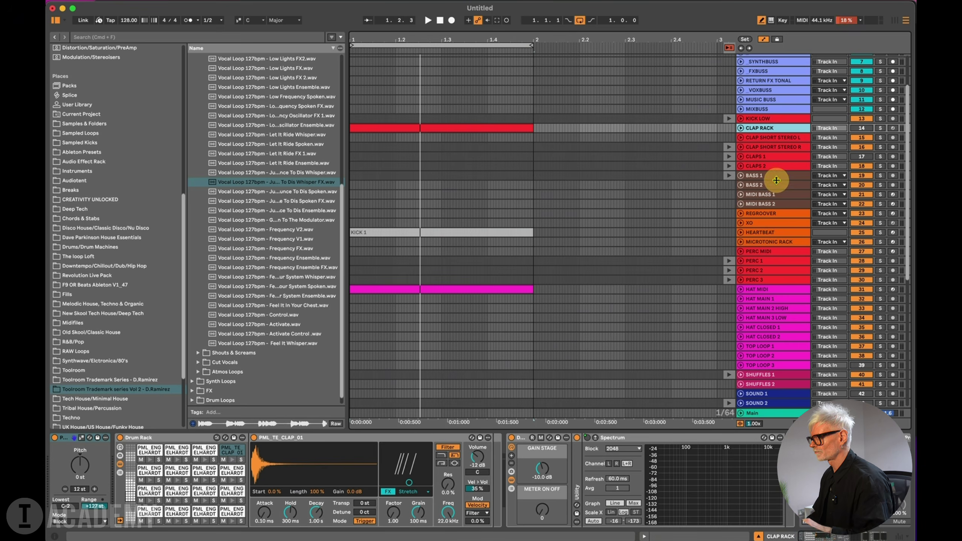
# Delete the REGROOVER, XO, HEARTBEAT and MICROTONIC RACK tracks together.
pyautogui.scroll(-1, 773, 199)
pyautogui.click(768, 195)
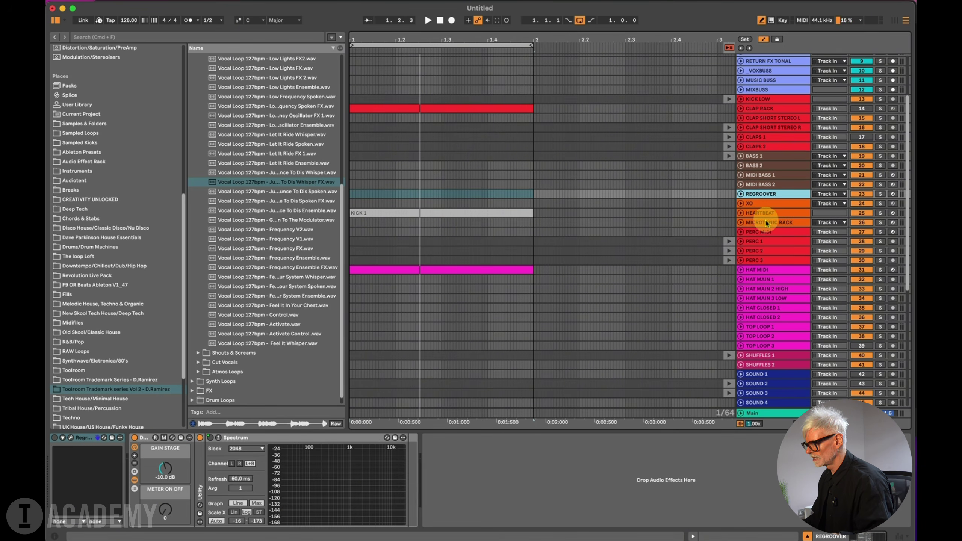
pyautogui.keyDown('shift'); pyautogui.click(766, 223); pyautogui.keyUp('shift')
pyautogui.press('Delete')
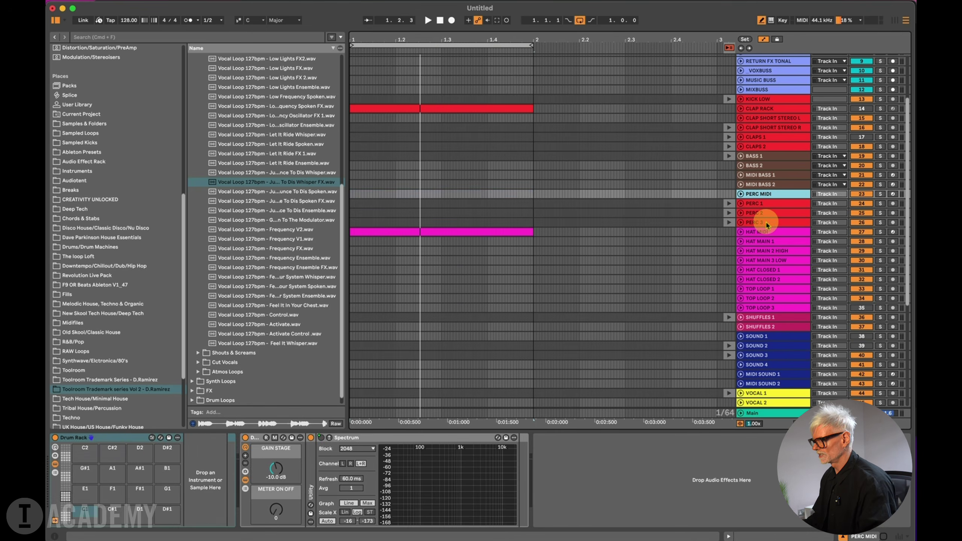
# Delete the hat and top loop tracks from HAT MAIN 1 through TOP LOOP 3.
pyautogui.click(769, 244)
pyautogui.scroll(-1, 767, 260)
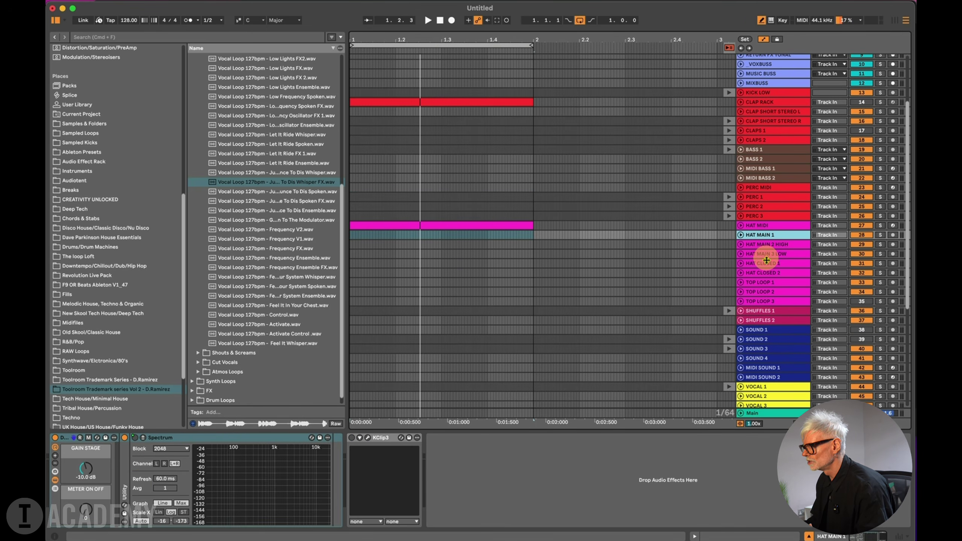
pyautogui.keyDown('shift'); pyautogui.click(767, 302); pyautogui.keyUp('shift')
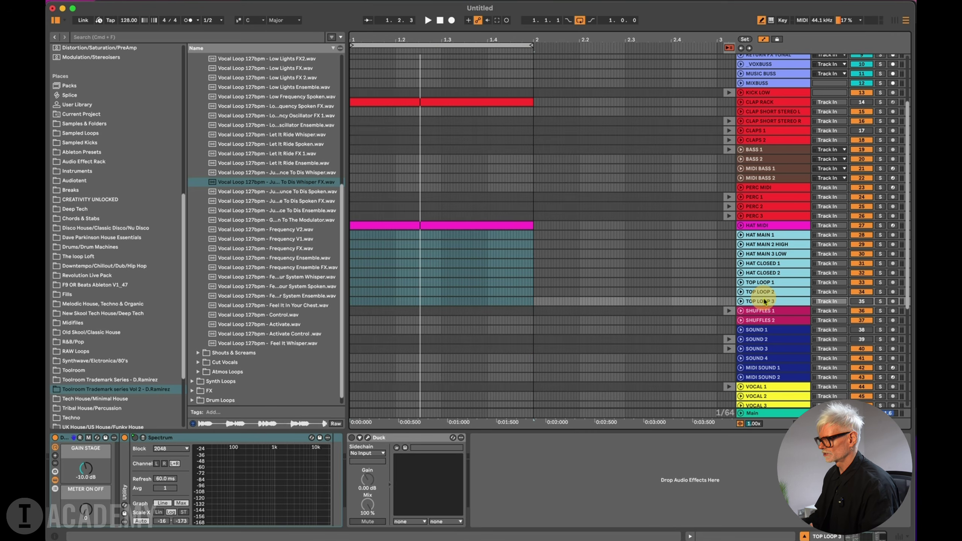
pyautogui.press('Delete')
# Delete the VOCAL 2, VOCAL 3 and VOCAL 4 tracks together.
pyautogui.click(765, 325)
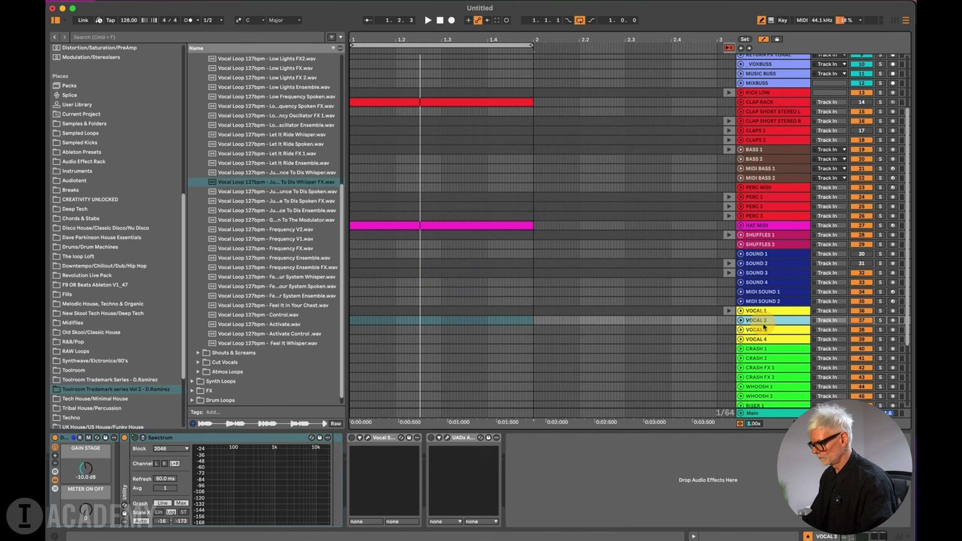
pyautogui.keyDown('shift'); pyautogui.click(762, 340); pyautogui.keyUp('shift')
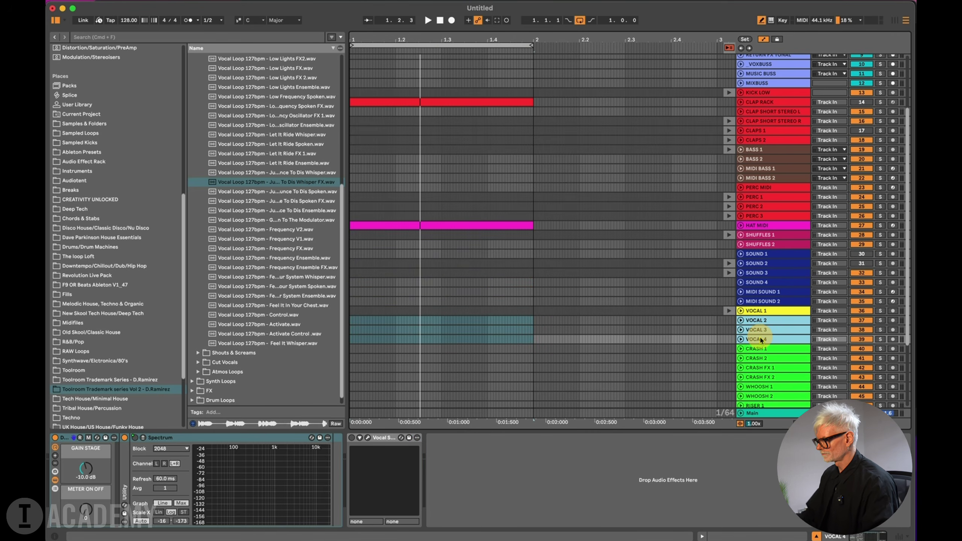
pyautogui.press('Delete')
pyautogui.scroll(5, 761, 339)
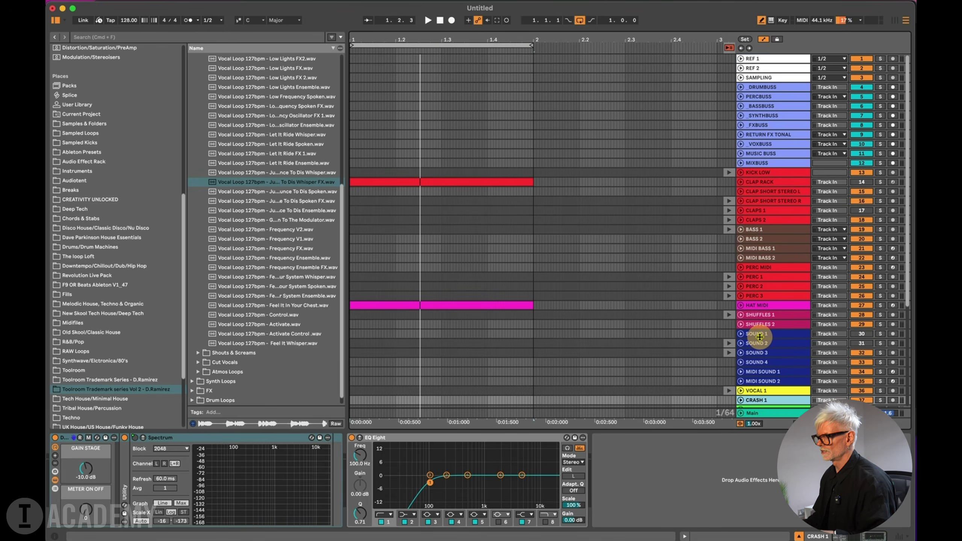
# Return to the Session View and replace the 130 BPM bass loop in BASS 1's first slot with the 128 BPM loop.
pyautogui.press('Tab')
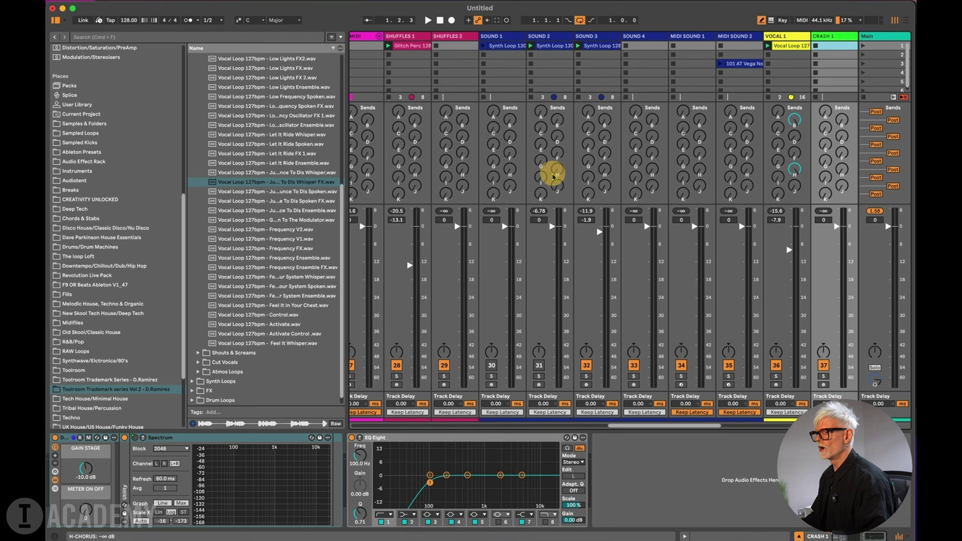
pyautogui.hscroll(-15, 553, 176)
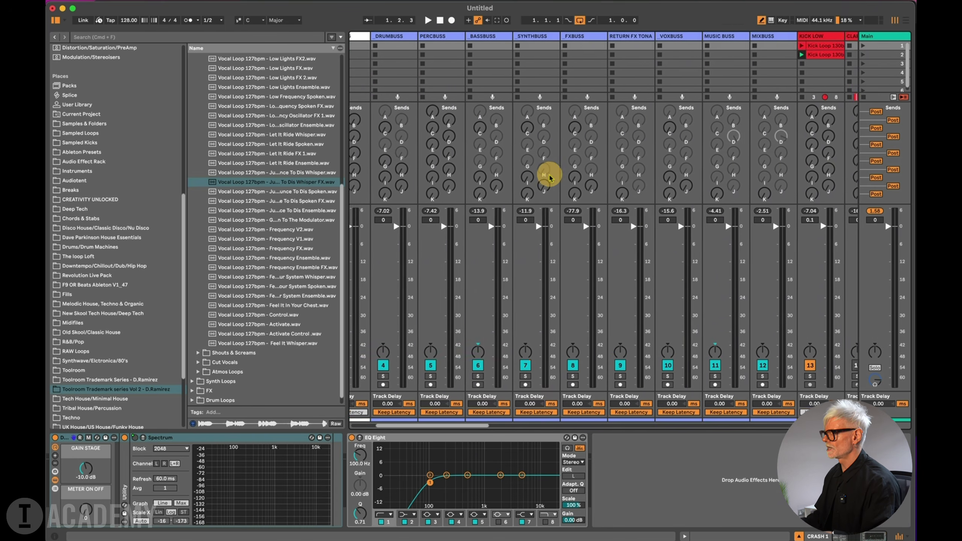
pyautogui.hscroll(10, 549, 177)
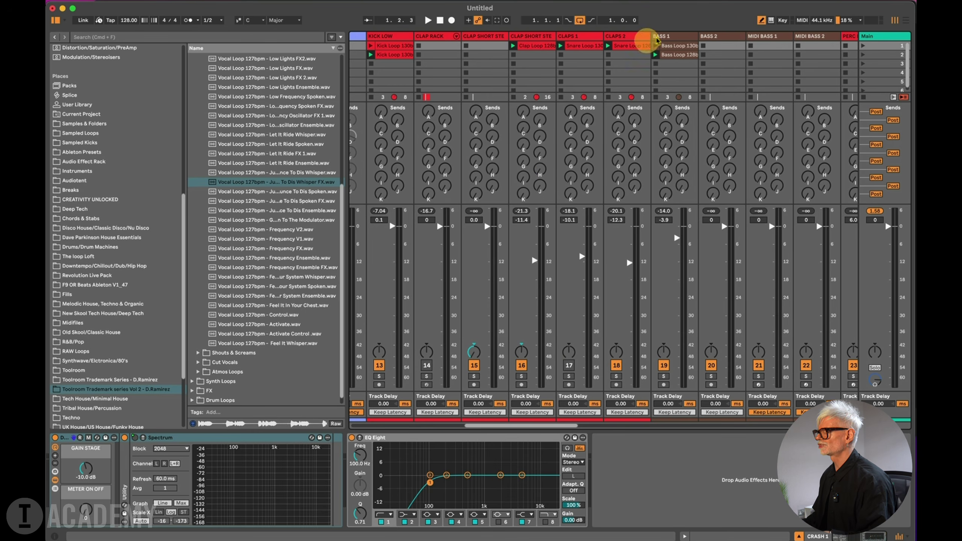
pyautogui.click(680, 56)
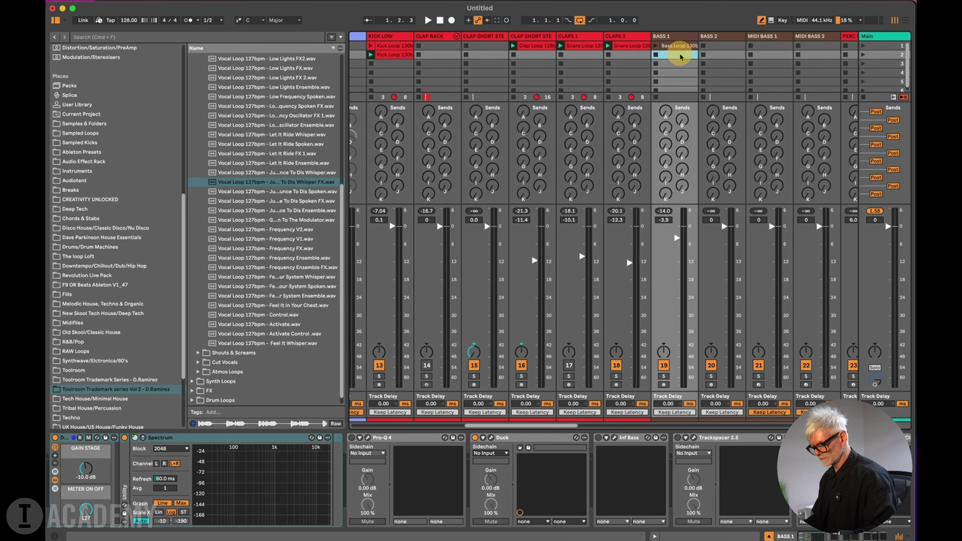
pyautogui.press('super+v')
pyautogui.moveTo(680, 48); pyautogui.dragTo(679, 46)
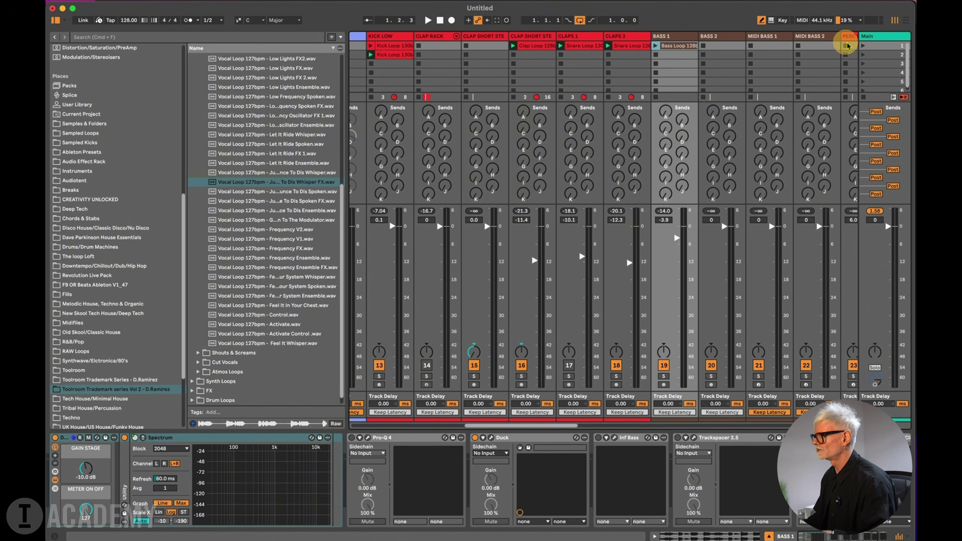
# Launch the first scene, switch KICK LOW off and on to compare it with the bass, and set its volume to 0.3 dB.
pyautogui.click(865, 47)
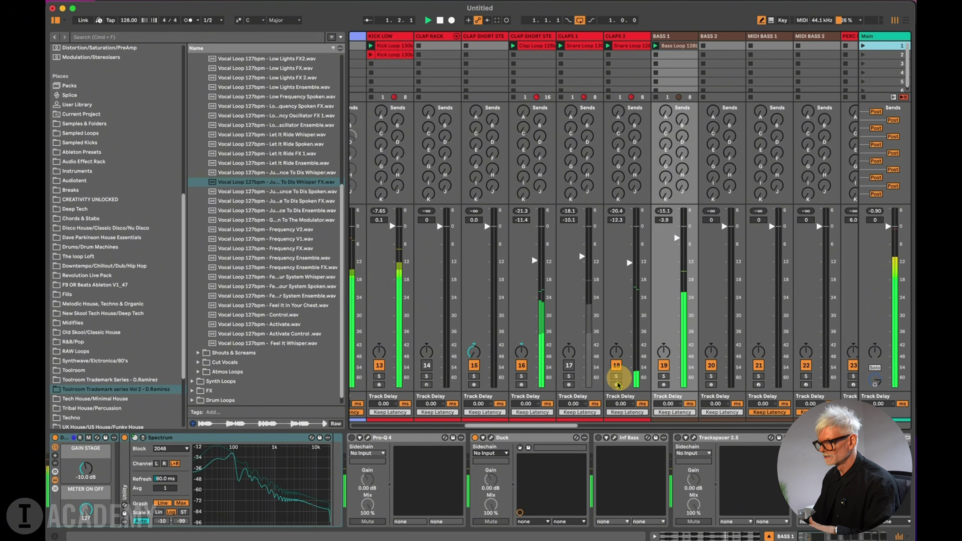
pyautogui.hscroll(-2, 580, 338)
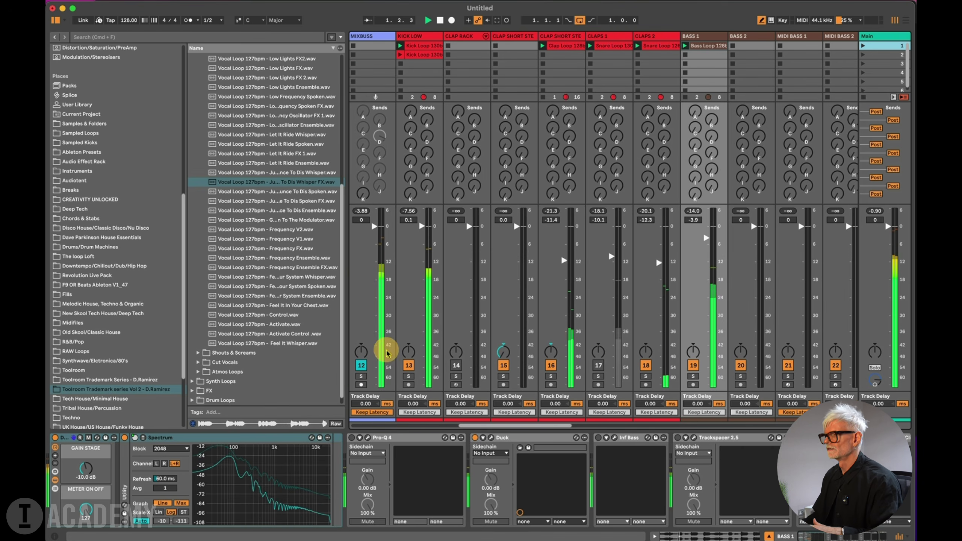
pyautogui.click(408, 365)
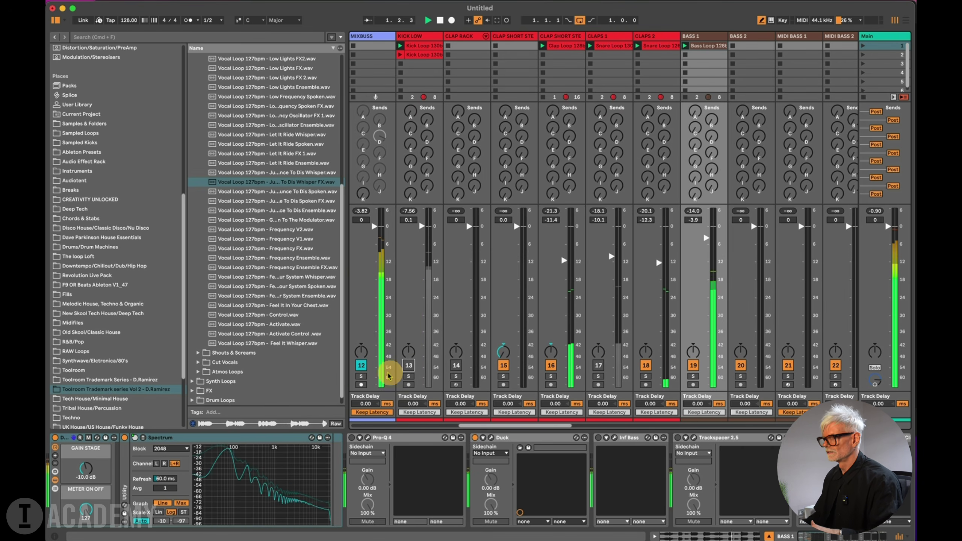
pyautogui.click(408, 365)
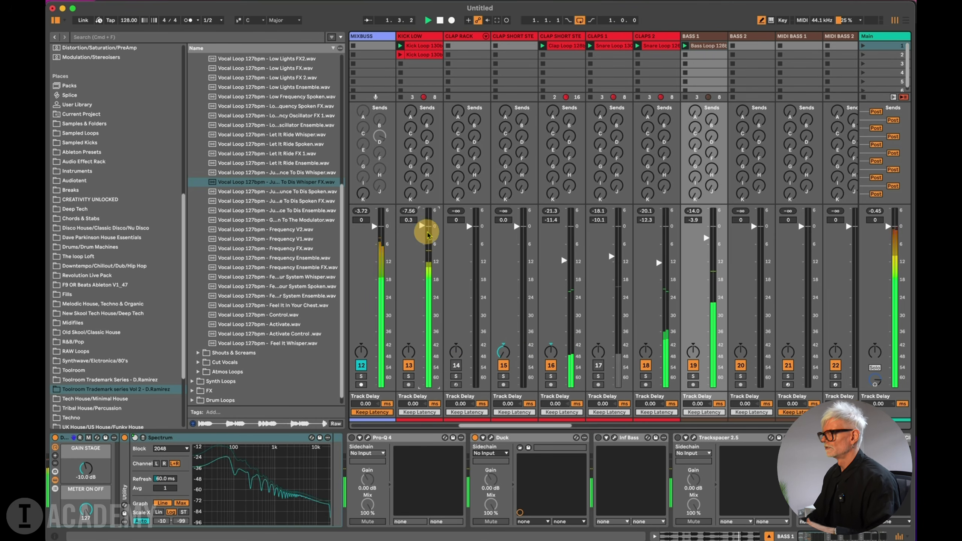
# Stop playback and duplicate the first scene twice.
pyautogui.hscroll(5, 668, 99)
pyautogui.hscroll(3, 657, 98)
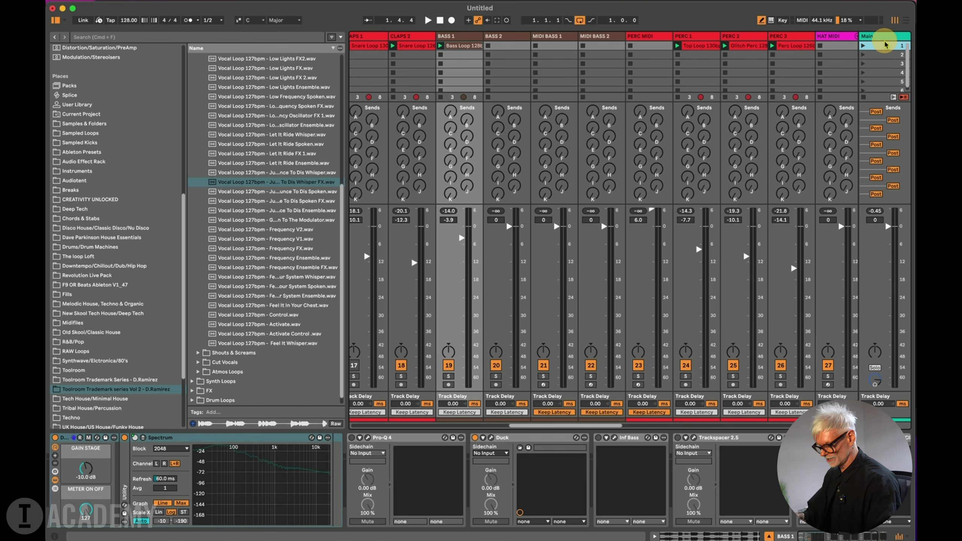
pyautogui.press('super+d')
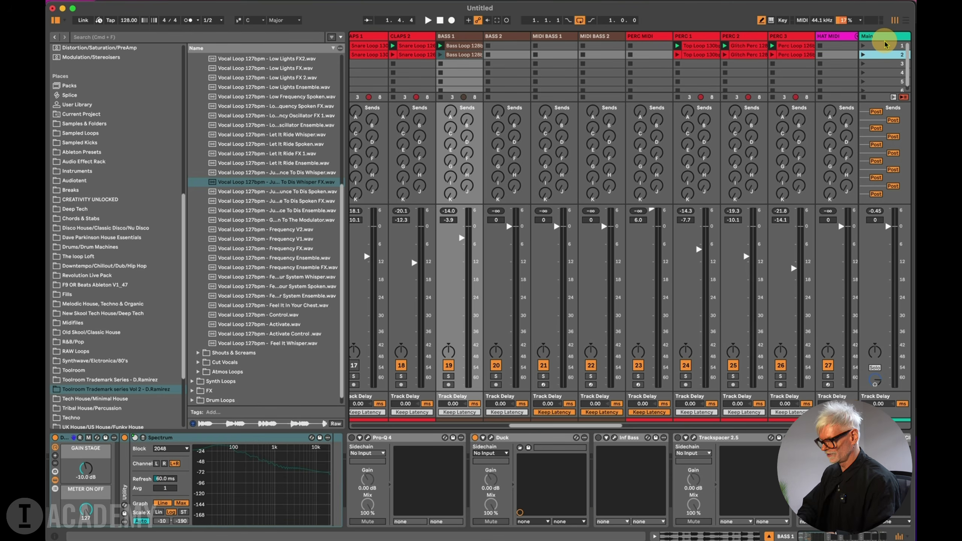
pyautogui.press('super+d')
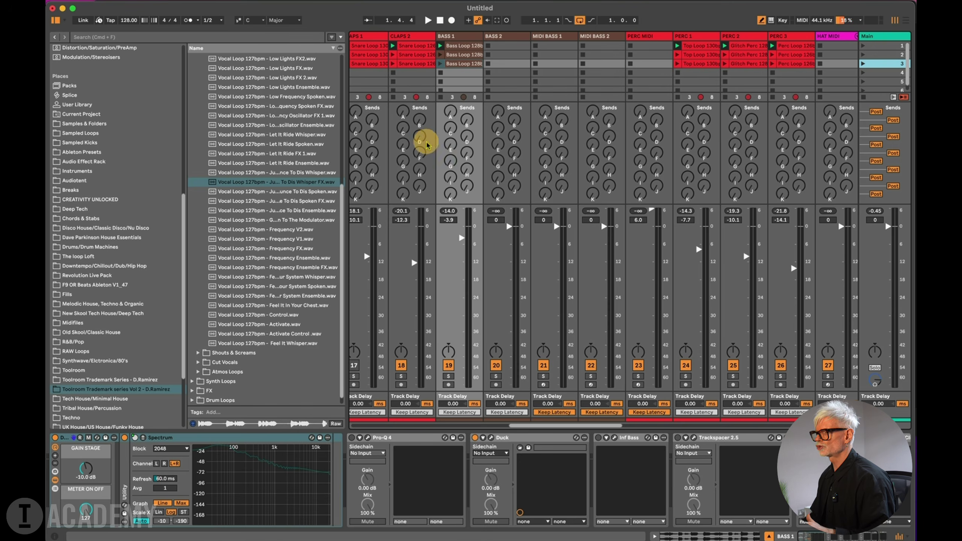
# Remove the bass loop from the first scene and deactivate its SOUND 1, SOUND 2, SOUND 3 and VOCAL 1 clips.
pyautogui.click(465, 45)
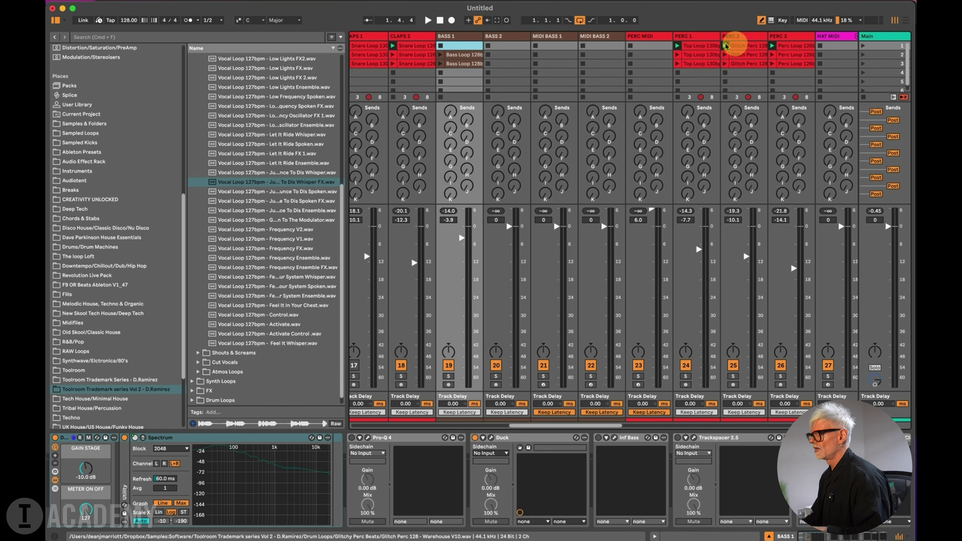
pyautogui.hscroll(10, 699, 136)
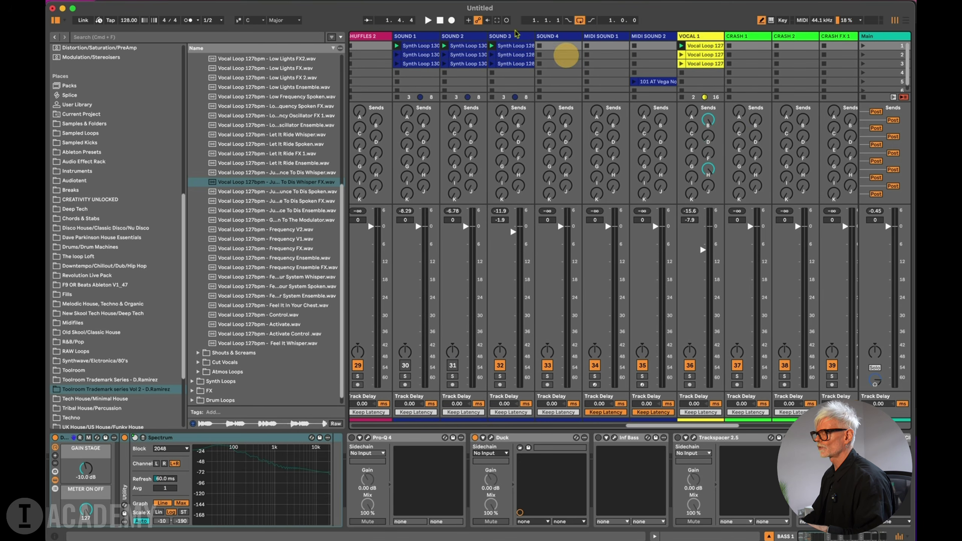
pyautogui.click(419, 45)
pyautogui.click(518, 46)
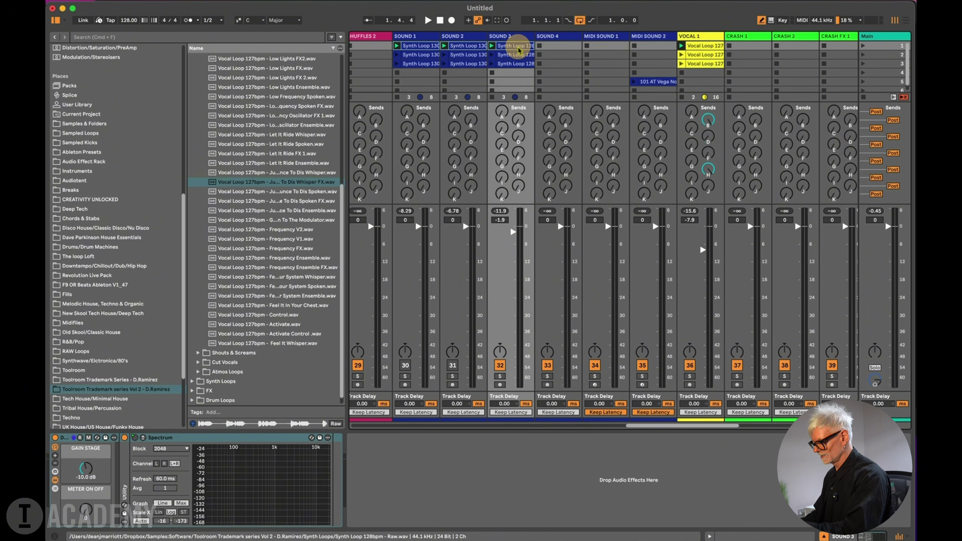
pyautogui.click(702, 45)
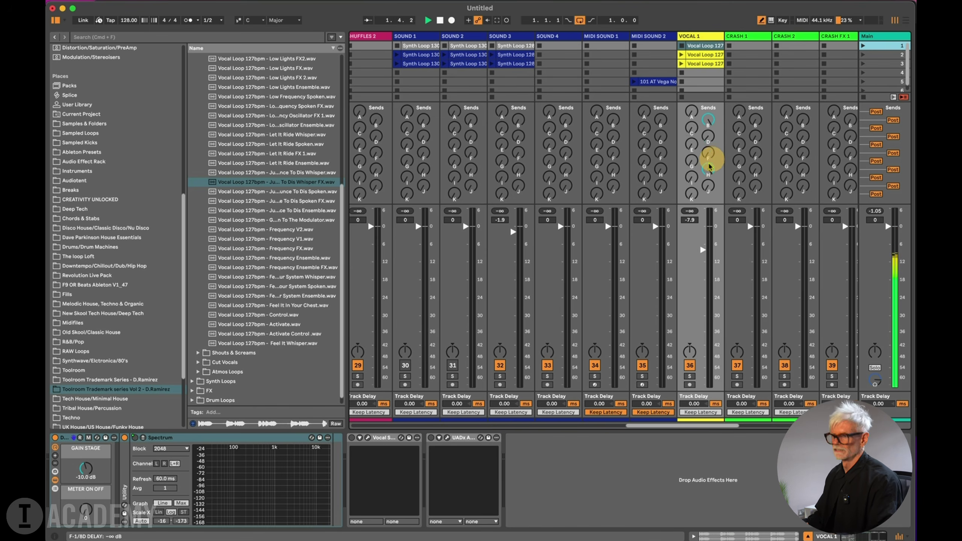
# Audition the kick loops on KICK LOW, clear its third and fourth slots, and play the first slot's loop.
pyautogui.hscroll(-10, 709, 167)
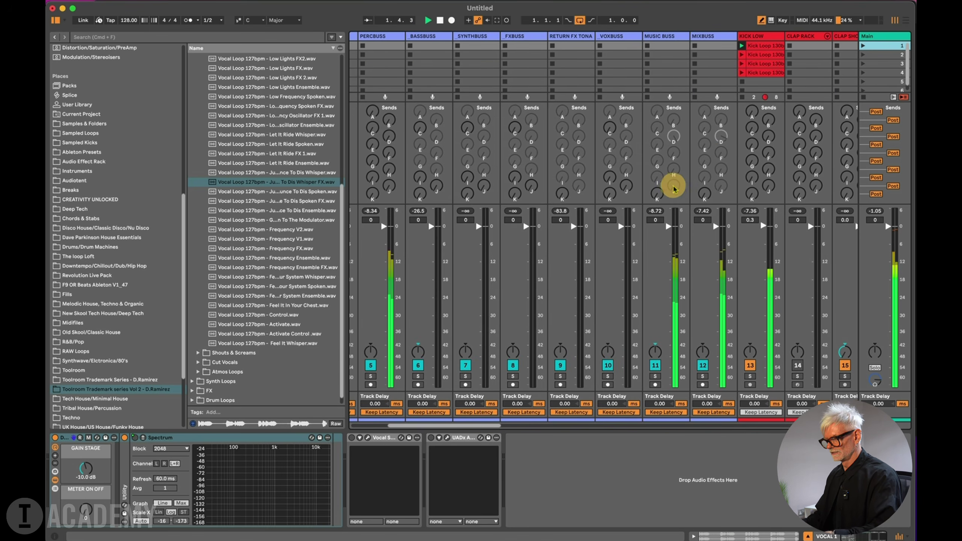
pyautogui.press('Tab')
pyautogui.click(786, 175)
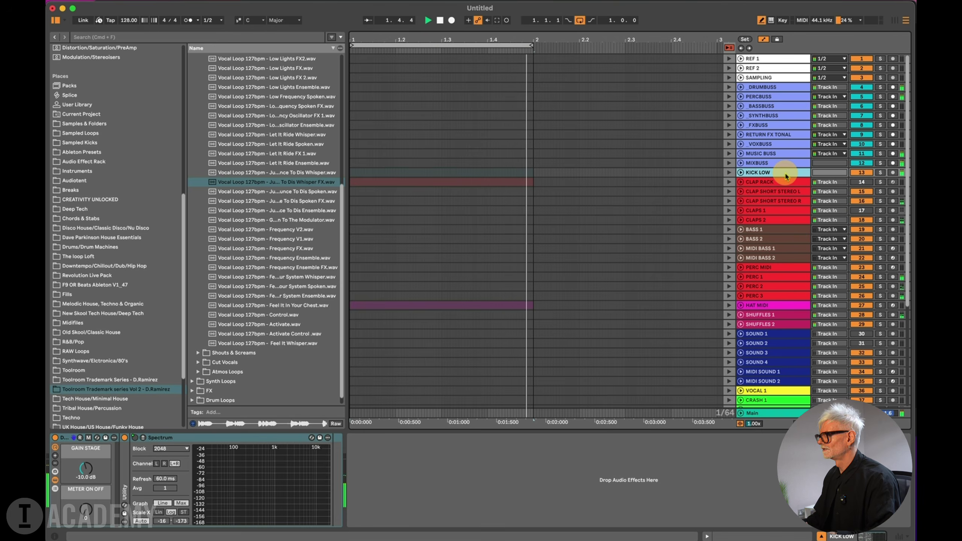
pyautogui.press('Tab')
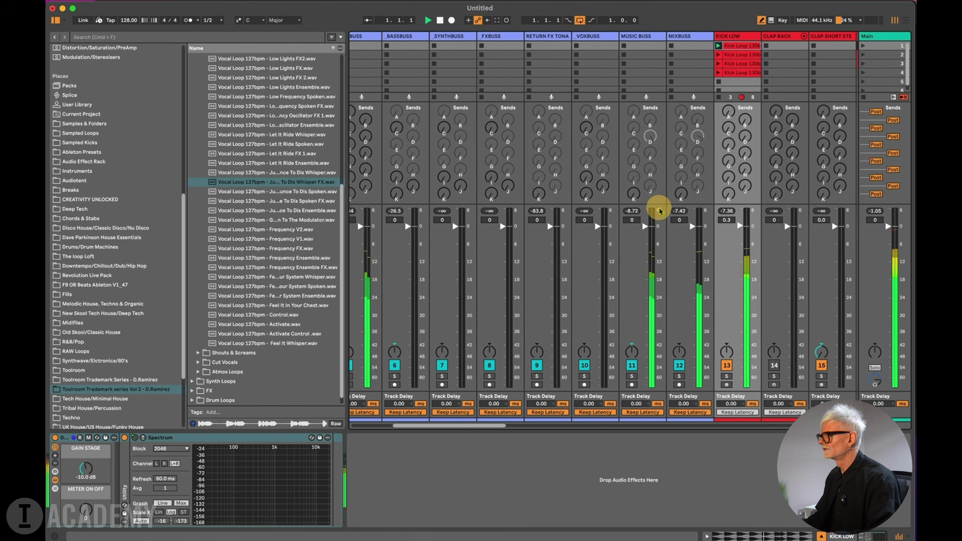
pyautogui.hscroll(1, 659, 211)
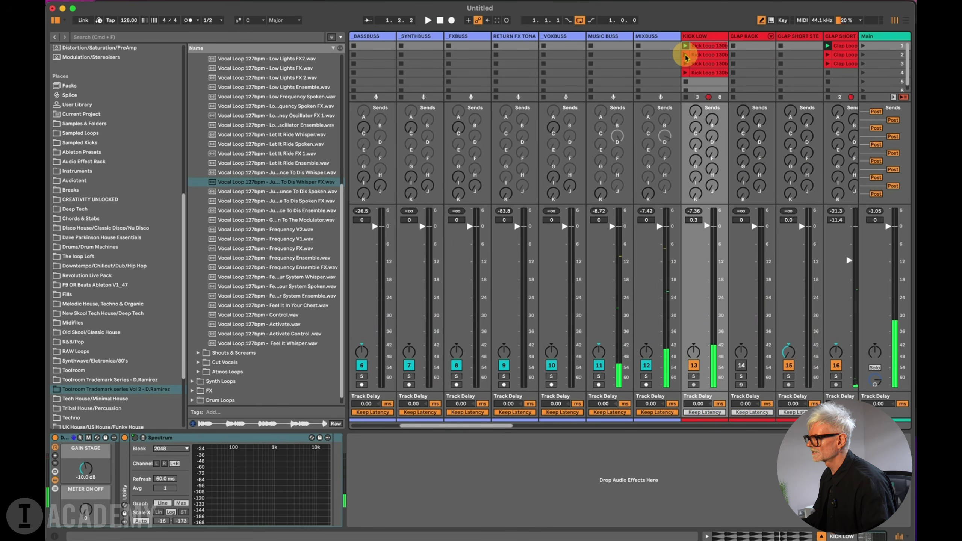
pyautogui.click(686, 56)
pyautogui.click(684, 63)
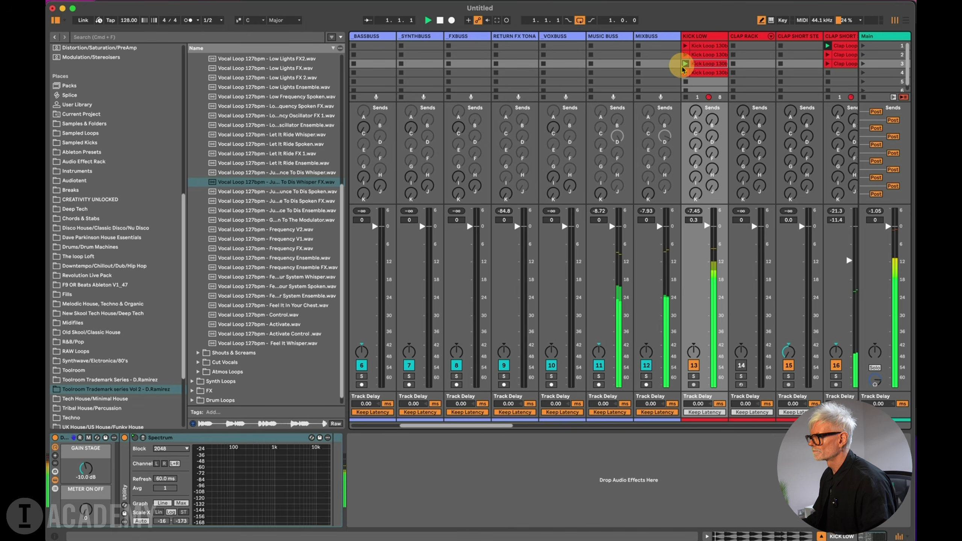
pyautogui.click(686, 75)
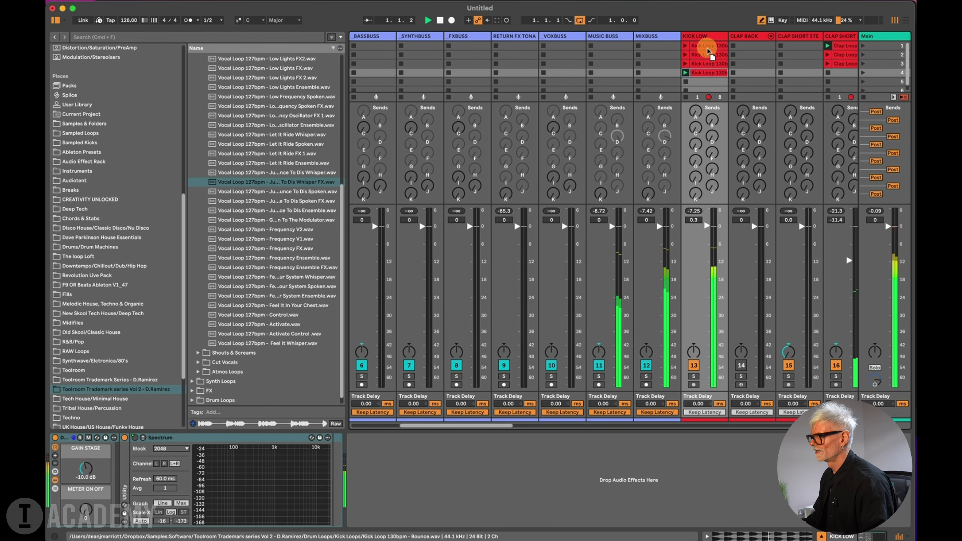
pyautogui.press('Delete')
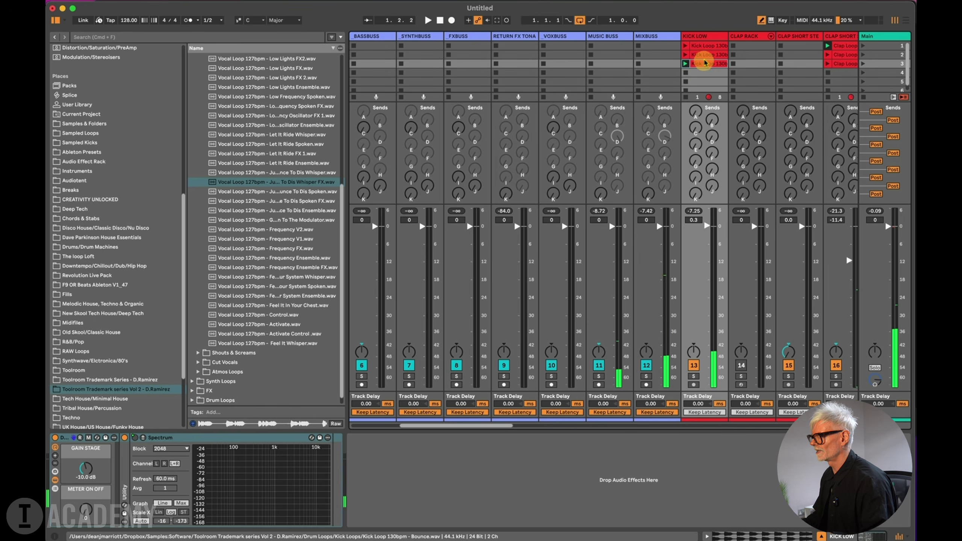
pyautogui.click(706, 47)
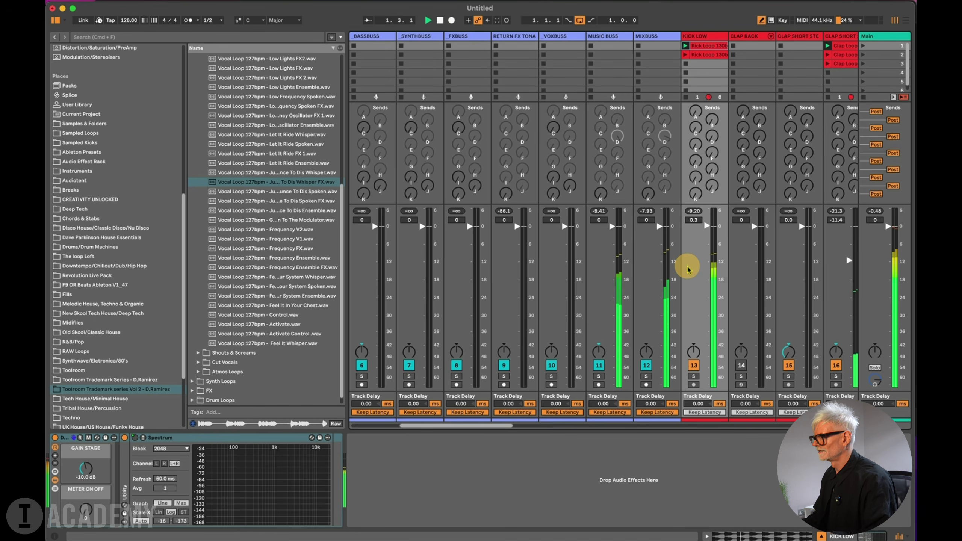
# Launch the first scene without bass and duplicate it into a new second scene.
pyautogui.hscroll(6, 670, 286)
pyautogui.hscroll(8, 671, 286)
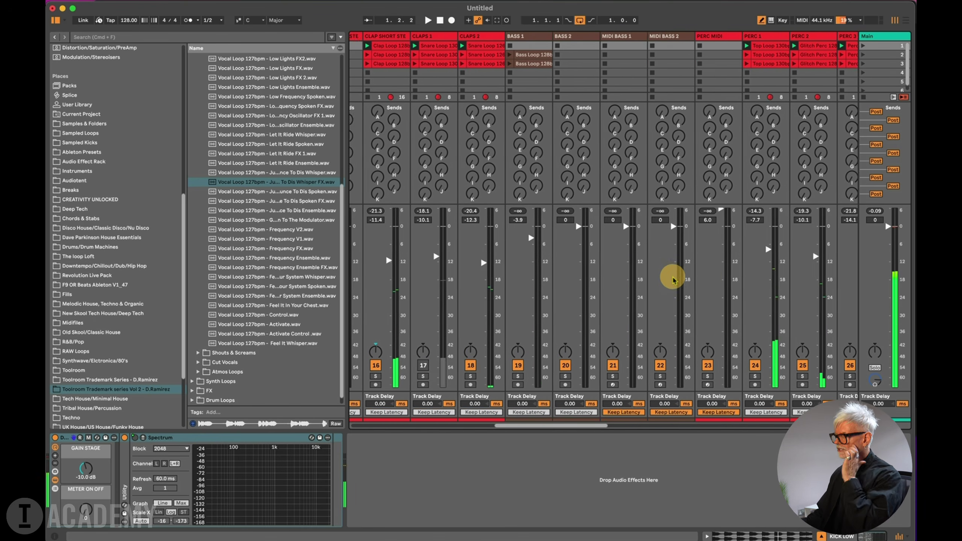
pyautogui.click(863, 46)
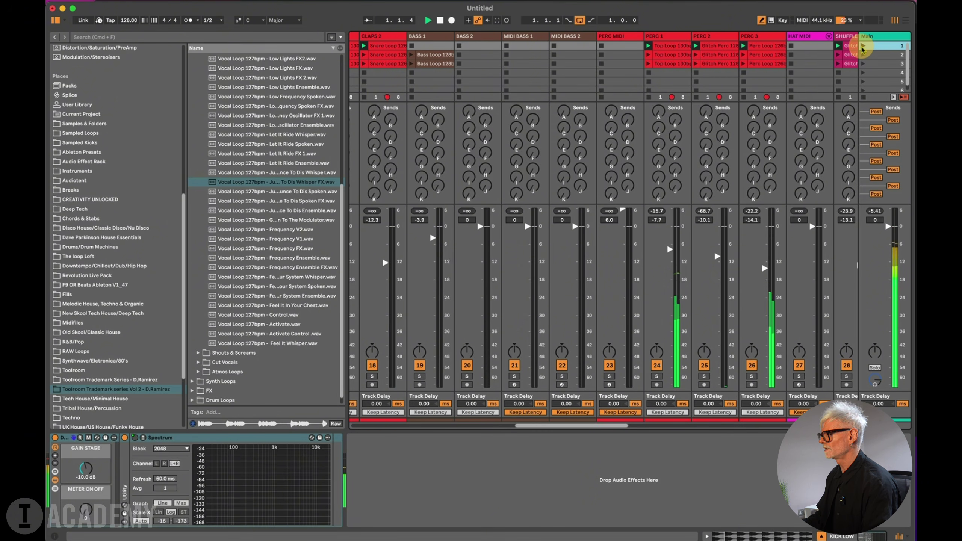
pyautogui.click(881, 52)
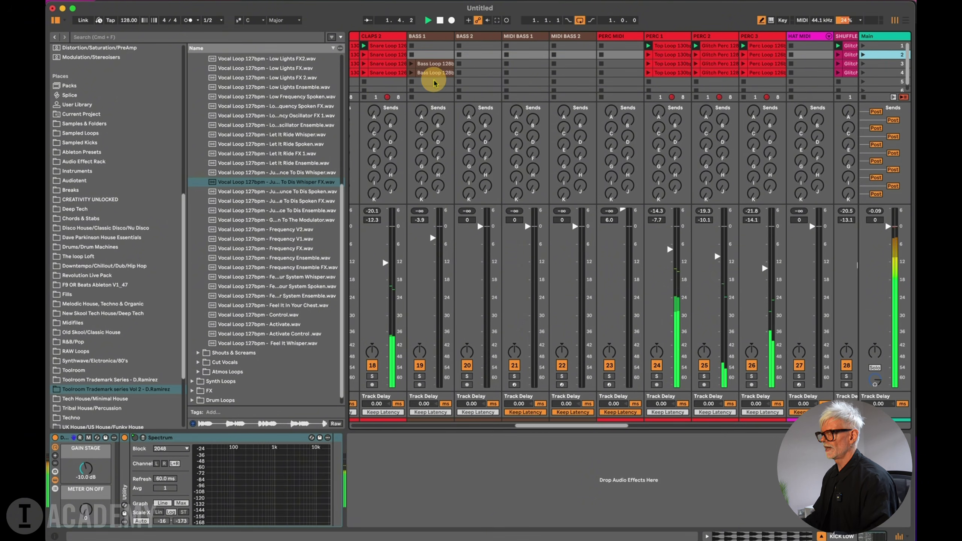
# Copy the bass loop into BASS 1's second slot, launch that scene and raise the BASS 1 volume to -1.5 dB.
pyautogui.moveTo(435, 64); pyautogui.dragTo(436, 56)
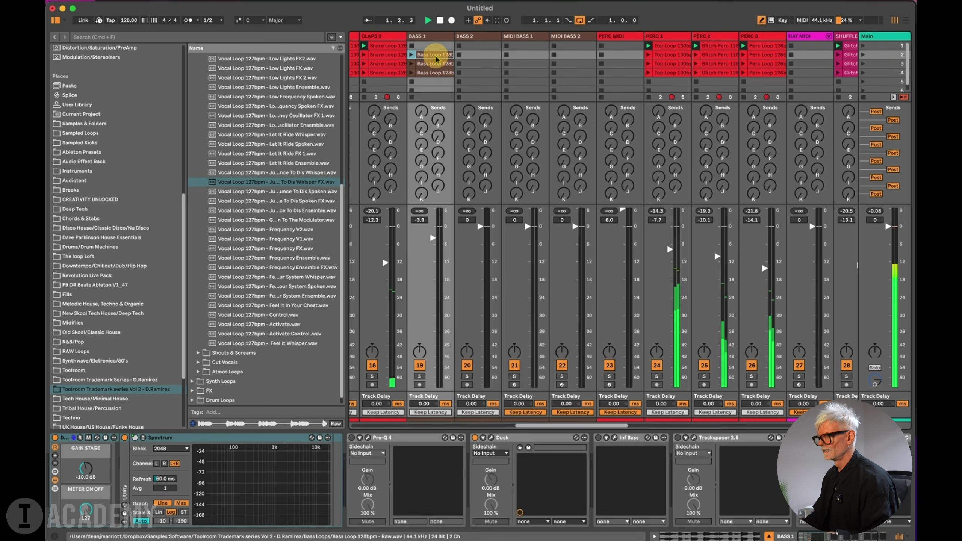
pyautogui.click(862, 55)
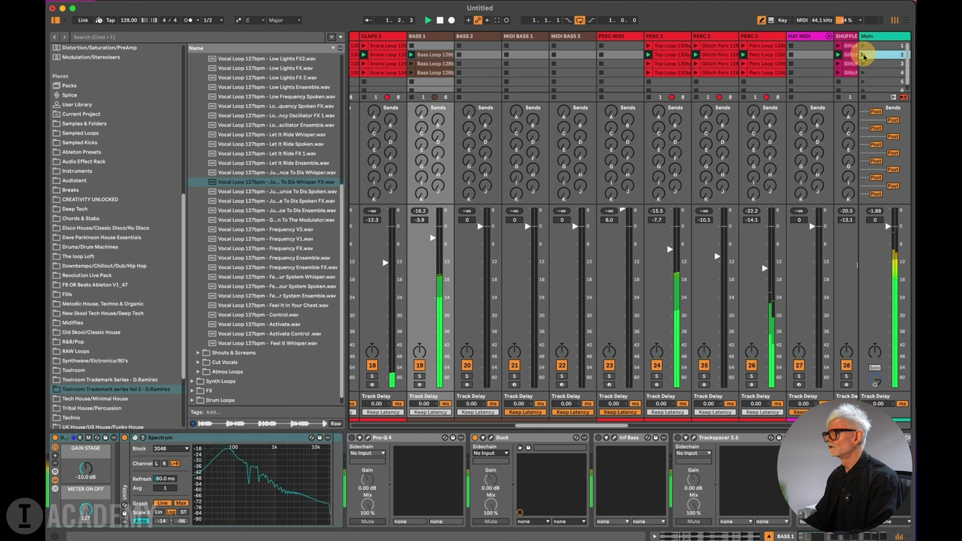
pyautogui.moveTo(436, 241); pyautogui.dragTo(436, 232)
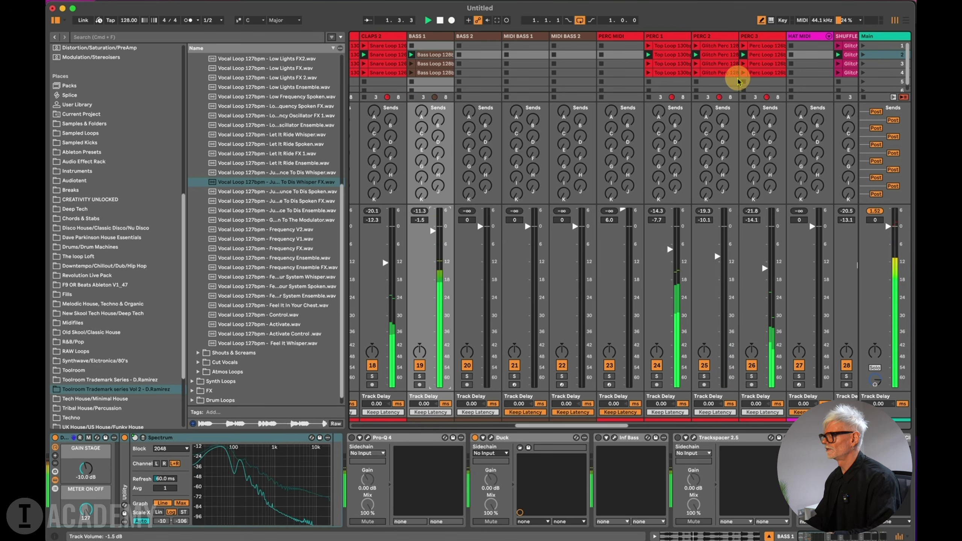
# Launch the third scene, deactivate its SOUND 1, SOUND 2 and SOUND 3 clips, and relaunch it.
pyautogui.hscroll(3, 868, 65)
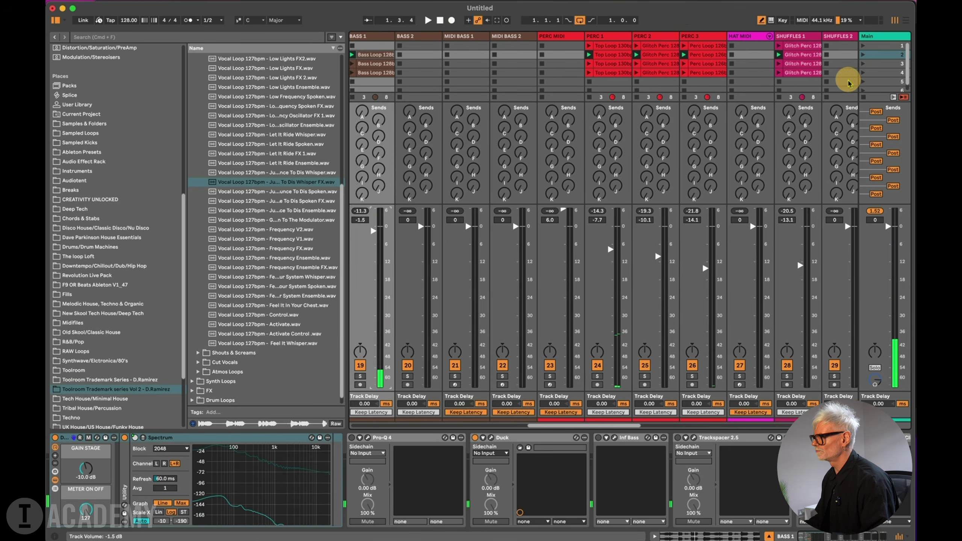
pyautogui.click(863, 64)
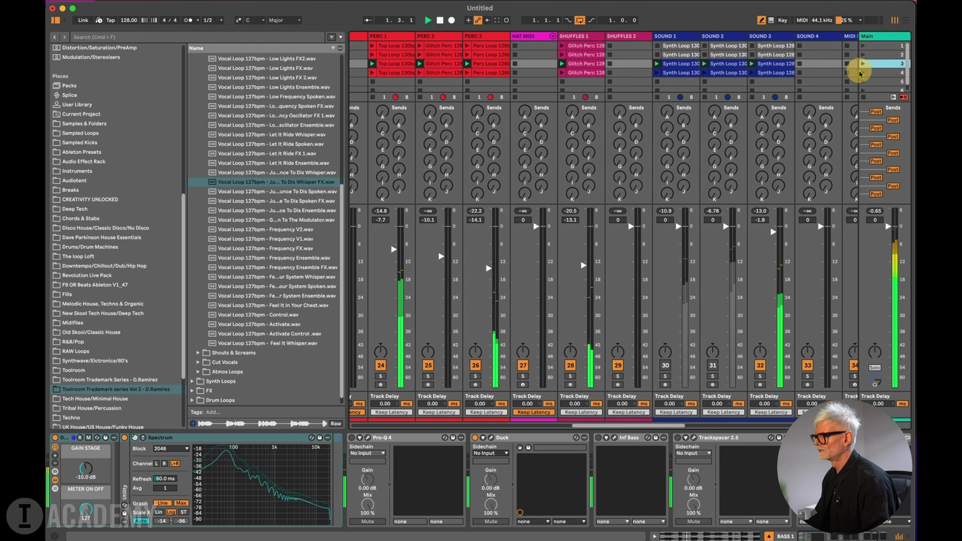
pyautogui.hscroll(3, 860, 65)
pyautogui.click(776, 64)
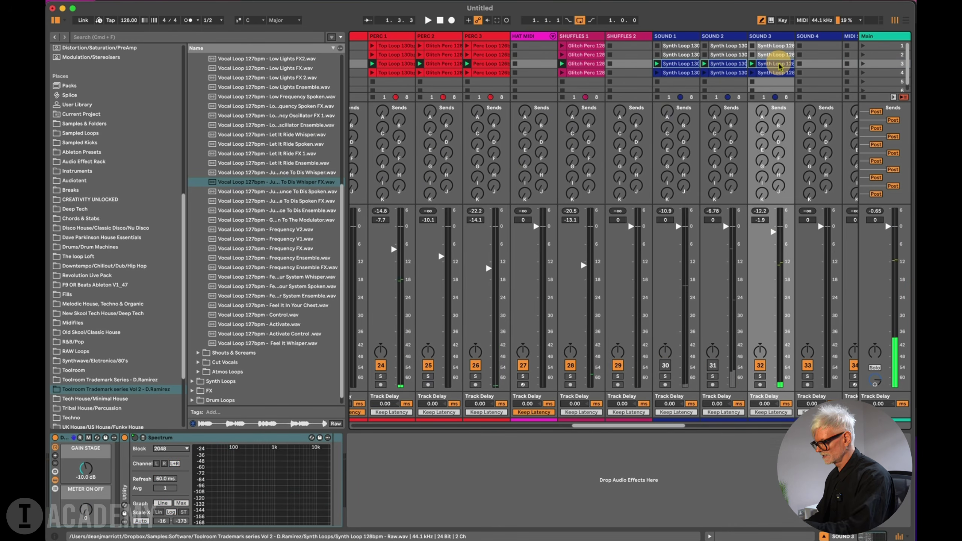
pyautogui.click(779, 65)
pyautogui.click(865, 65)
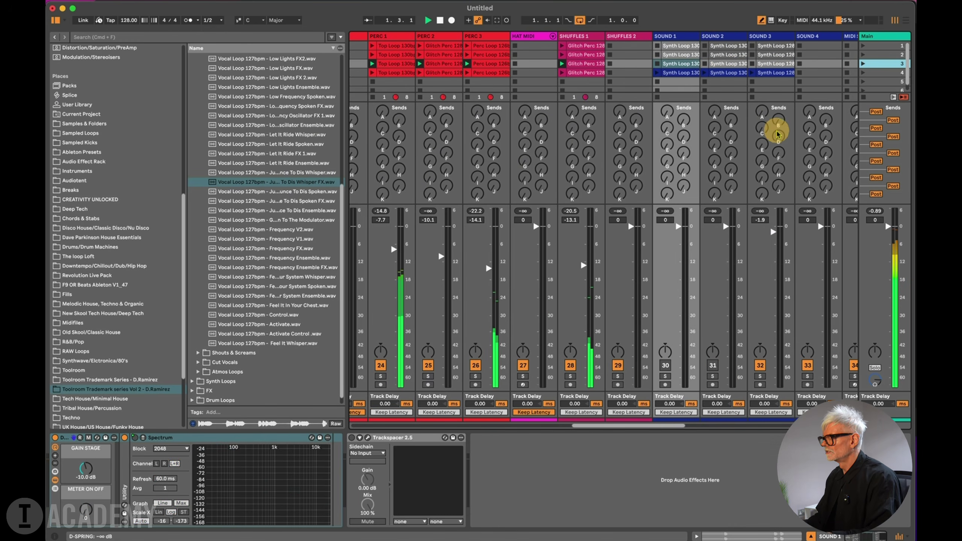
# Copy the kick loop into KICK LOW's third slot and relaunch the third scene.
pyautogui.hscroll(2, 696, 170)
pyautogui.hscroll(-2, 696, 170)
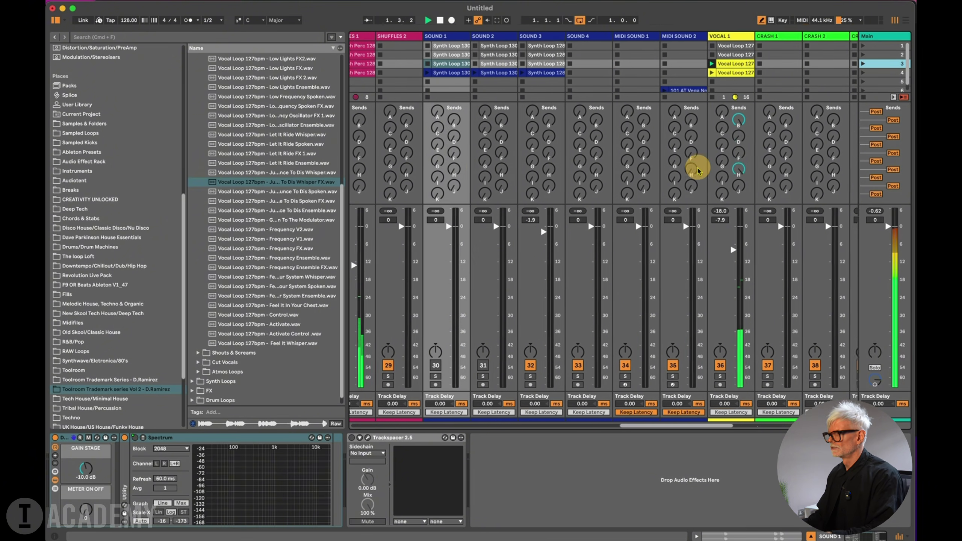
pyautogui.hscroll(-12, 696, 170)
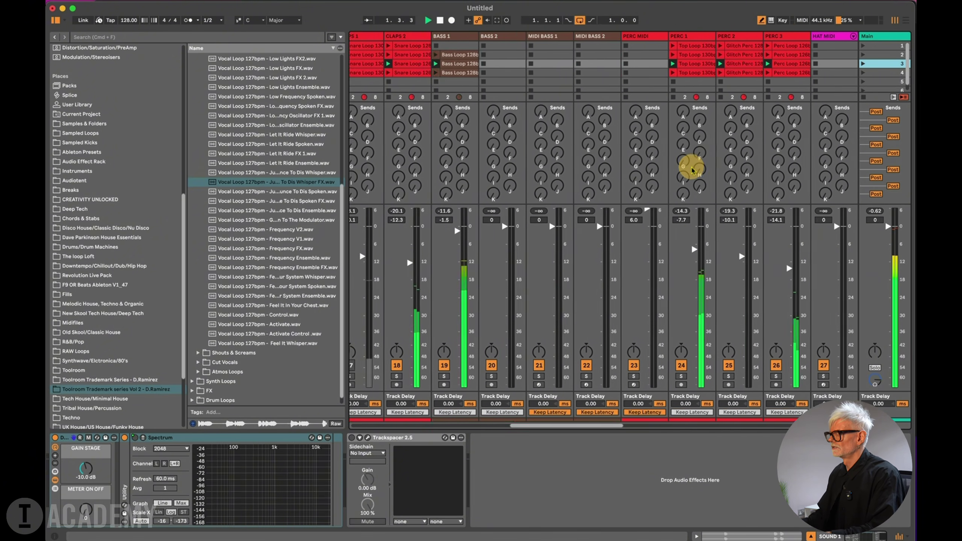
pyautogui.hscroll(2, 688, 171)
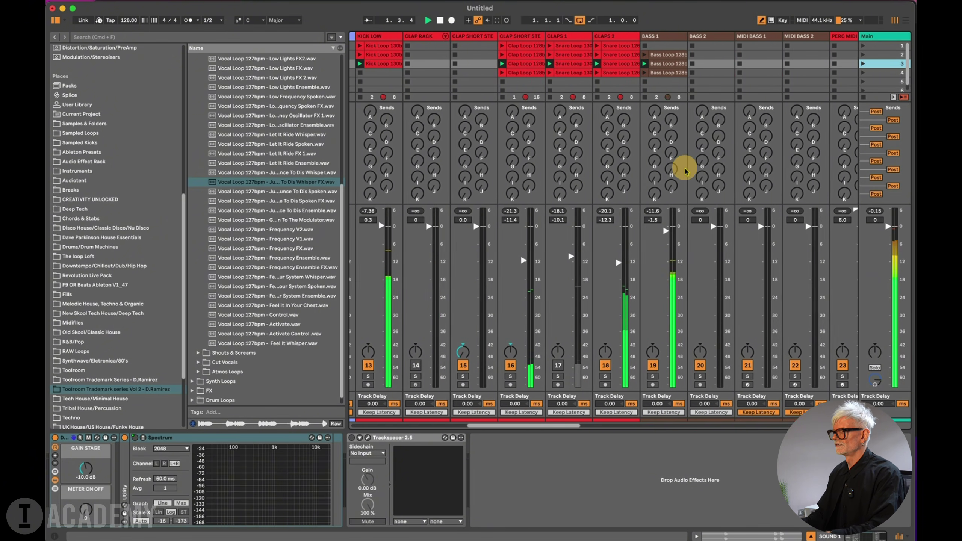
pyautogui.click(382, 42)
pyautogui.moveTo(384, 49); pyautogui.dragTo(384, 64)
pyautogui.click(894, 64)
pyautogui.click(862, 64)
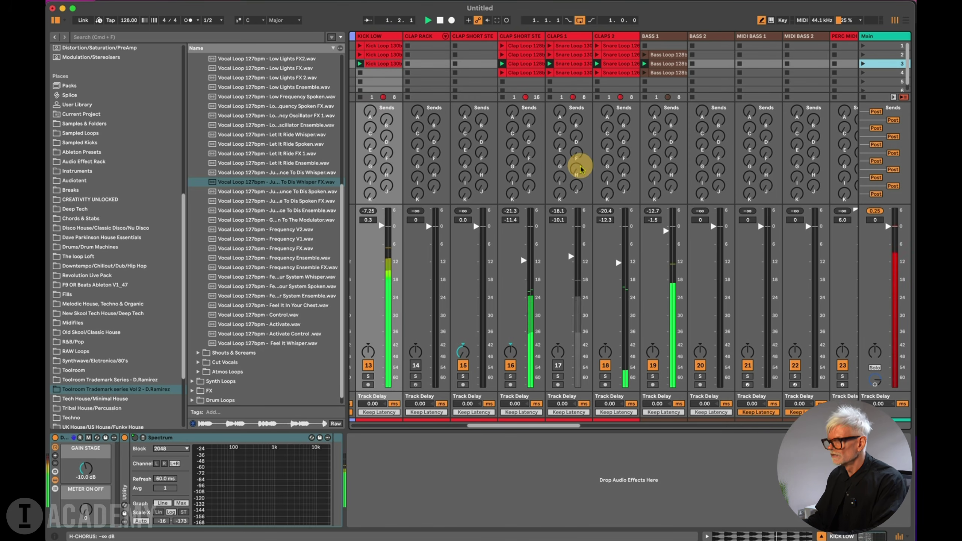
# Duplicate the third scene into a new fourth scene and launch it.
pyautogui.hscroll(9, 577, 166)
pyautogui.hscroll(10, 579, 169)
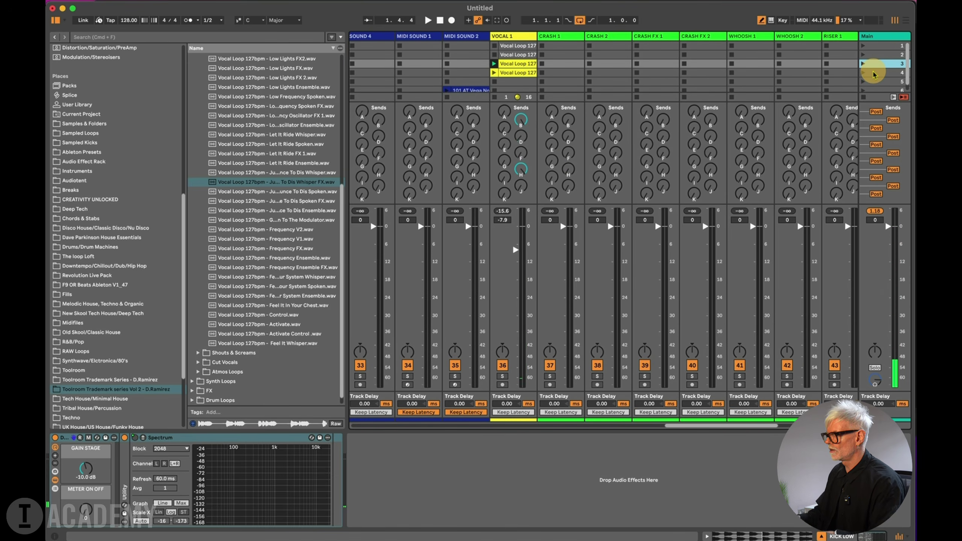
pyautogui.click(873, 74)
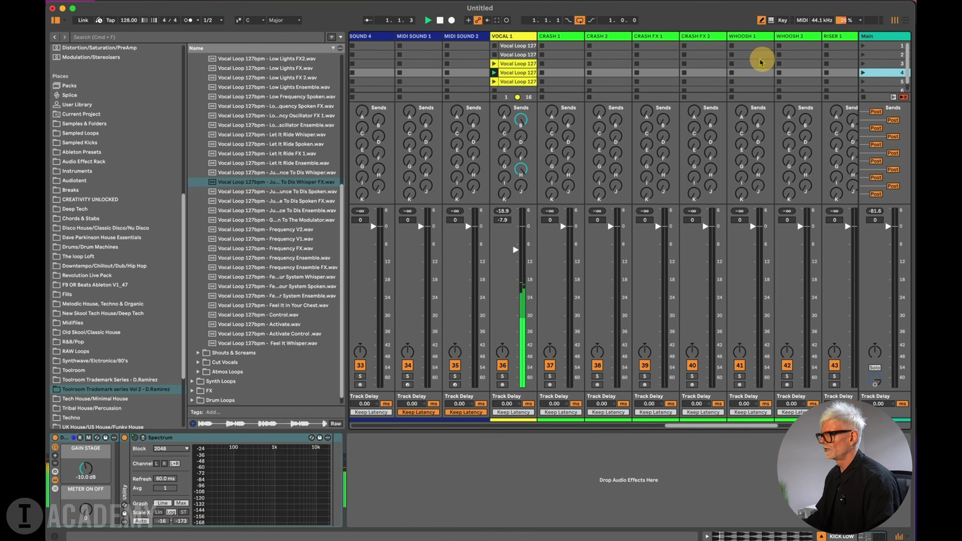
# Reactivate the SOUND 1, SOUND 2 and SOUND 3 clips in the fourth scene.
pyautogui.hscroll(-7, 762, 61)
pyautogui.click(593, 73)
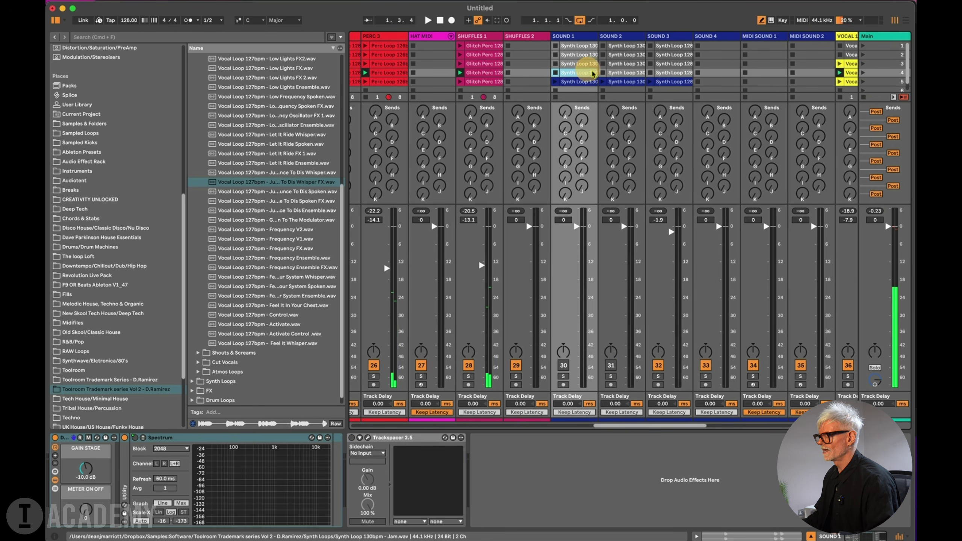
pyautogui.click(670, 75)
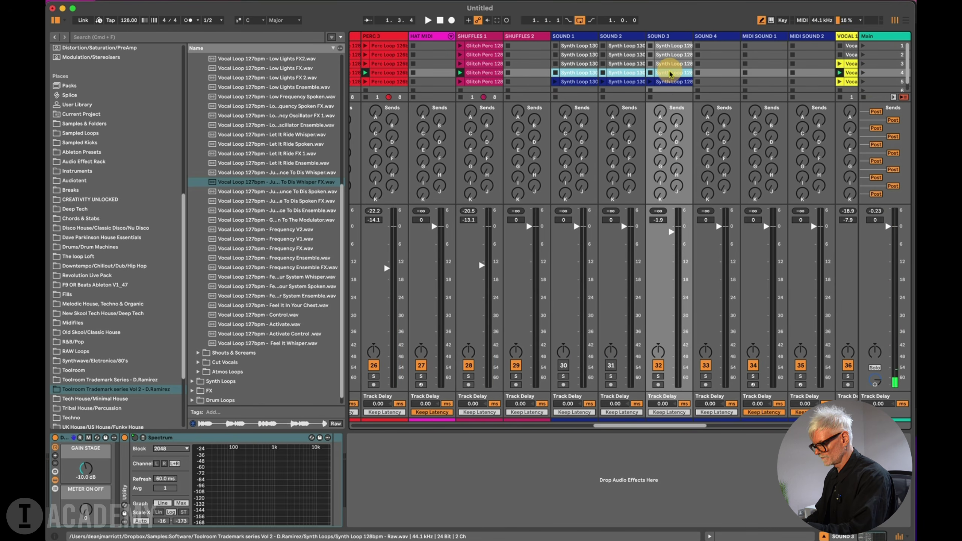
# Deactivate the SHUFFLES 1, PERC 3, PERC 2 and PERC 1 clips in the fourth scene and relaunch it.
pyautogui.click(464, 72)
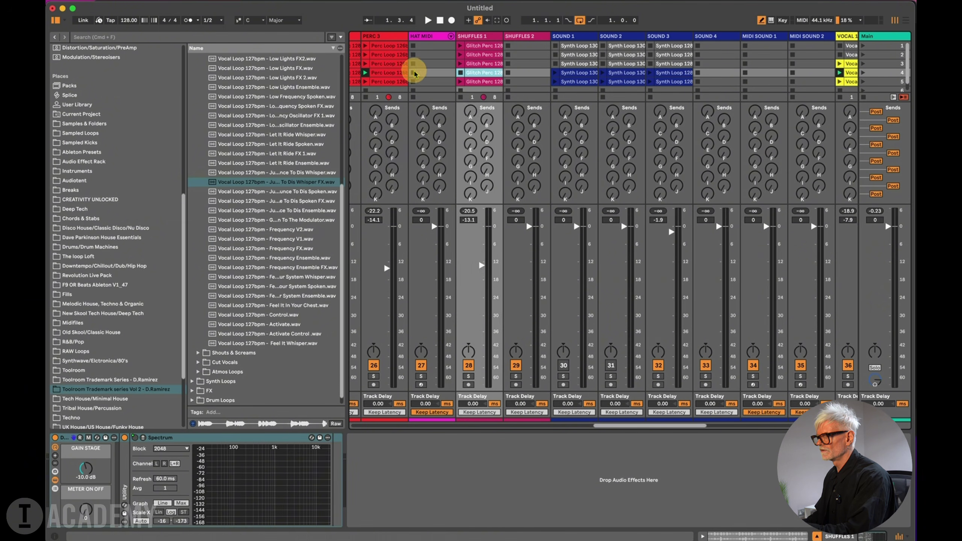
pyautogui.click(391, 74)
pyautogui.hscroll(-5, 394, 72)
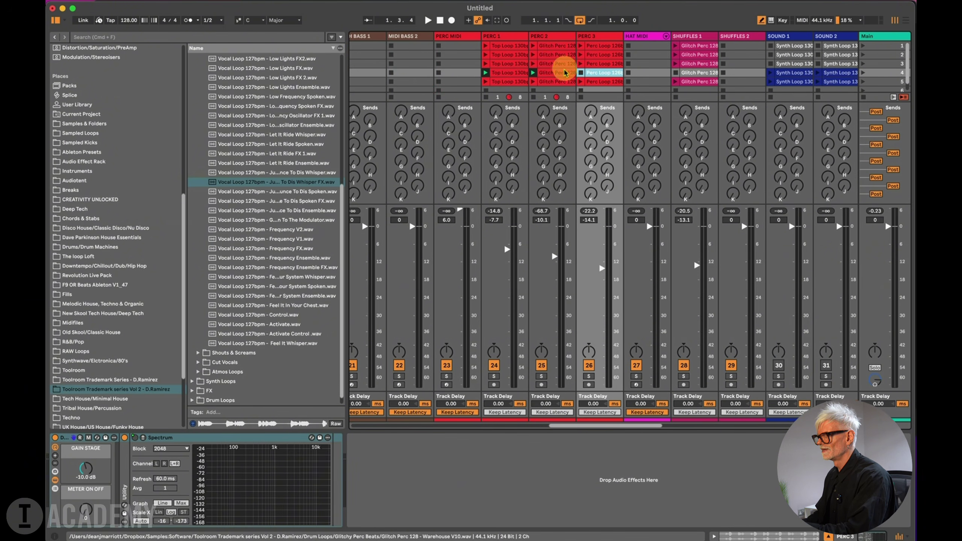
pyautogui.click(540, 72)
pyautogui.click(525, 72)
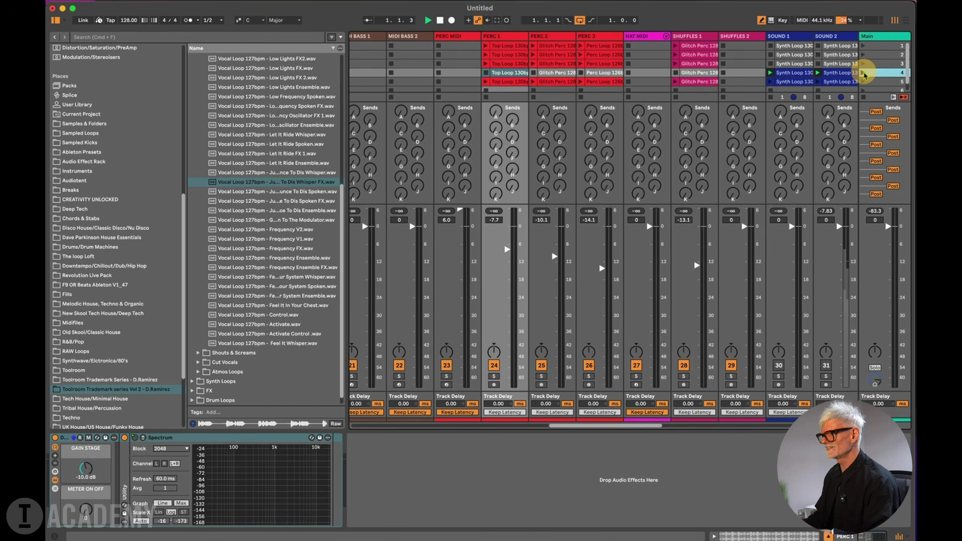
# Deactivate the fourth scene's CLAP SHORT STEREO R, CLAPS 1, CLAPS 2, BASS 1 and KICK LOW clips.
pyautogui.hscroll(-5, 834, 76)
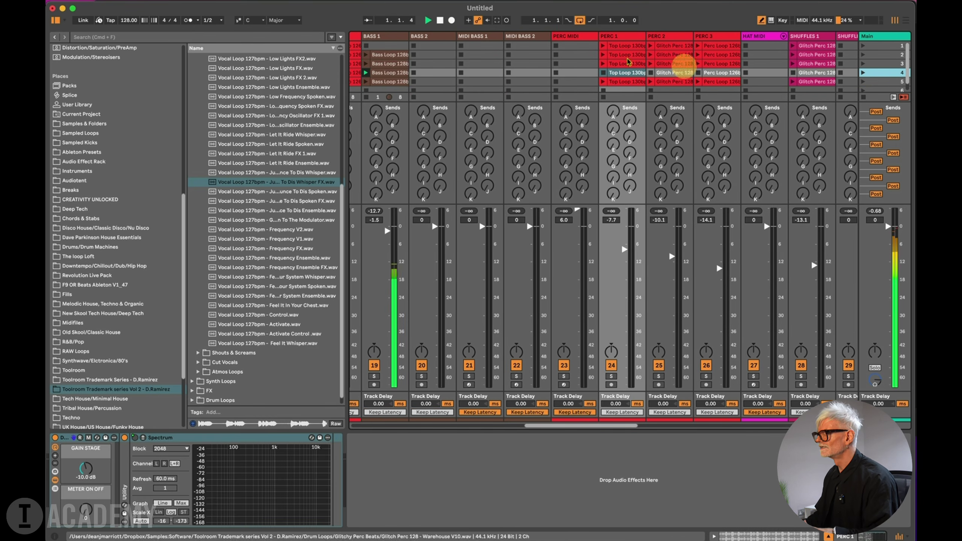
pyautogui.hscroll(-1, 489, 76)
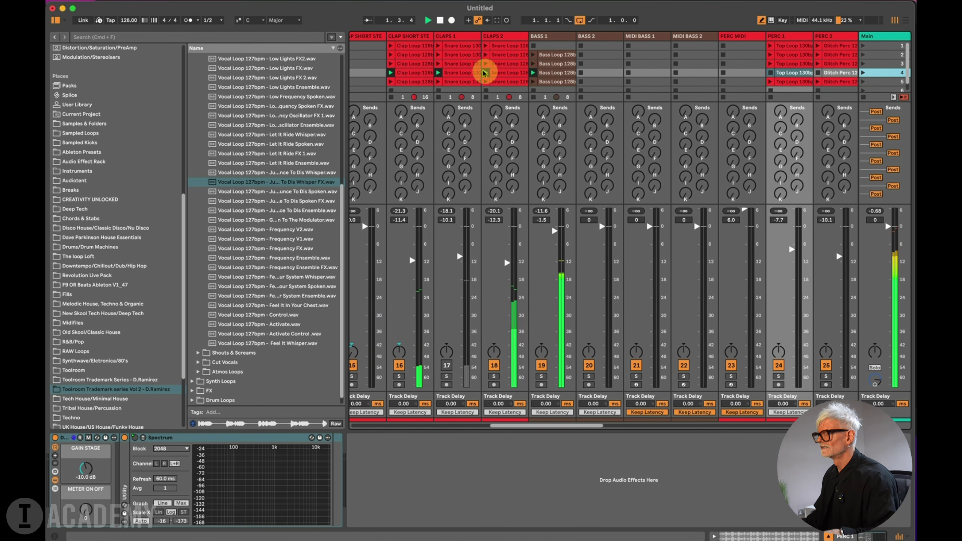
pyautogui.click(520, 74)
pyautogui.click(416, 72)
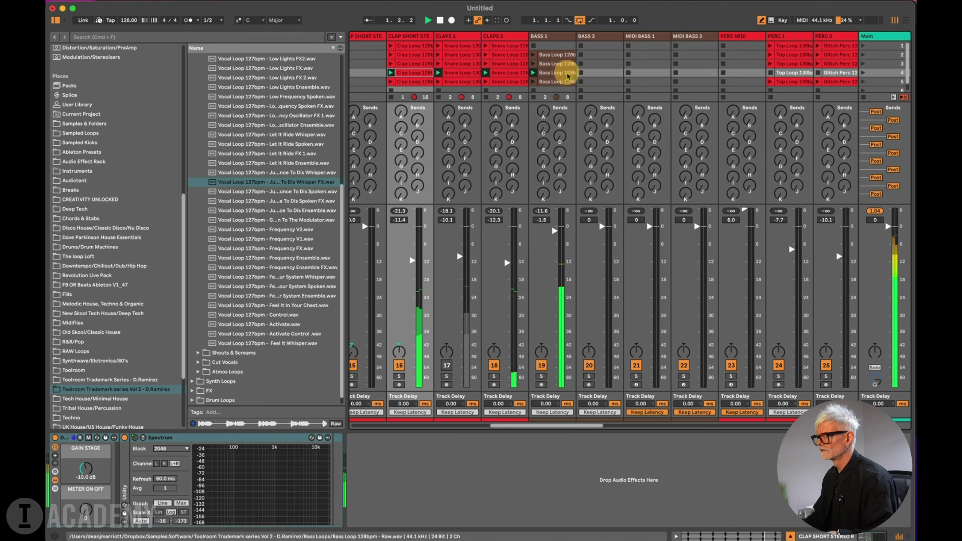
pyautogui.click(556, 74)
pyautogui.hotkey('shift', 'Left')
pyautogui.hotkey('shift', 'Left')
pyautogui.hotkey('shift', 'Left')
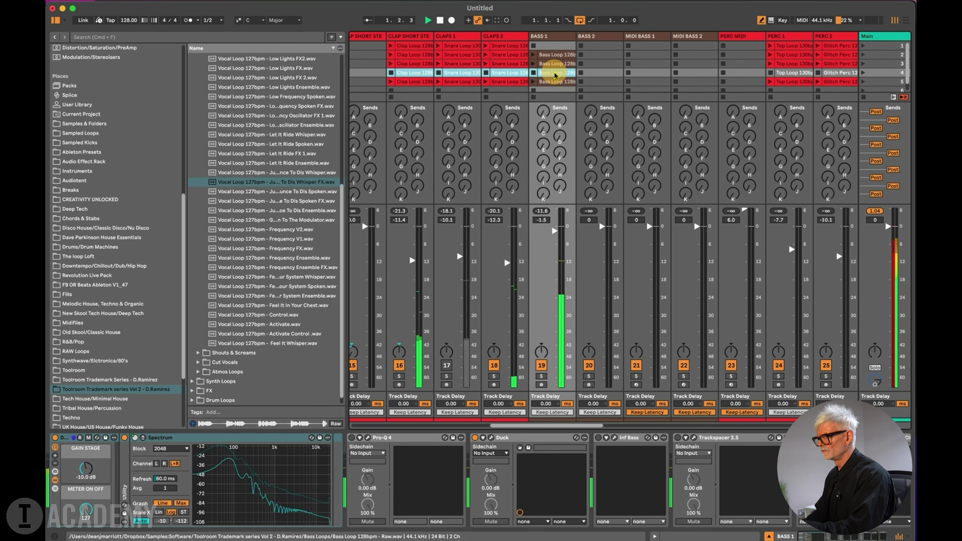
pyautogui.hscroll(-1, 479, 85)
pyautogui.hscroll(-4, 479, 84)
pyautogui.click(506, 73)
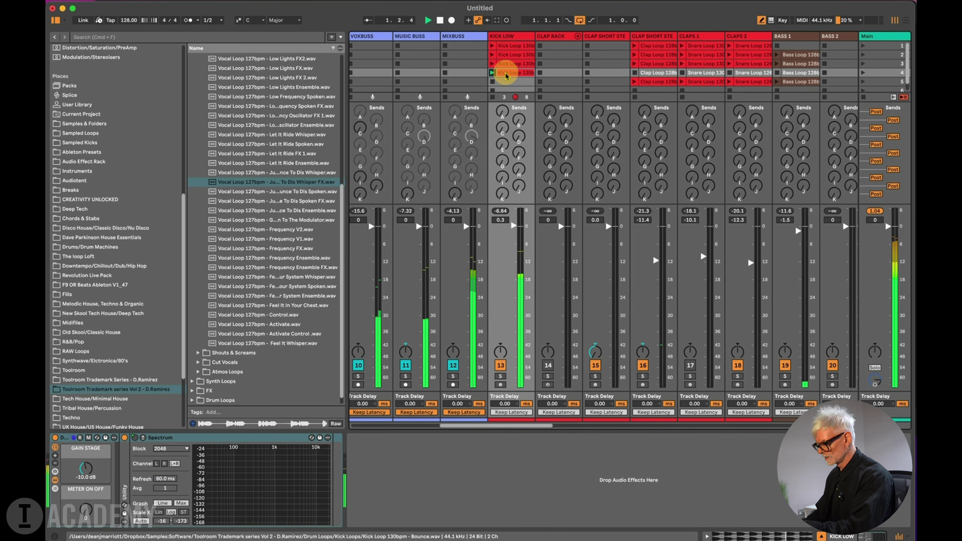
pyautogui.hscroll(12, 568, 125)
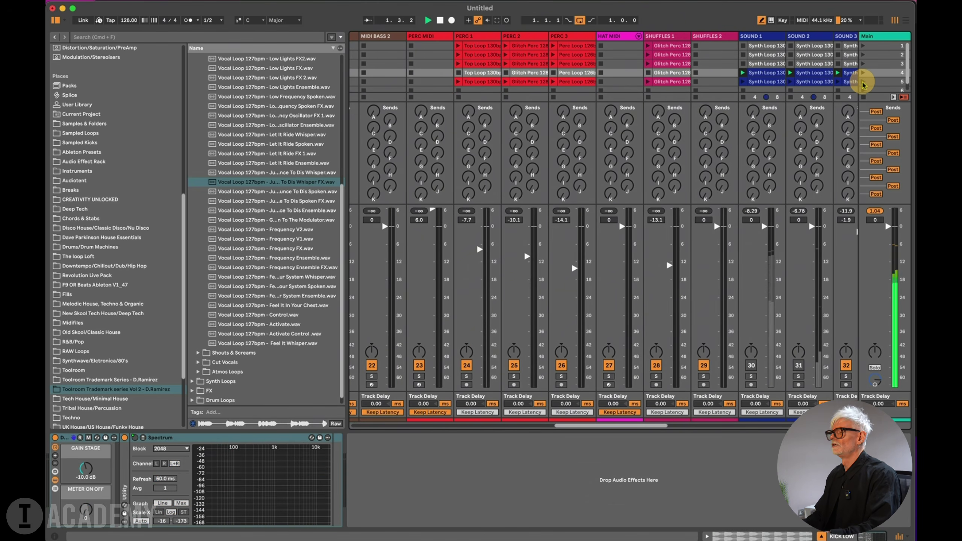
# Launch the fifth scene, copy the kick loop into KICK LOW's fifth slot and play it.
pyautogui.click(864, 83)
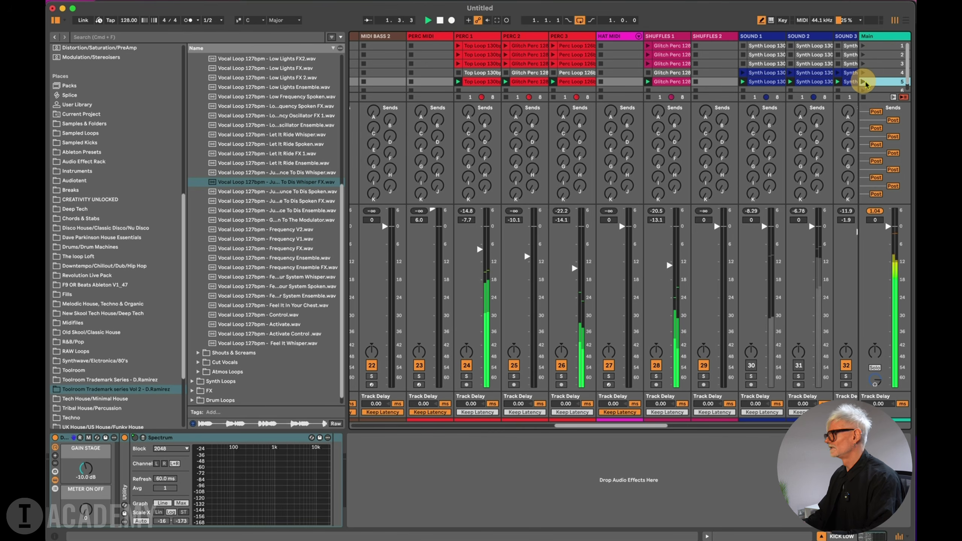
pyautogui.hscroll(-17, 489, 104)
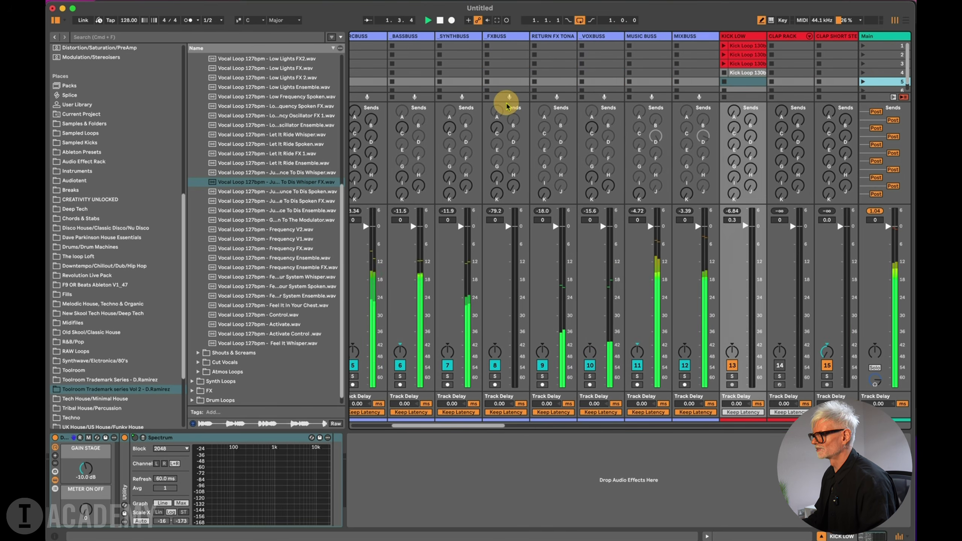
pyautogui.hscroll(5, 507, 104)
pyautogui.moveTo(521, 66); pyautogui.dragTo(513, 81)
pyautogui.click(494, 82)
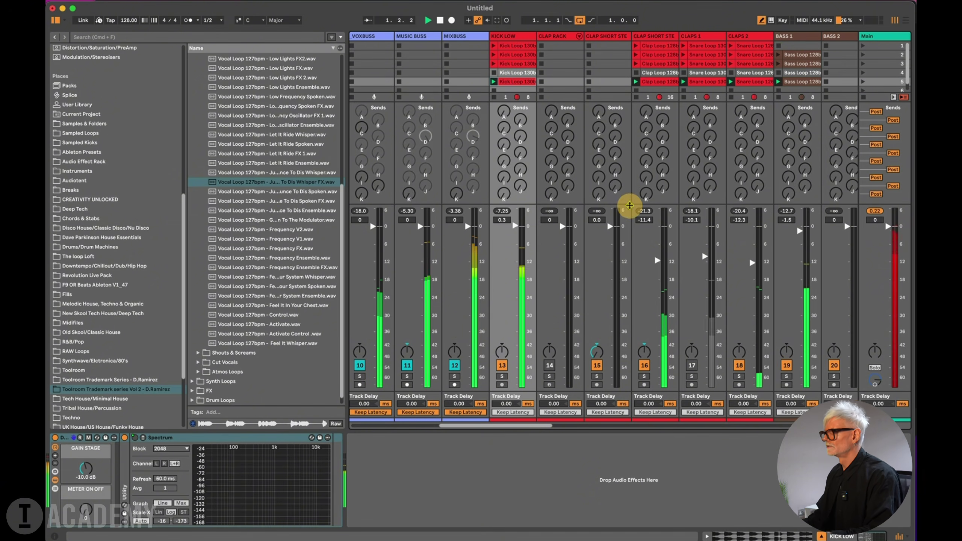
# Turn off the loop in Arrangement View and return to Session View.
pyautogui.hscroll(10, 619, 214)
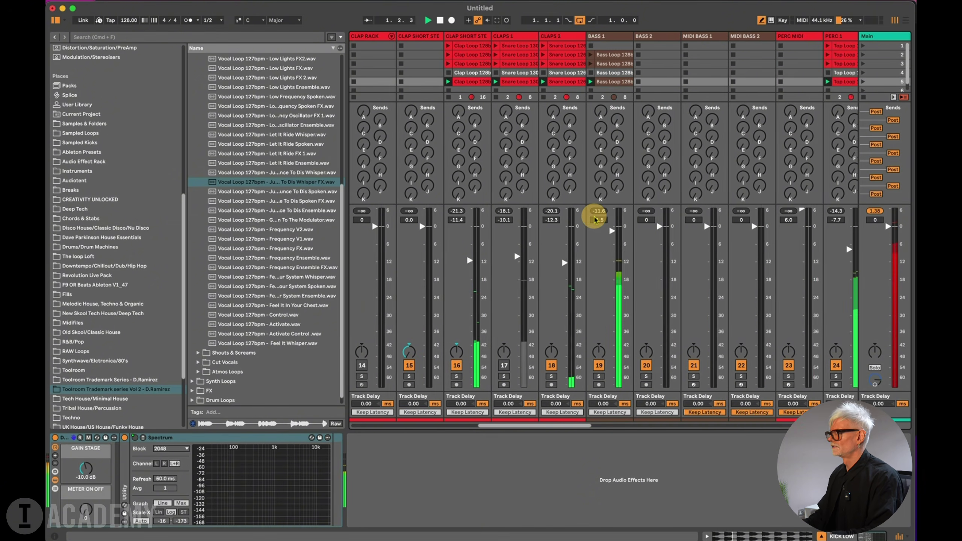
pyautogui.hscroll(8, 715, 110)
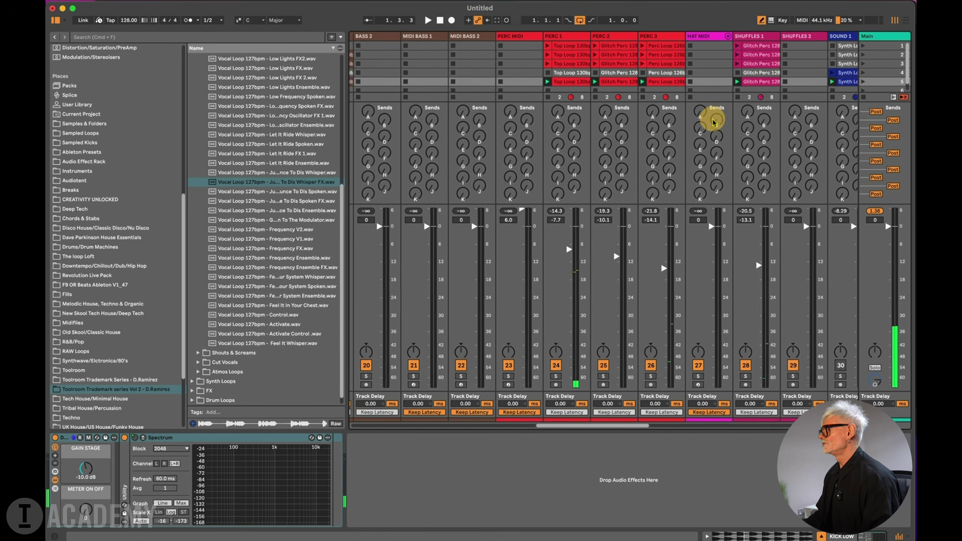
pyautogui.press('Tab')
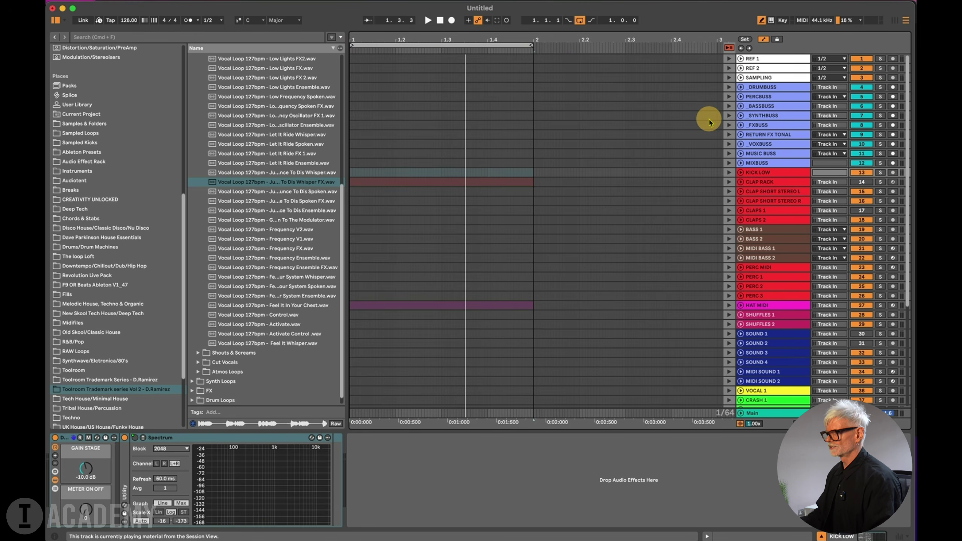
pyautogui.click(580, 21)
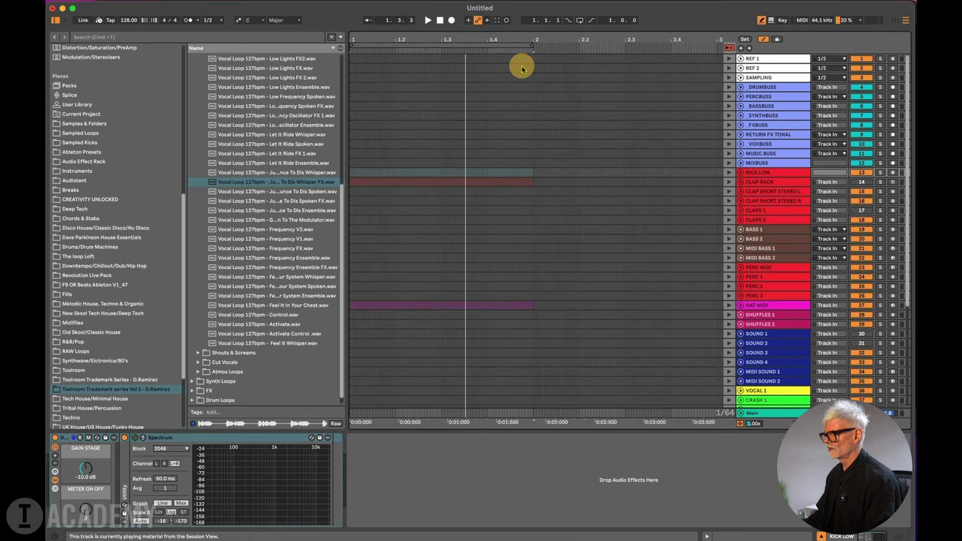
pyautogui.press('Tab')
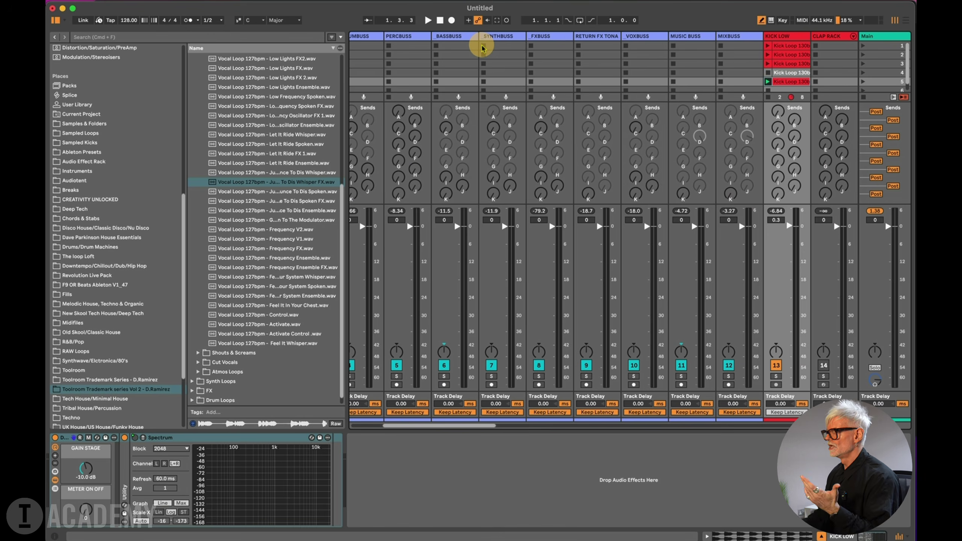
# Record the scenes into the arrangement, starting from scene 1 and launching scenes 2, 3, 4 and 5 at four-bar intervals.
pyautogui.hscroll(10, 736, 115)
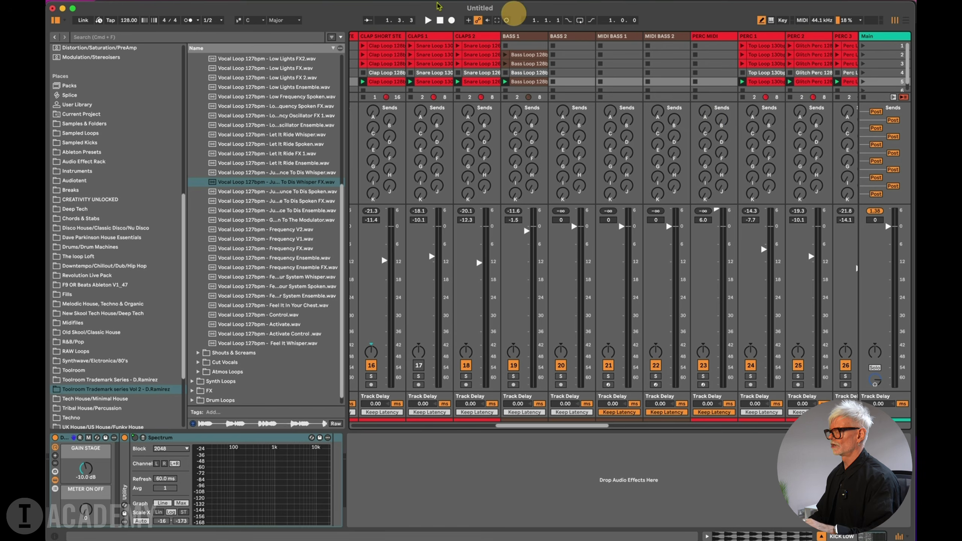
pyautogui.click(864, 47)
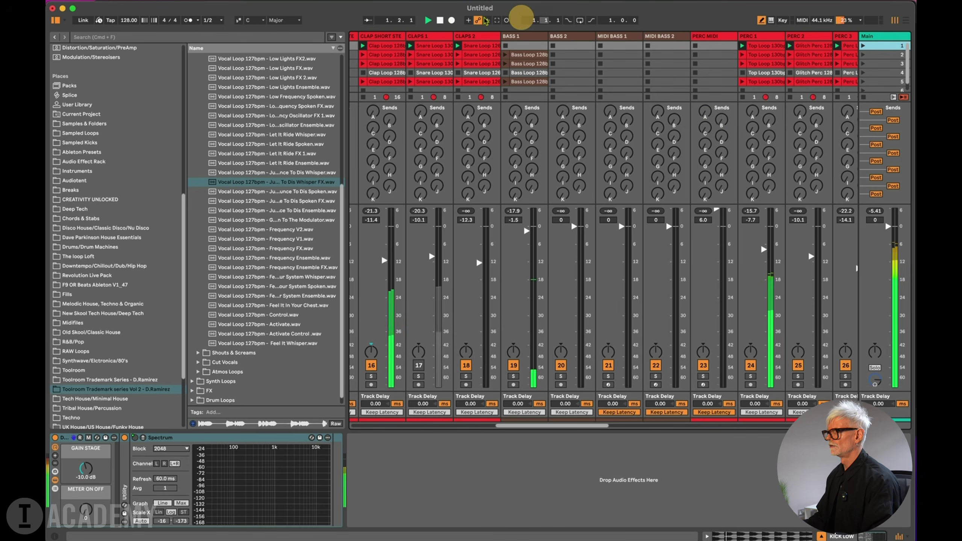
pyautogui.click(452, 20)
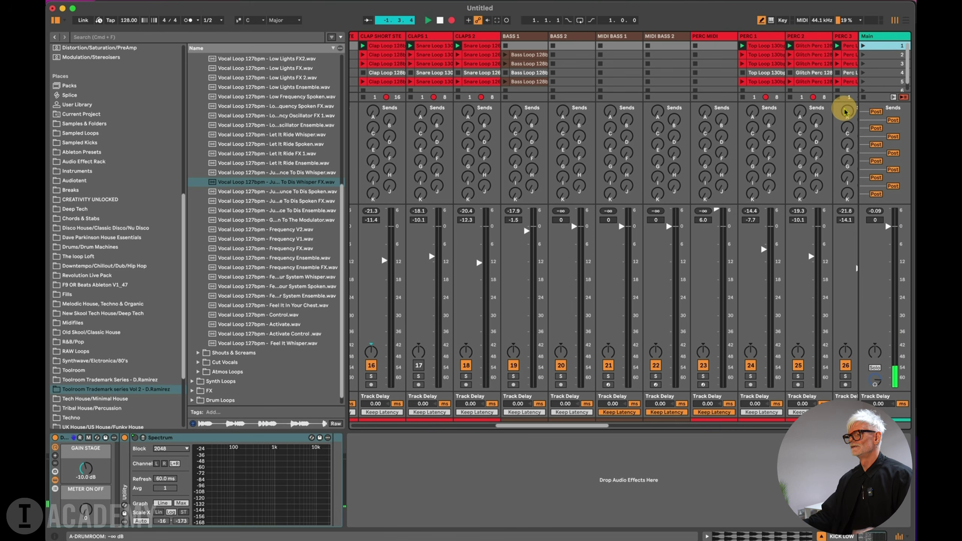
pyautogui.click(864, 55)
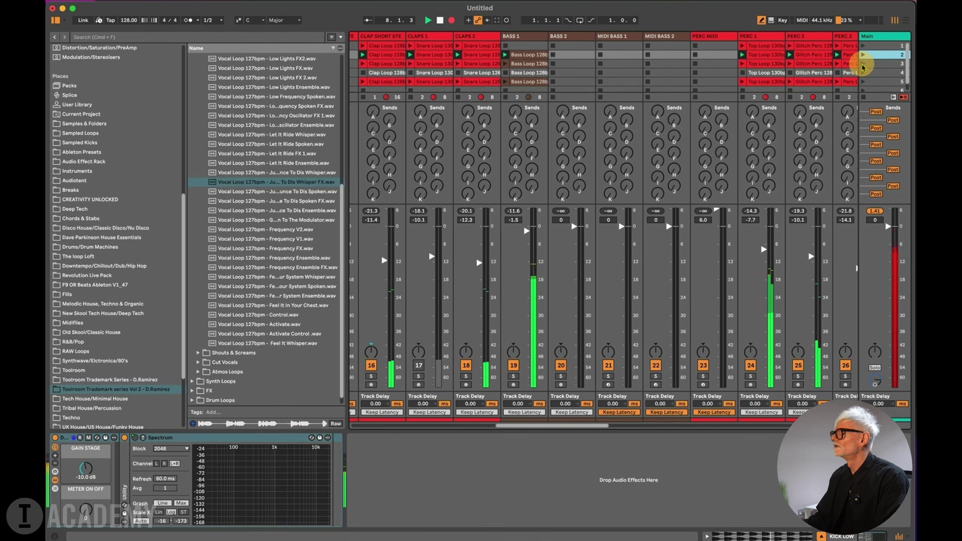
pyautogui.click(863, 64)
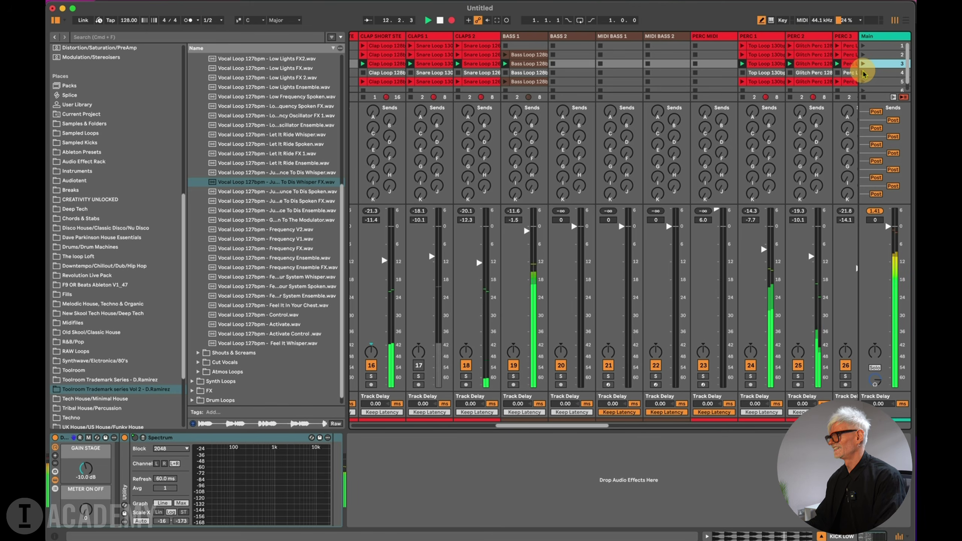
pyautogui.click(864, 73)
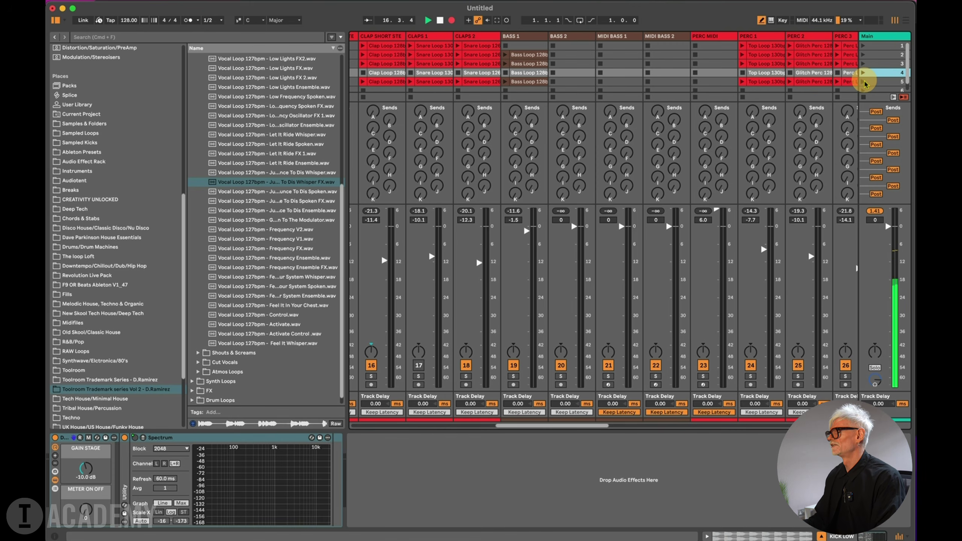
pyautogui.click(864, 82)
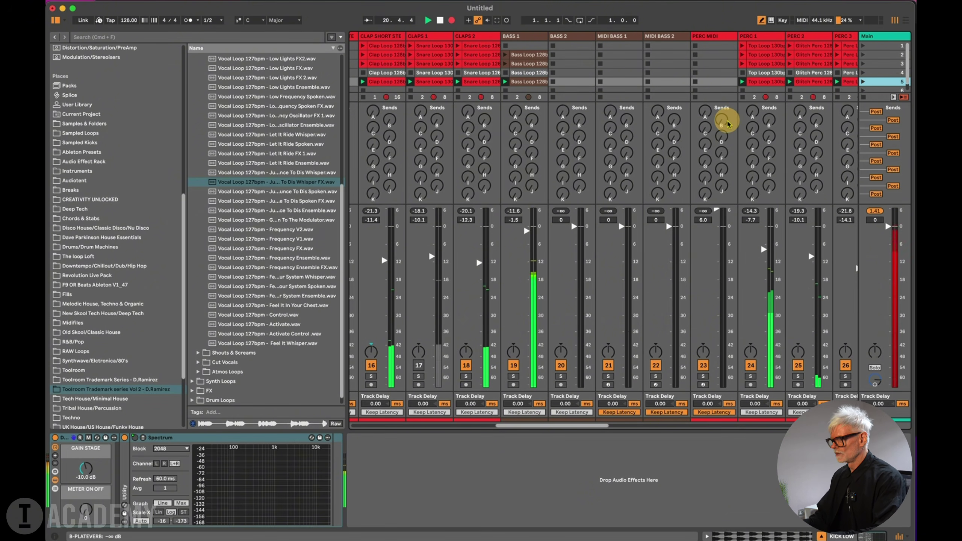
# Show the whole recorded performance in Arrangement View and switch all tracks back to arrangement playback.
pyautogui.press('Tab')
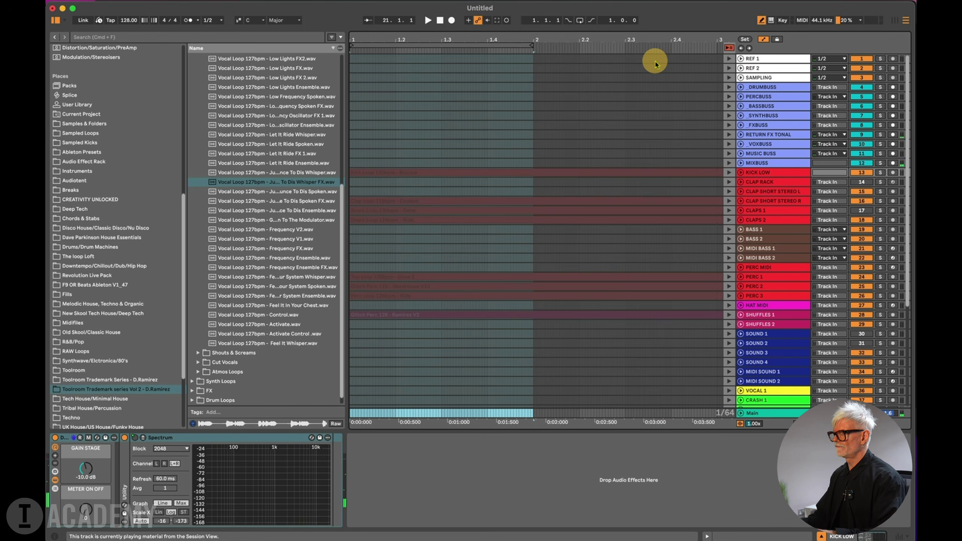
pyautogui.moveTo(448, 37); pyautogui.dragTo(430, 114)
pyautogui.click(728, 48)
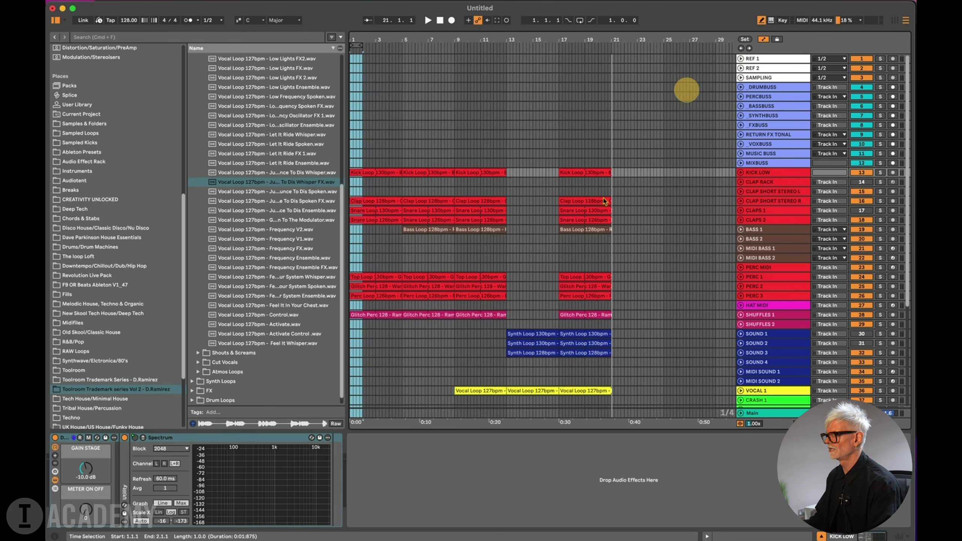
pyautogui.scroll(-3, 569, 252)
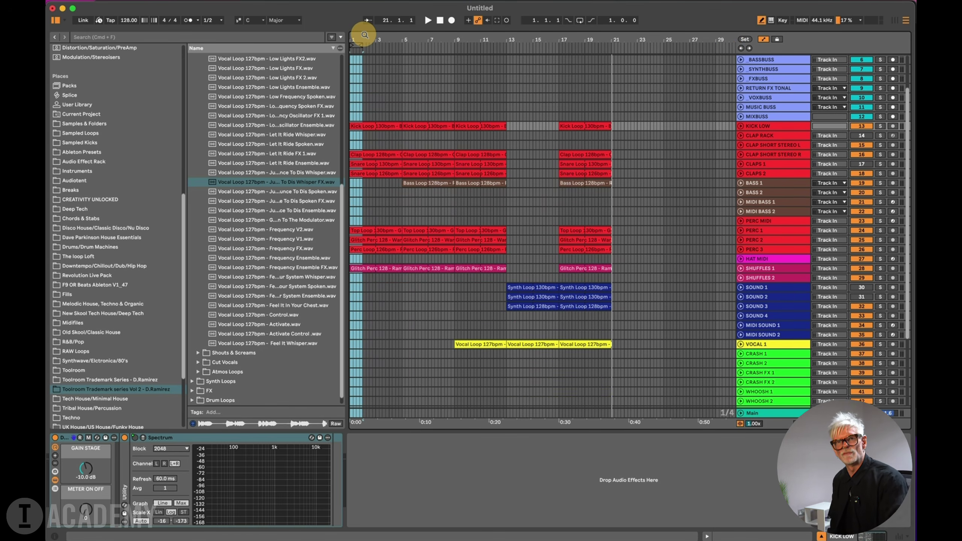